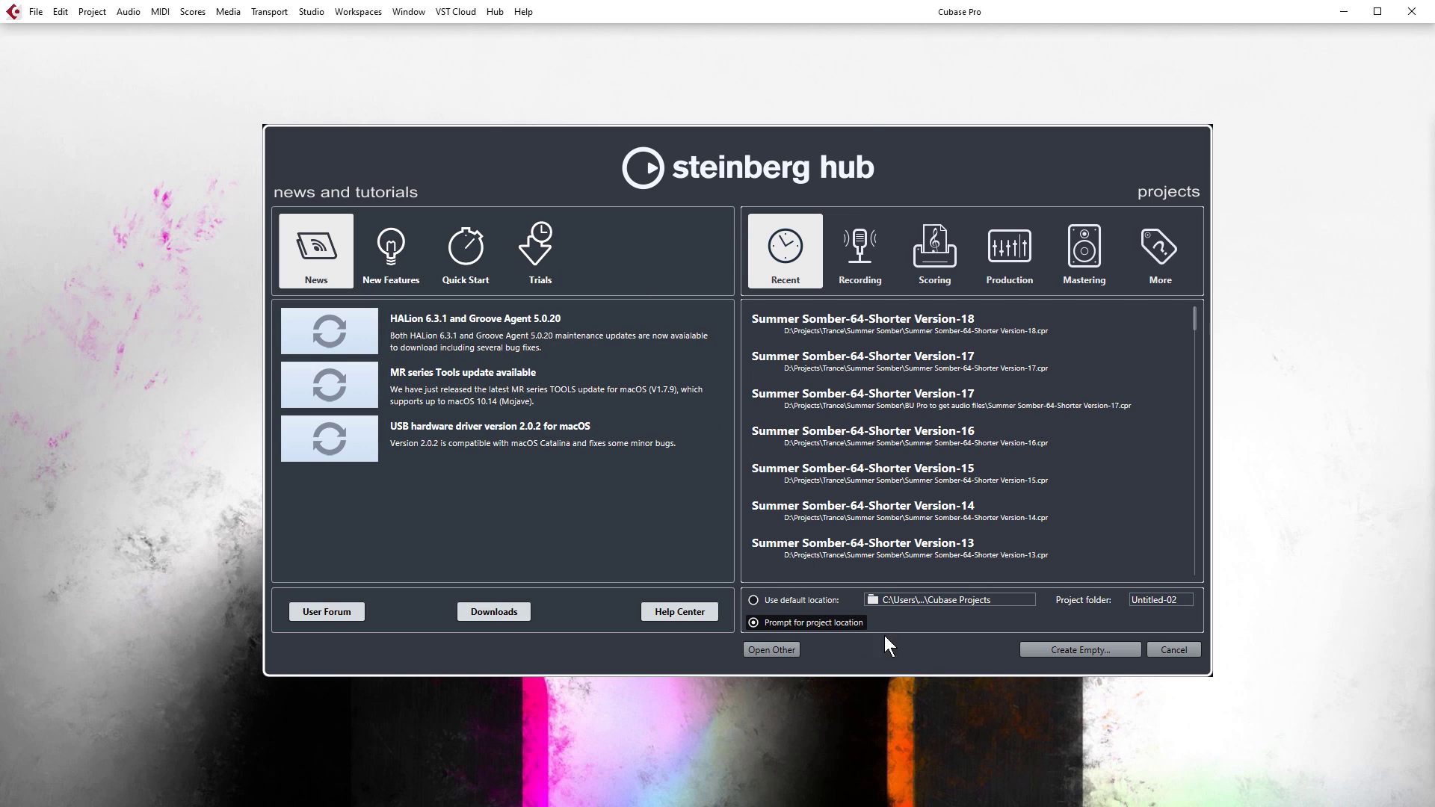
Create an empty project with its project folder set to Desktop > BTP Trance Tutorial
left_click(1073, 650)
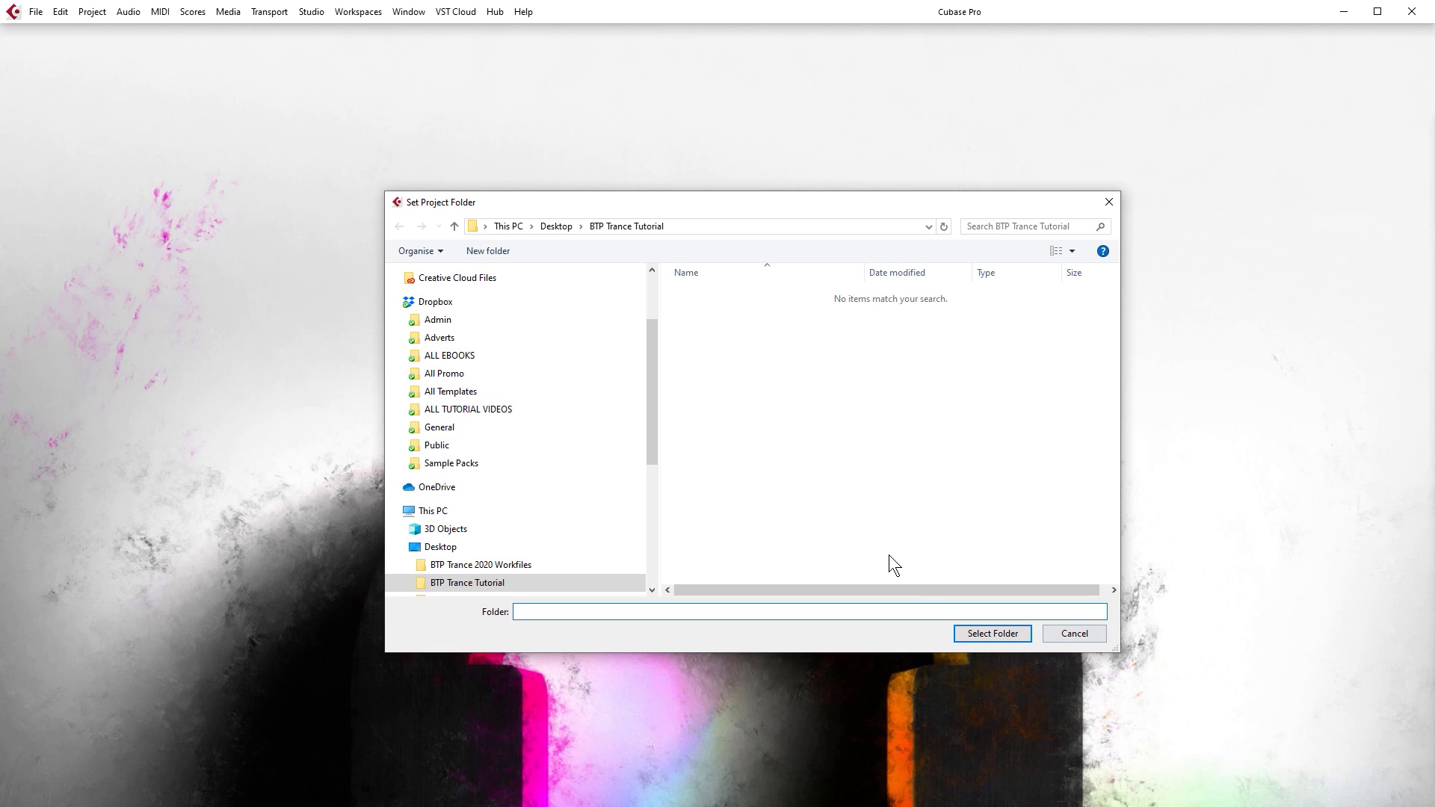
scroll(501, 490, "down", 1)
left_click(441, 481)
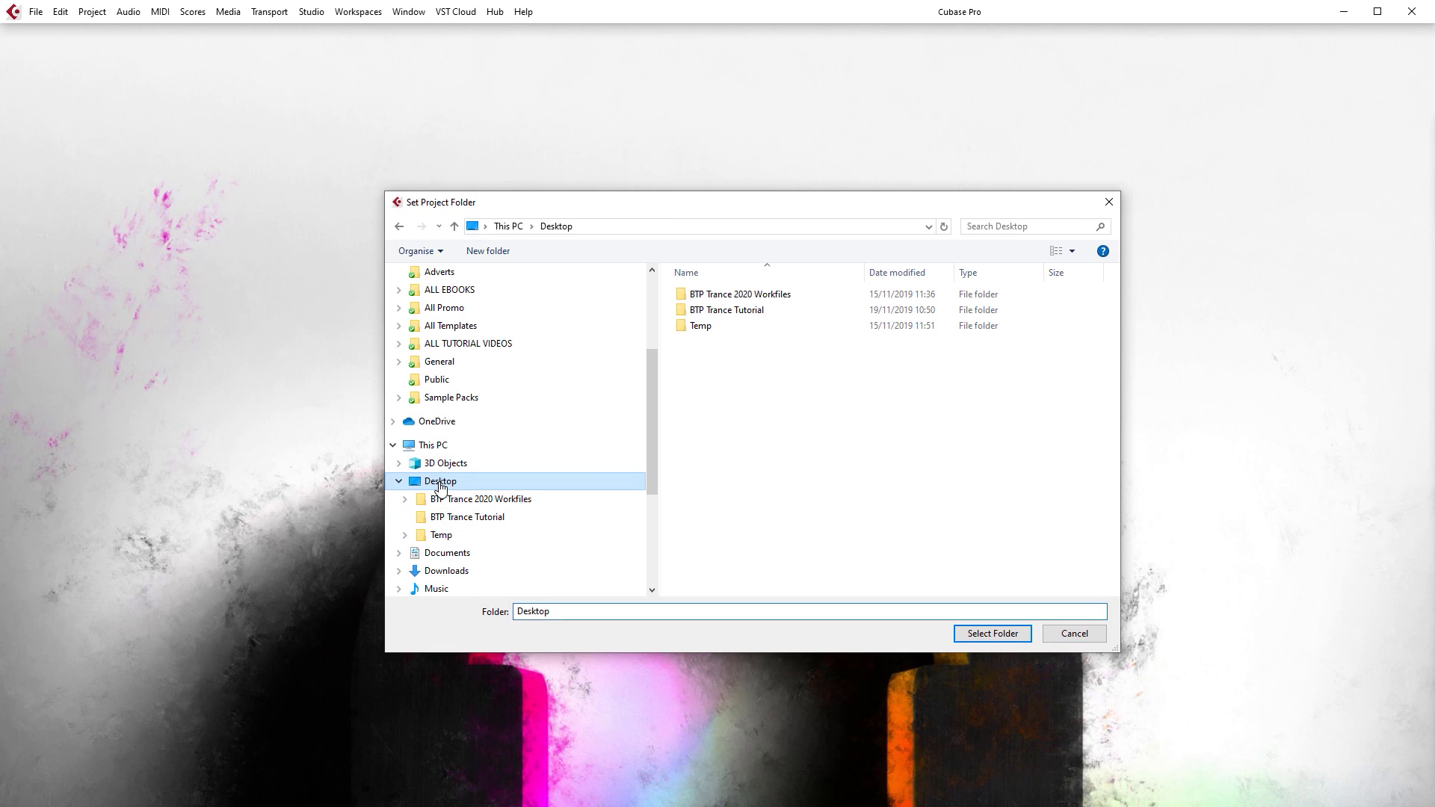
left_click(703, 311)
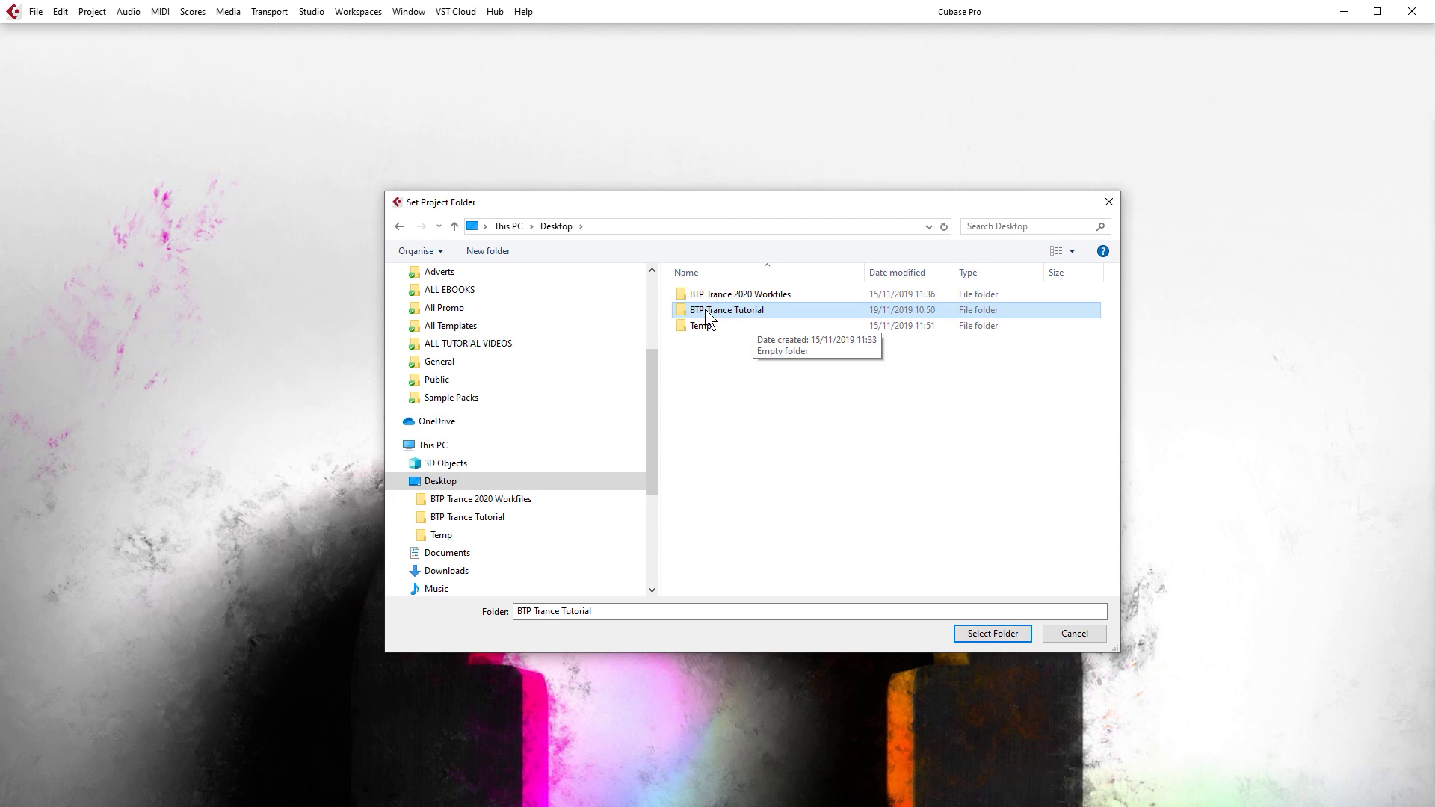
left_click(988, 634)
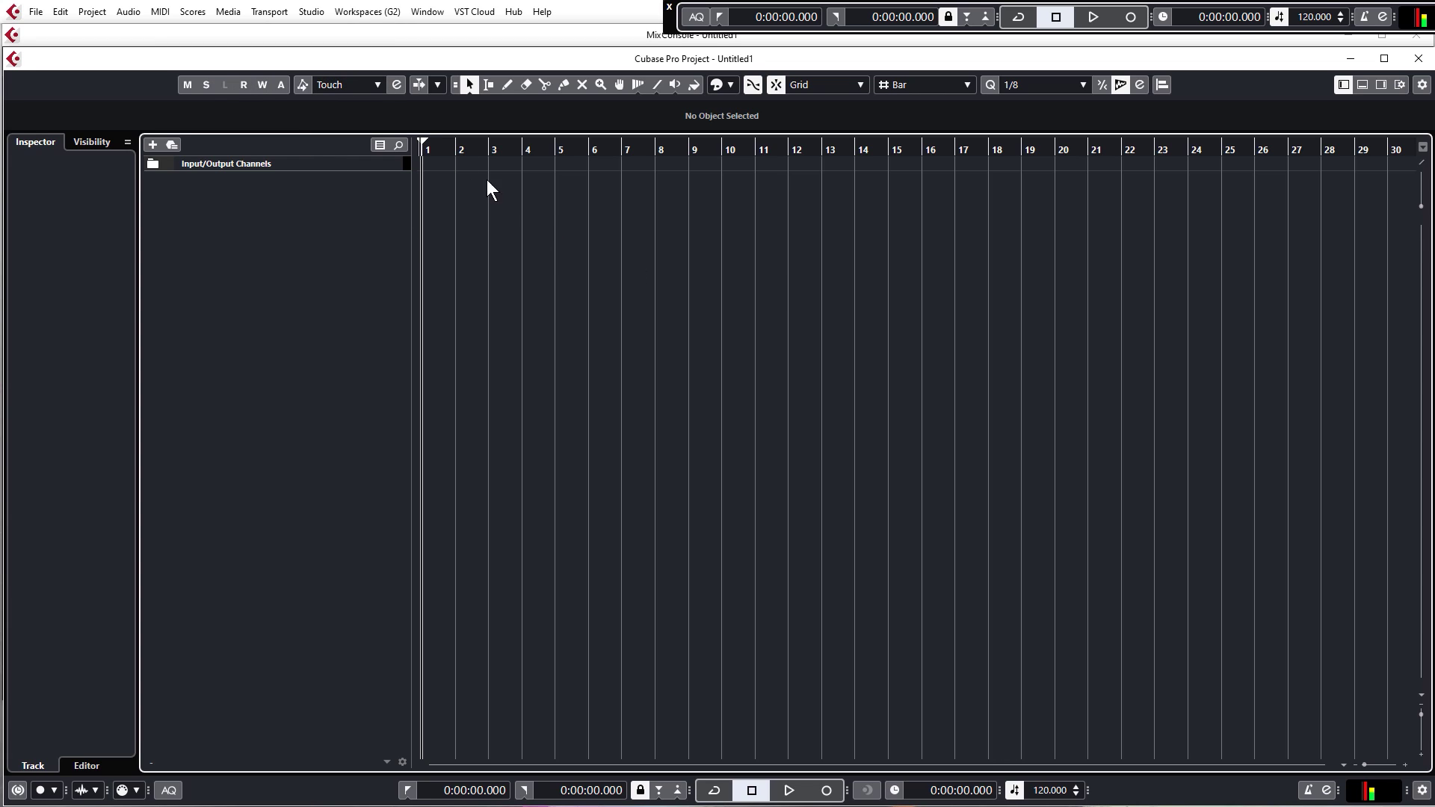
Verify in Studio Setup that the ASIO driver is ASIO Fireface USB, then cancel
left_click(309, 12)
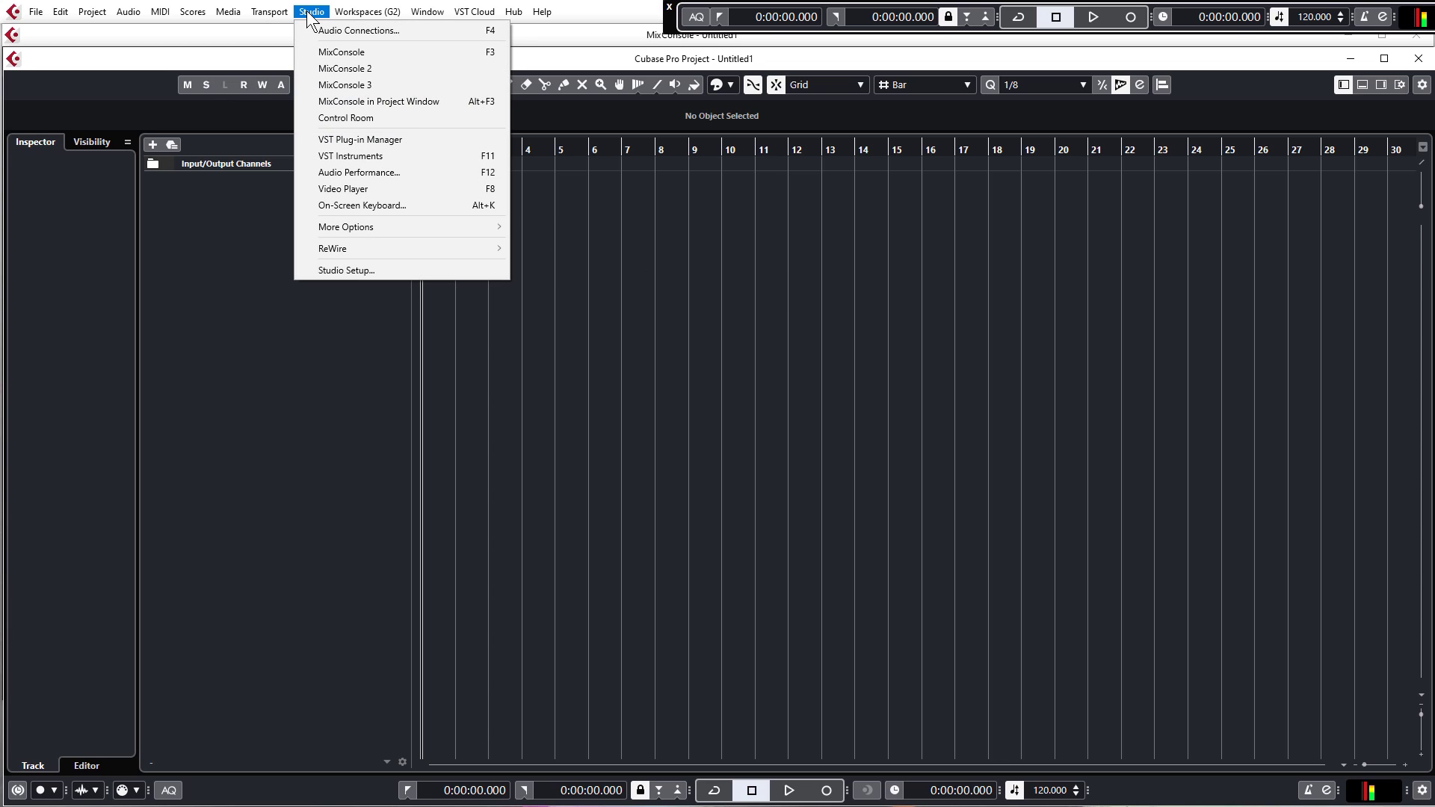
left_click(337, 272)
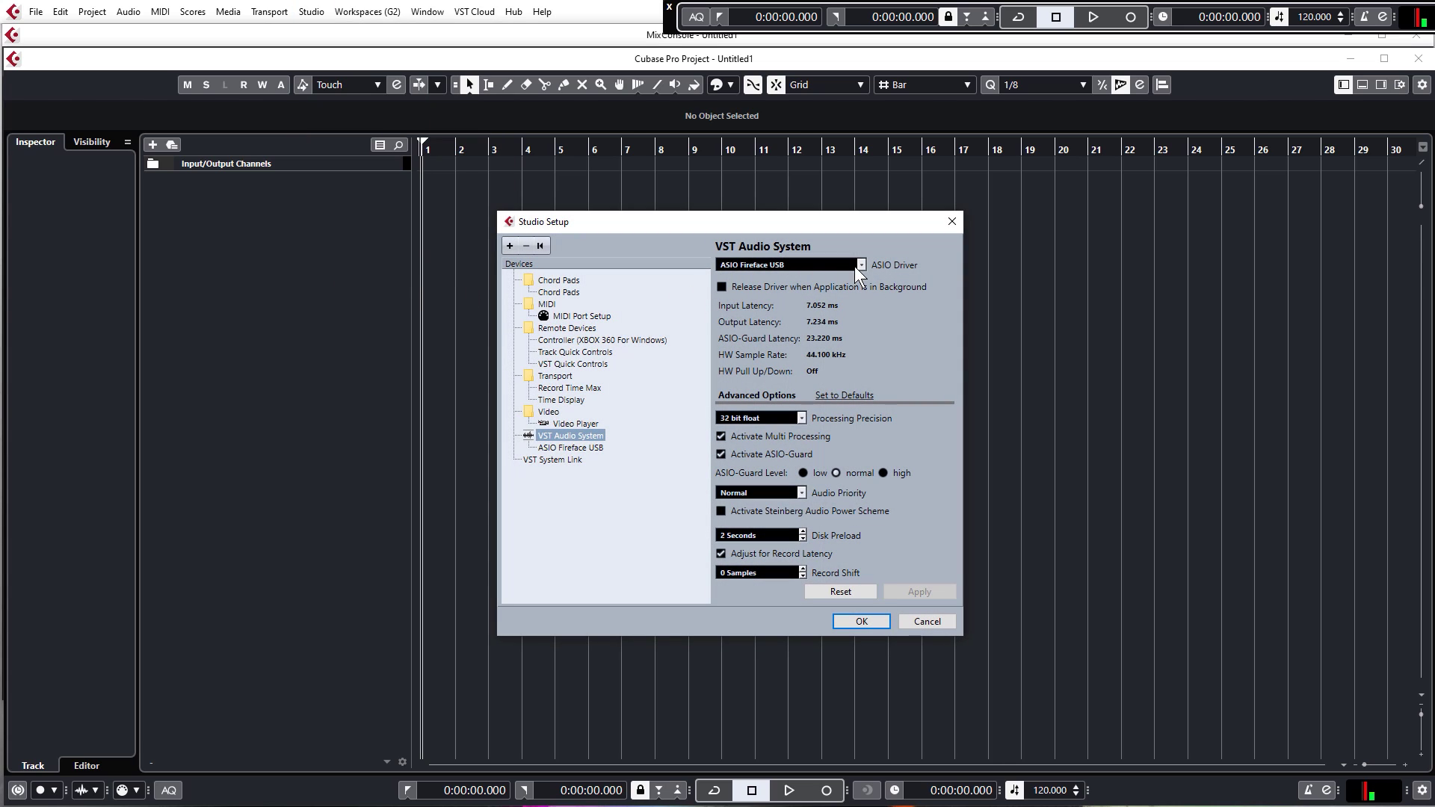
left_click(862, 266)
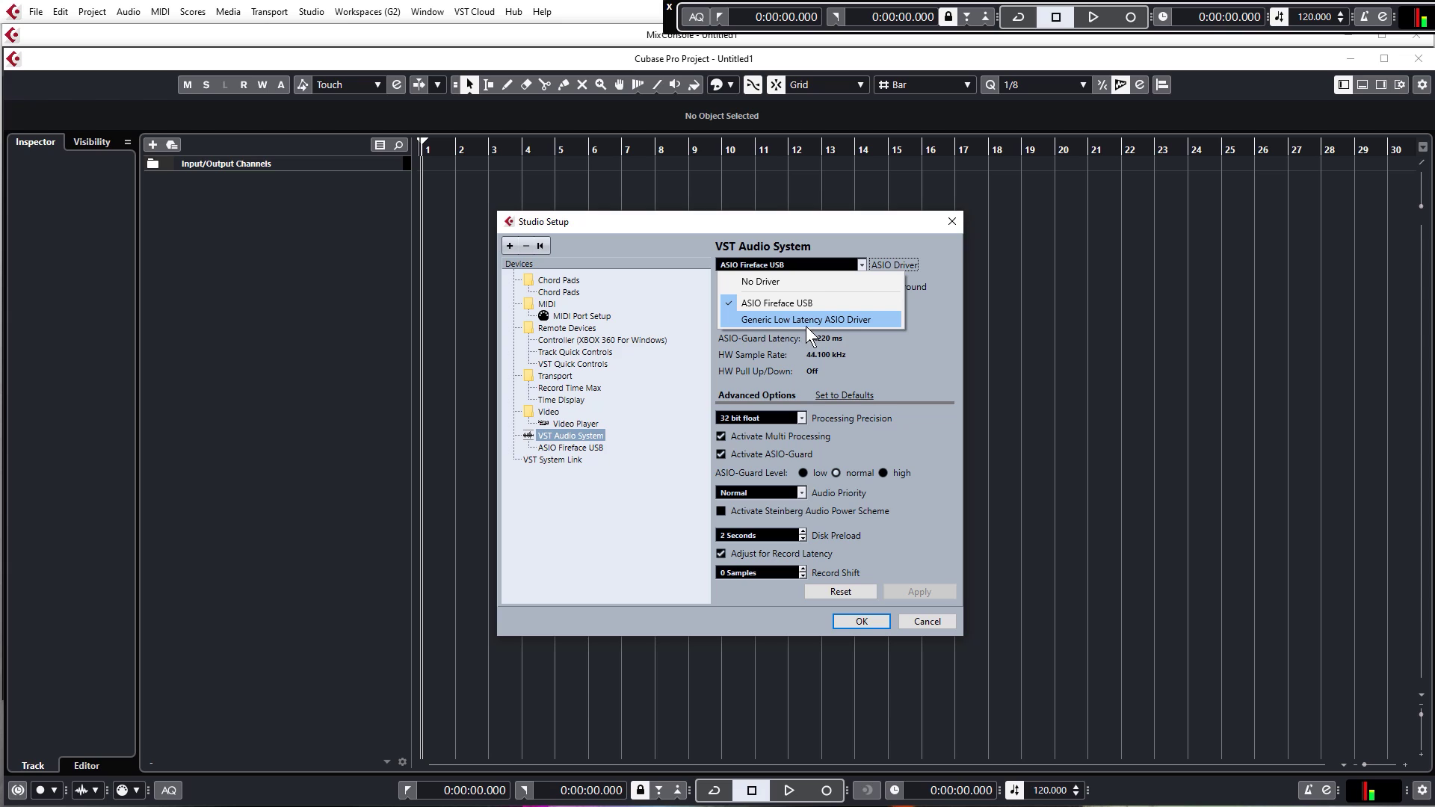
left_click(927, 621)
left_click(927, 621)
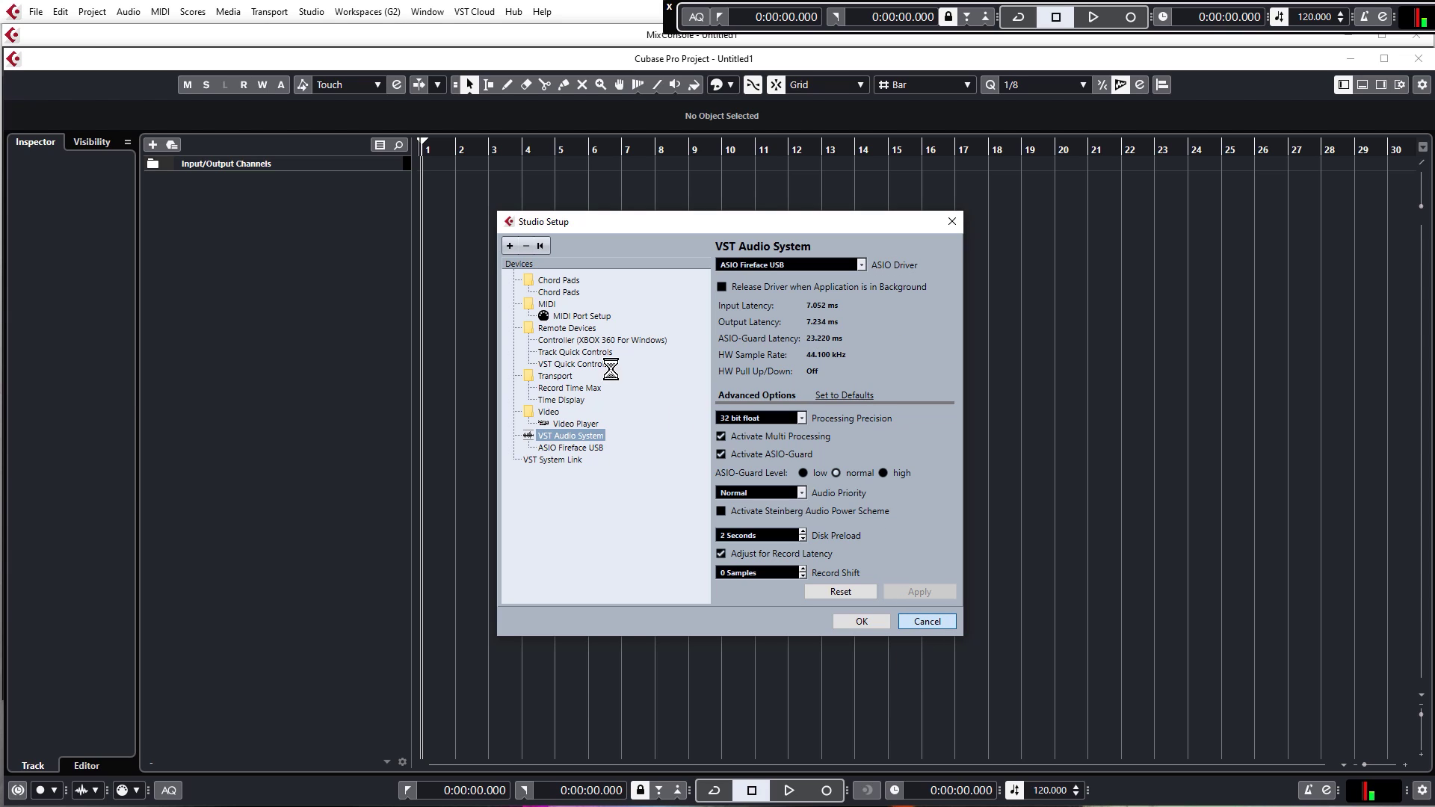
left_click(91, 12)
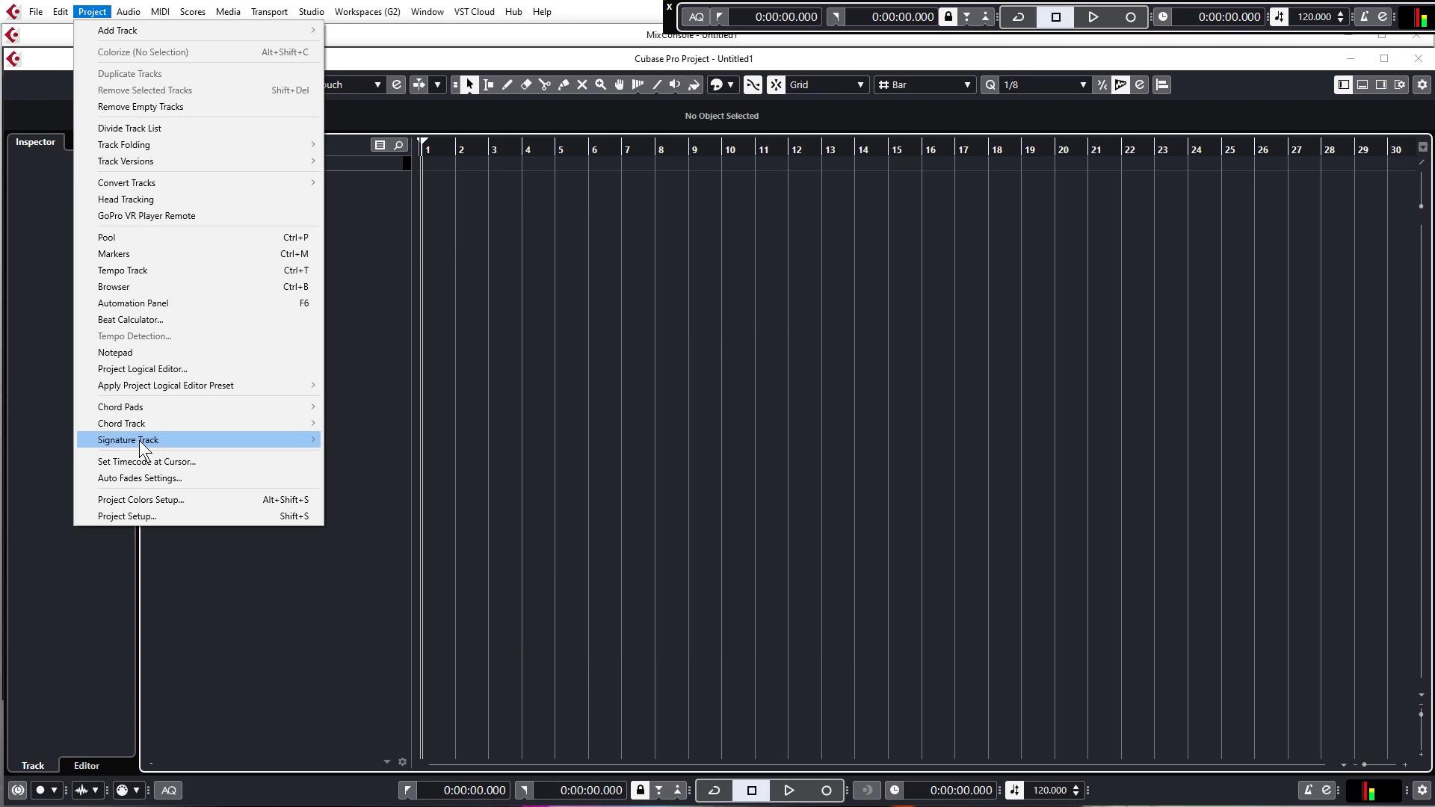
Review Project Setup, keeping 44.100 kHz sample rate and 24 bit, and confirm with OK
left_click(145, 516)
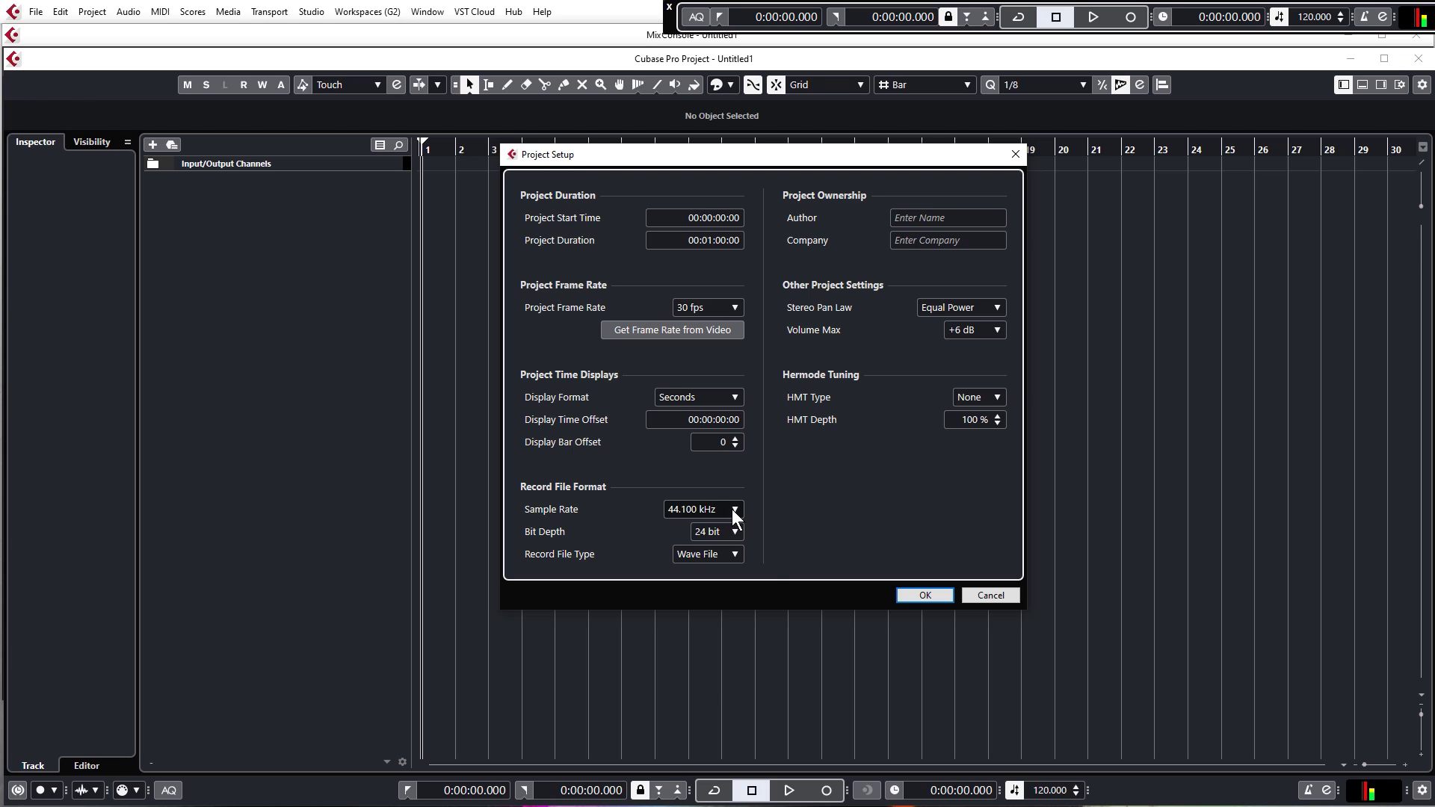
left_click(733, 509)
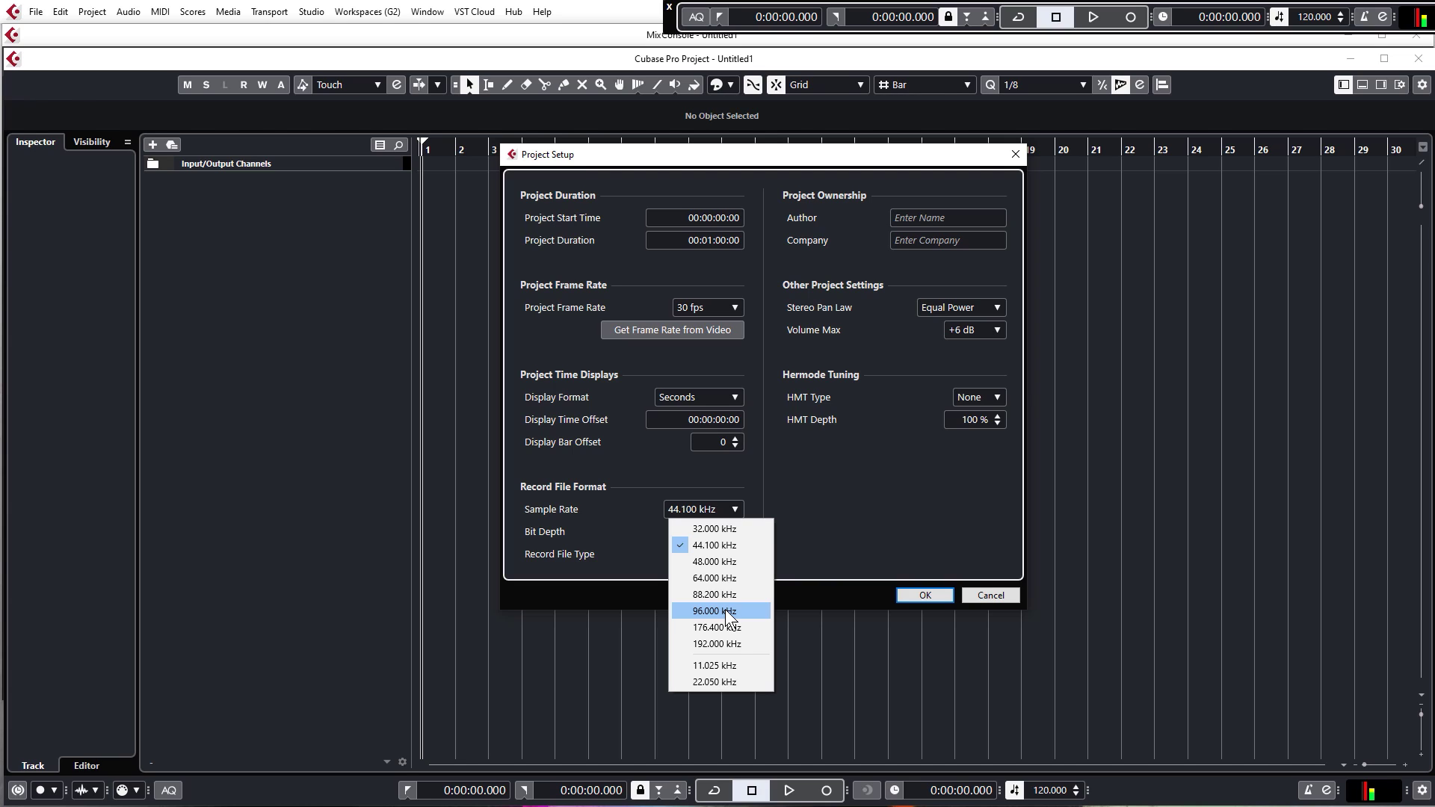
left_click(811, 525)
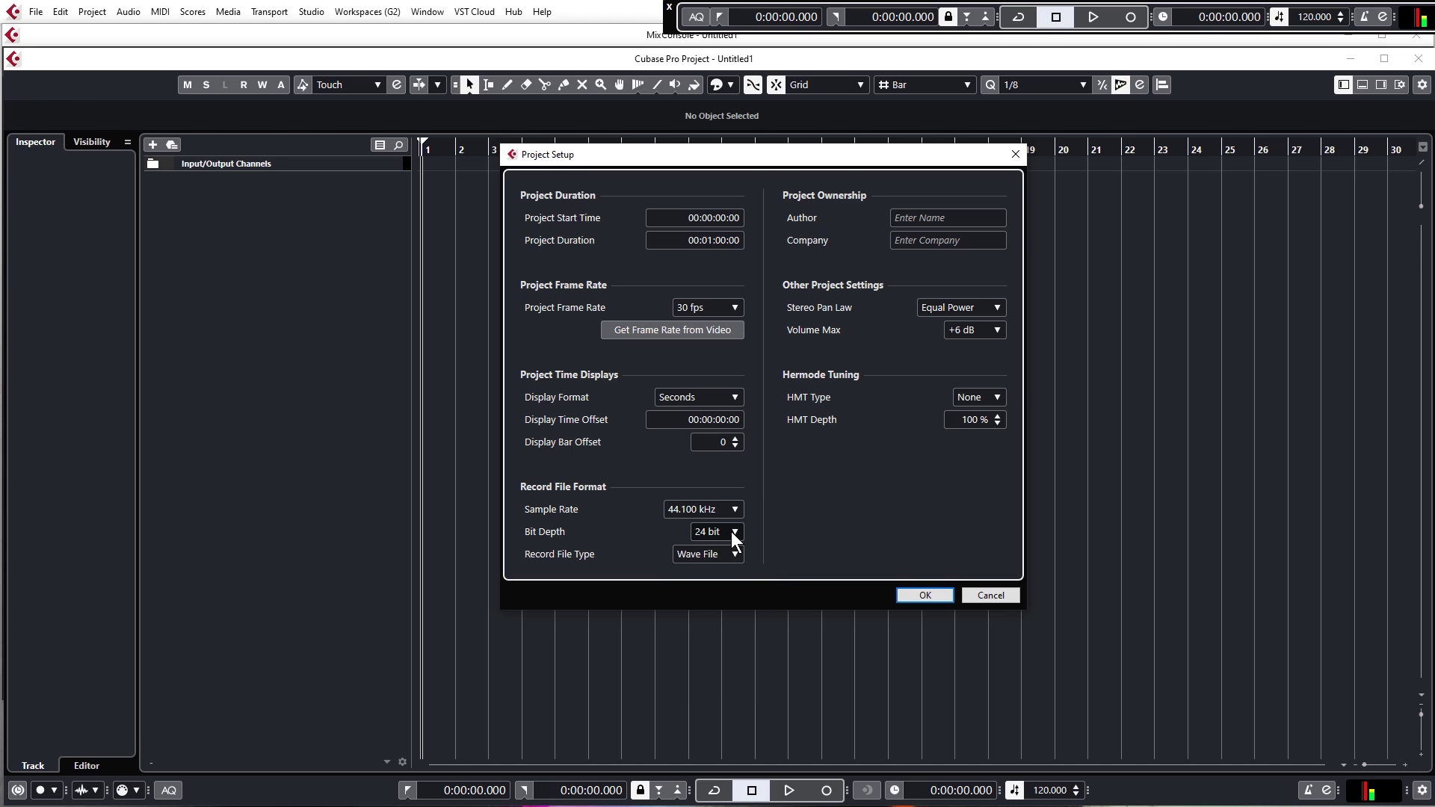
left_click(925, 594)
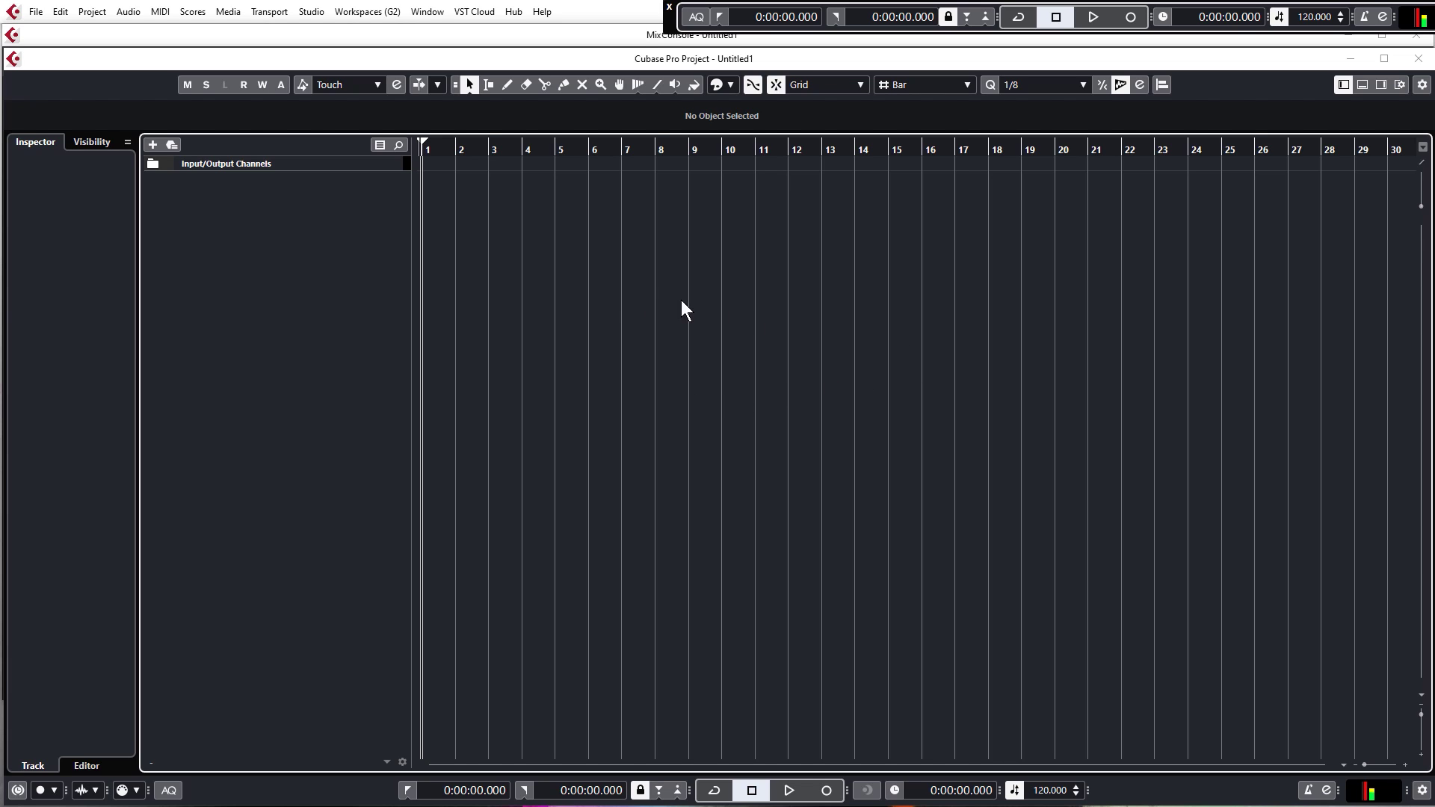
Show the lower and right zones and open the Media browser's Loops & Samples page
left_click(1342, 85)
left_click(1342, 85)
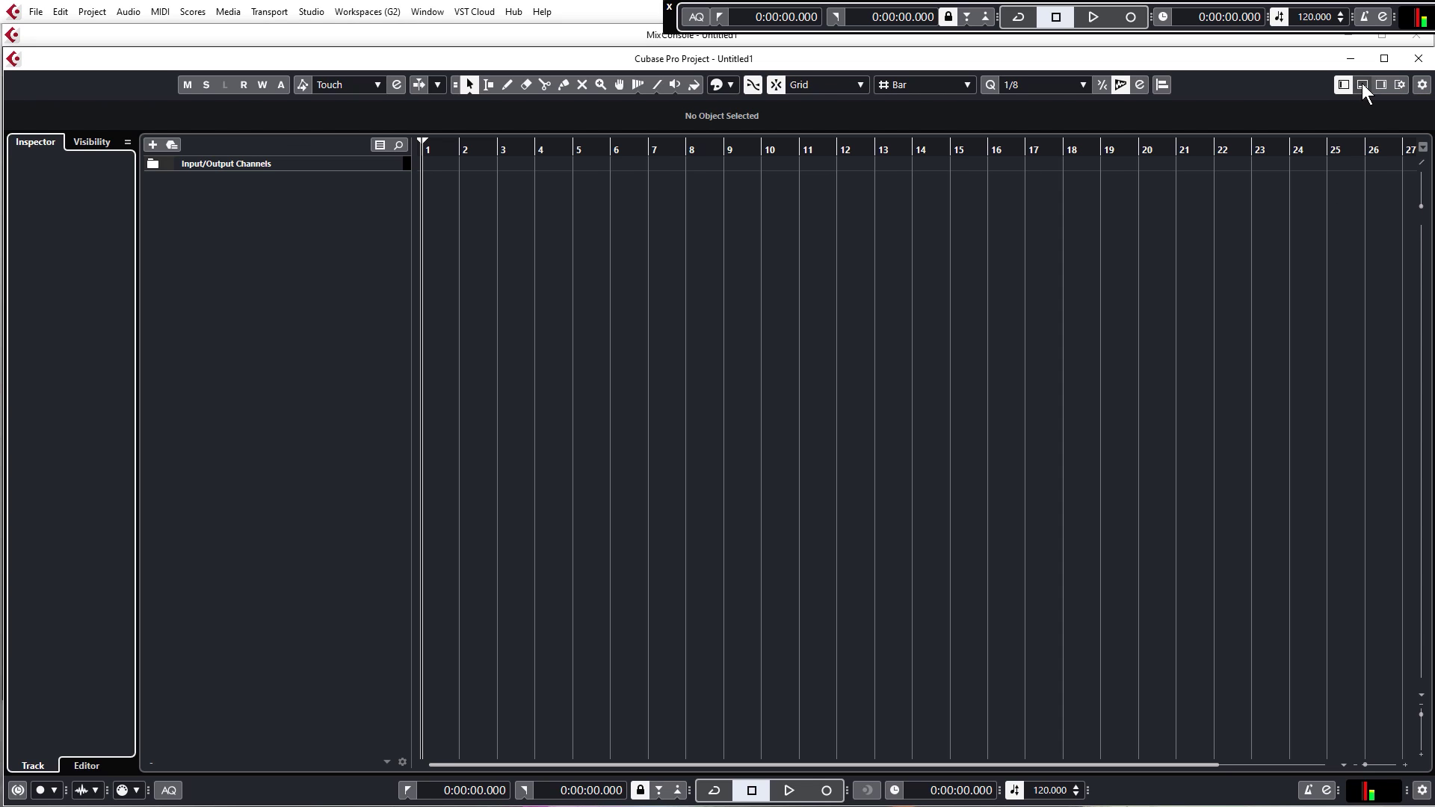
left_click(1362, 84)
left_click(1381, 83)
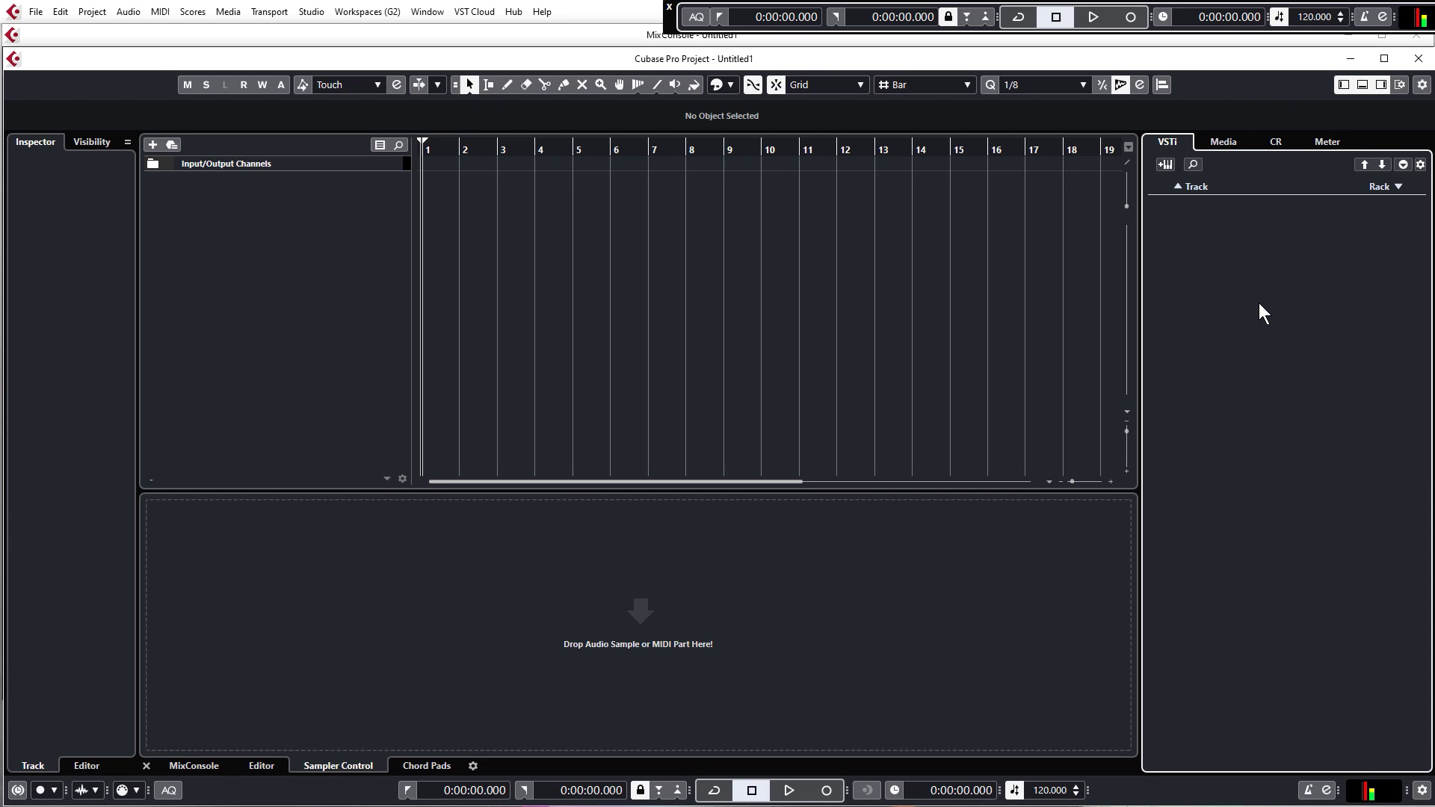
left_click(1221, 141)
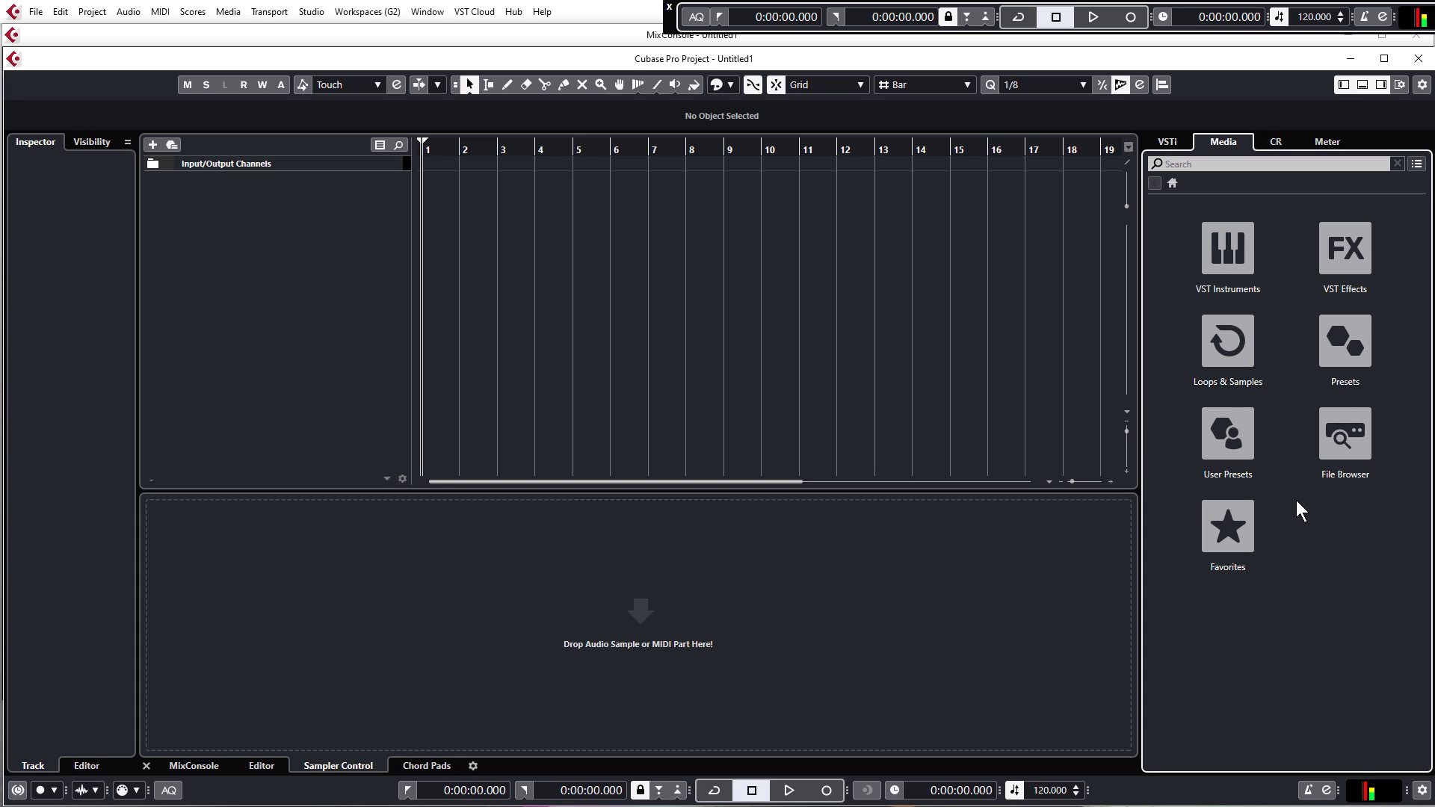
left_click(1232, 348)
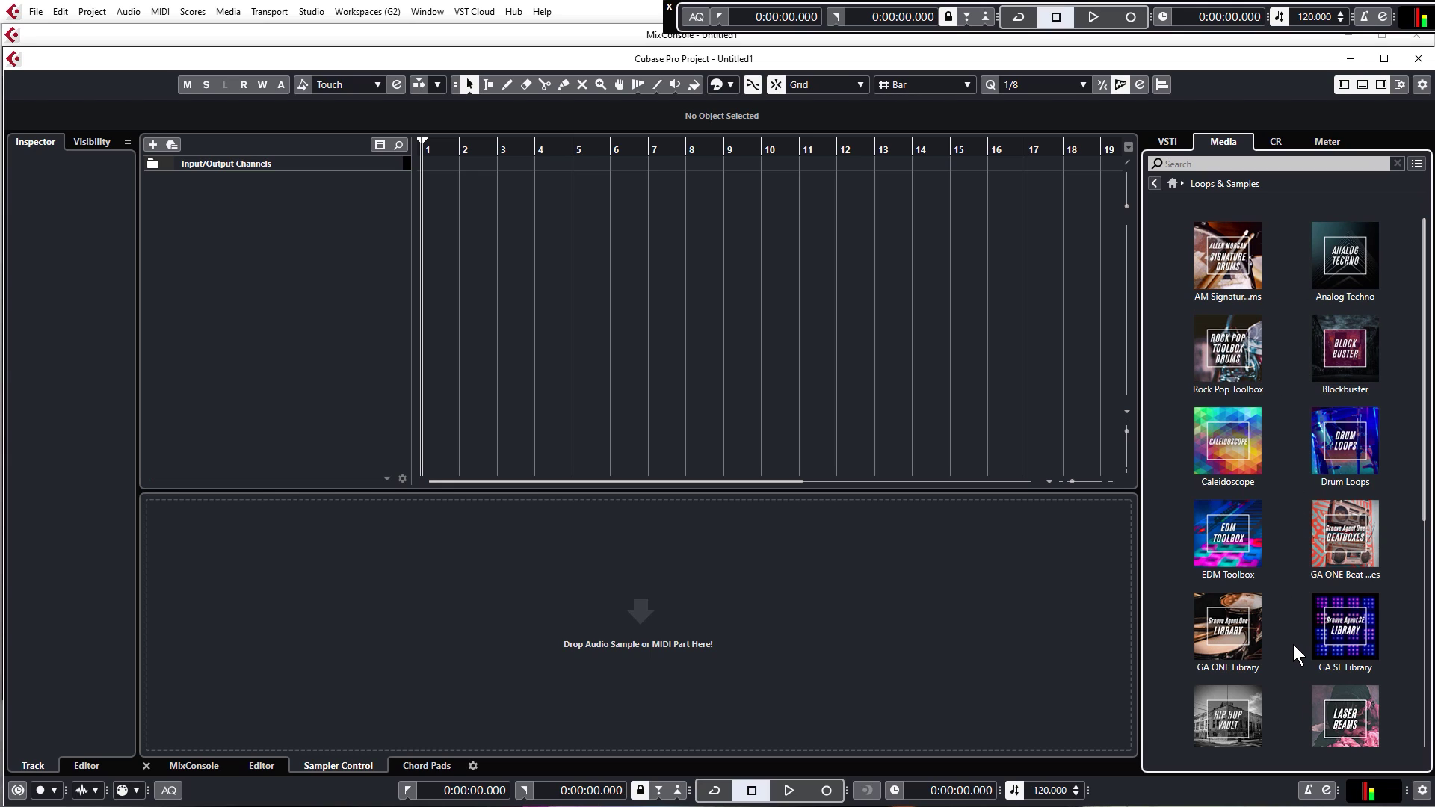
Open the GA SE Library and preview FC01_BB_2_Kick1_RT, Perc3_RT and Snare1_RT
left_click(1349, 635)
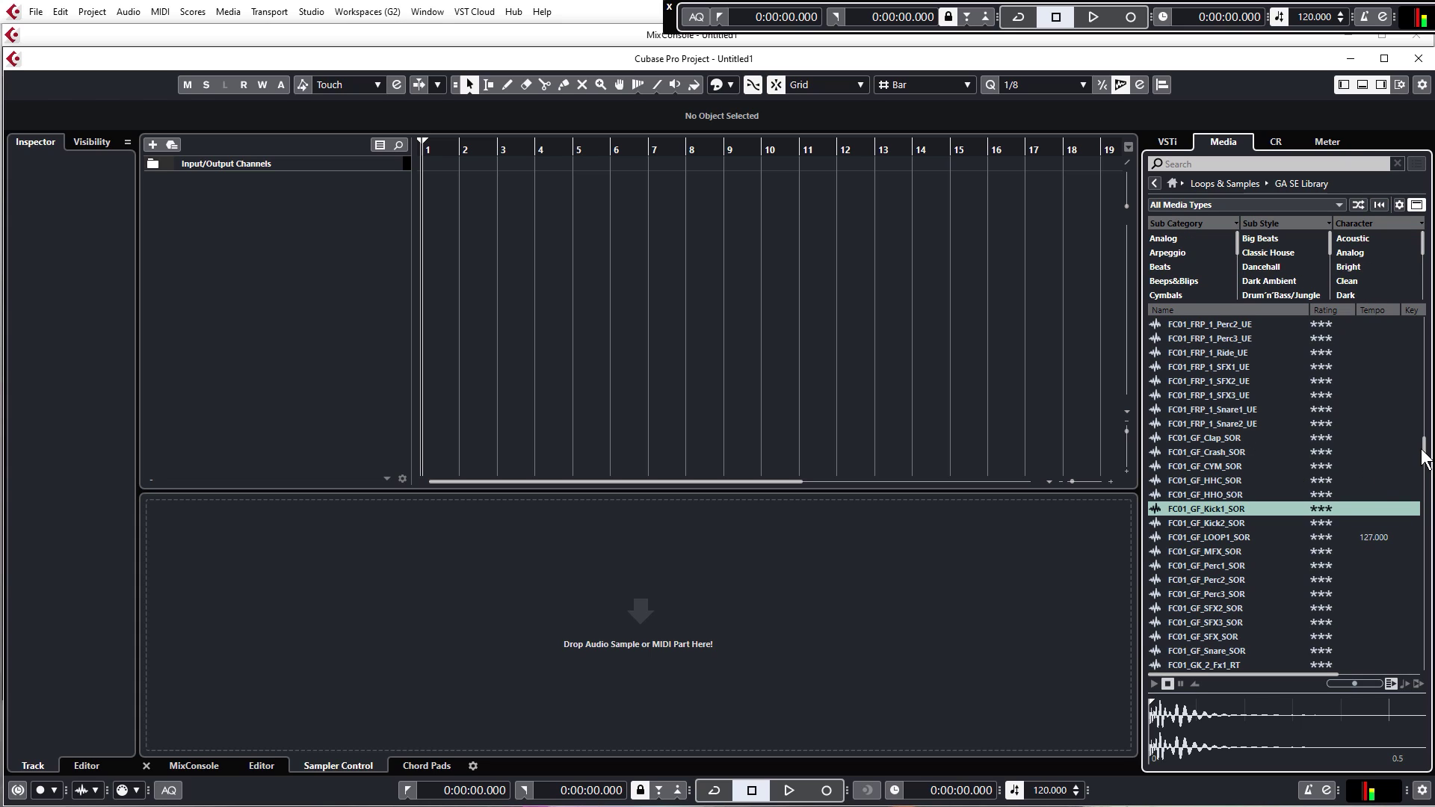
left_click_drag(1424, 456, 1423, 359)
left_click(1217, 439)
left_click(1212, 508)
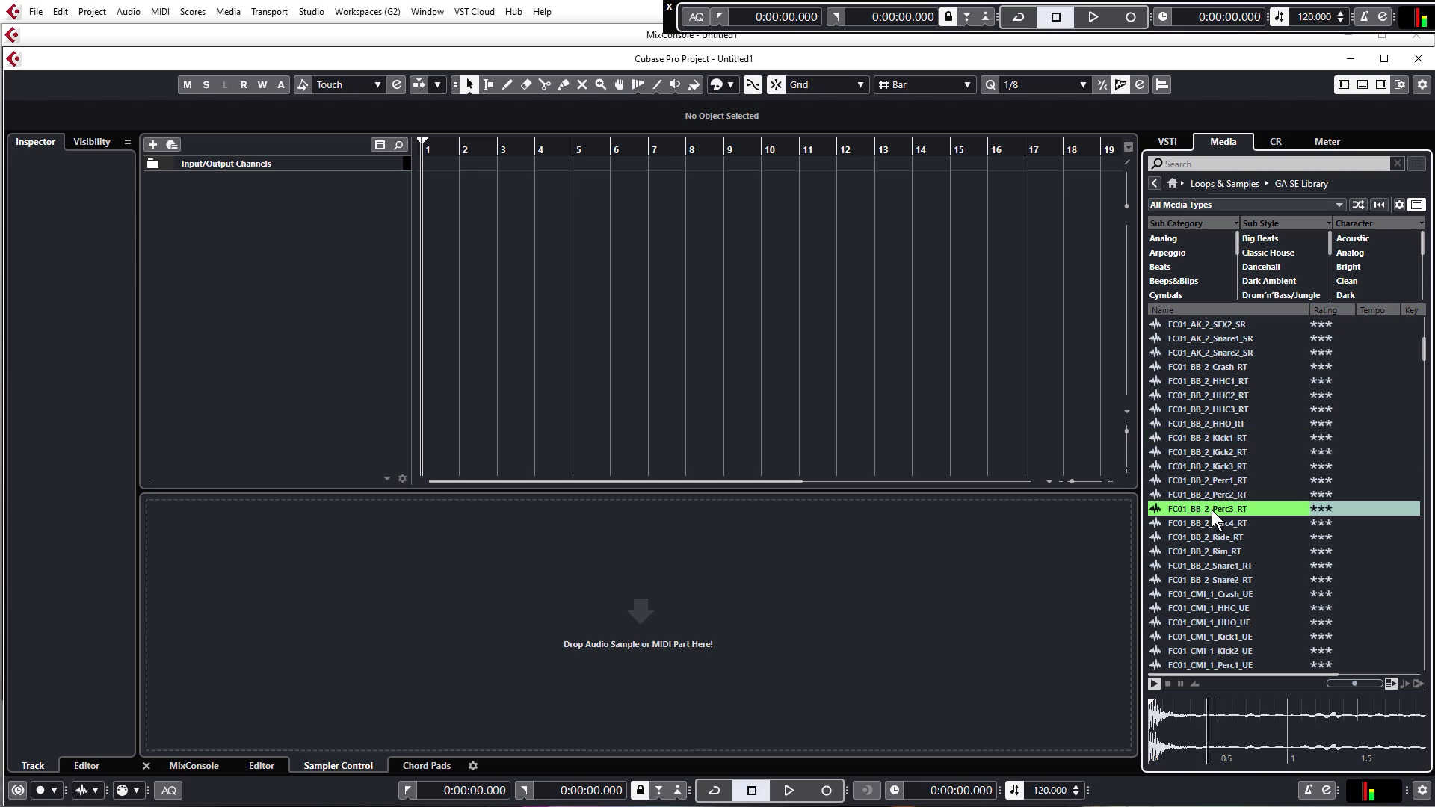
left_click(1208, 567)
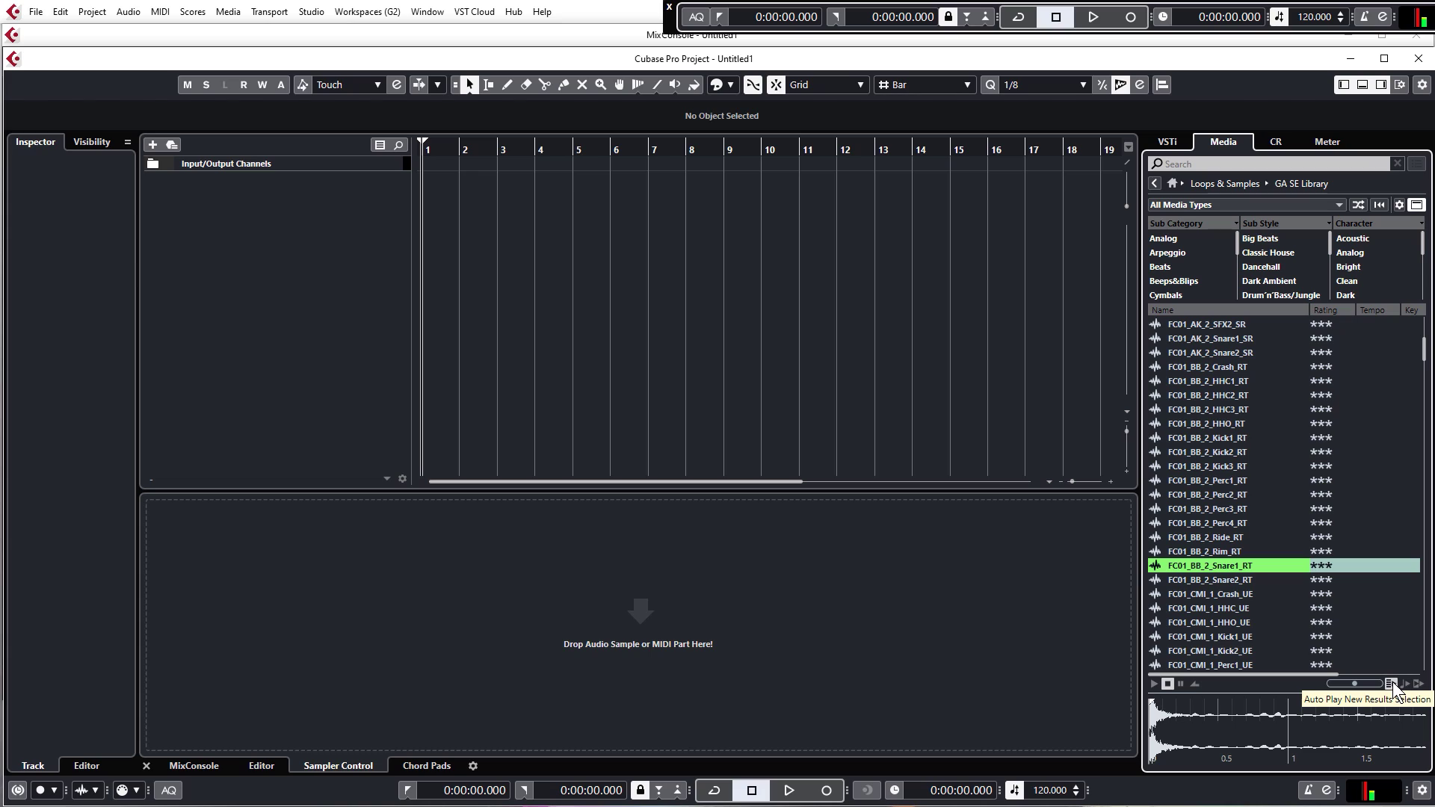
Enable Auto Play and audition the HHC_UE, Perc1_RT, AK_2_Snare1_SR, HHC1_RT and HHO_RT samples
left_click(1391, 685)
left_click(1200, 610)
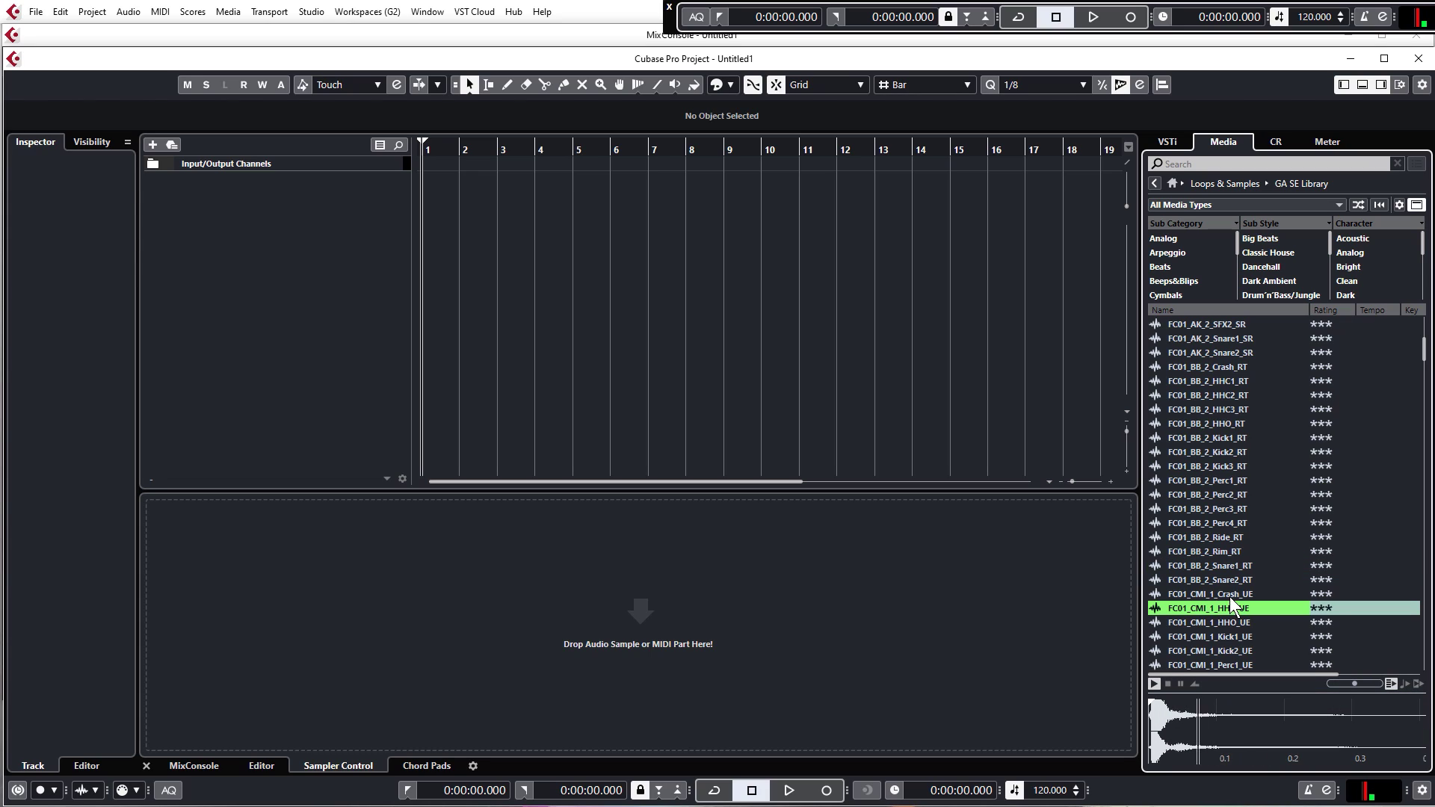
left_click(1230, 480)
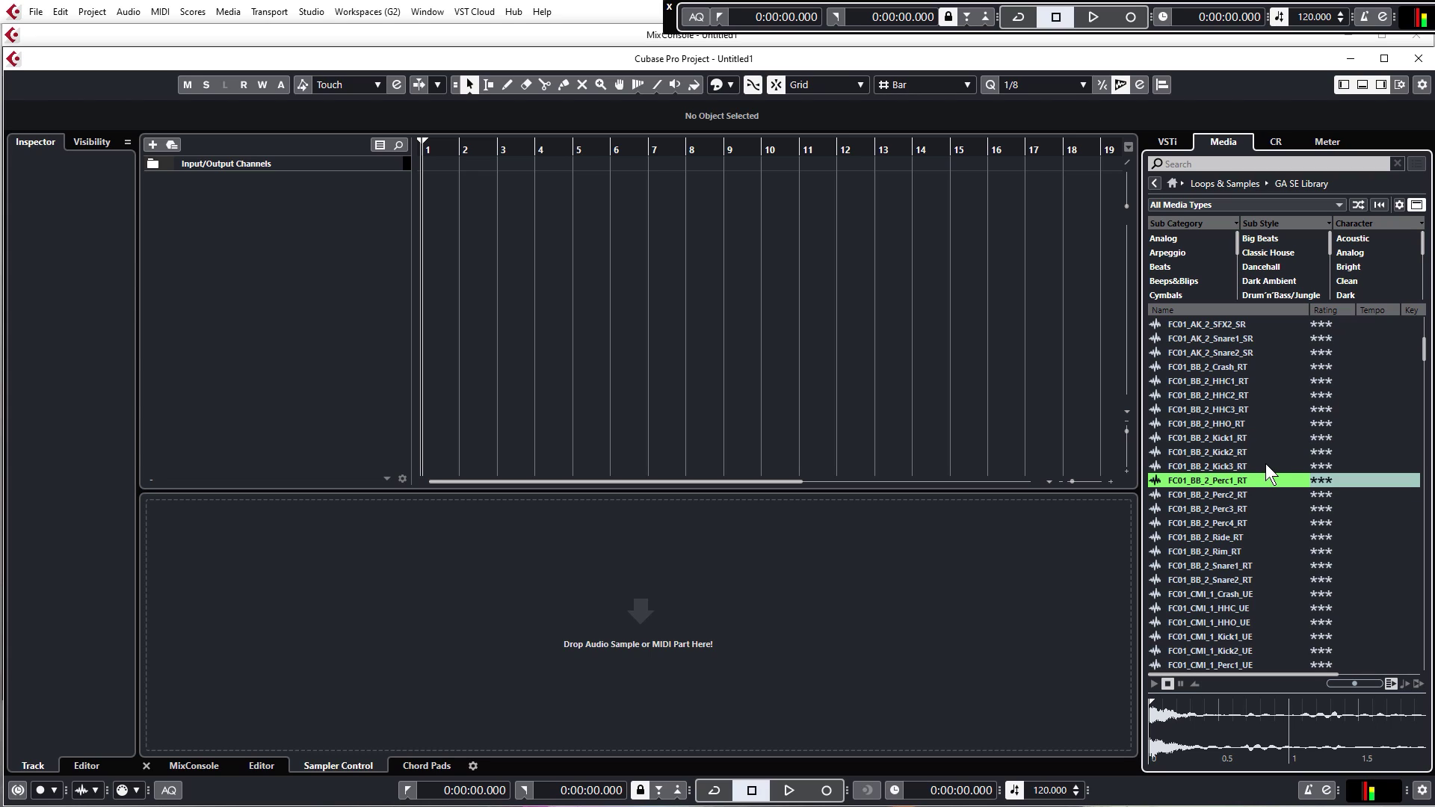
left_click(1223, 335)
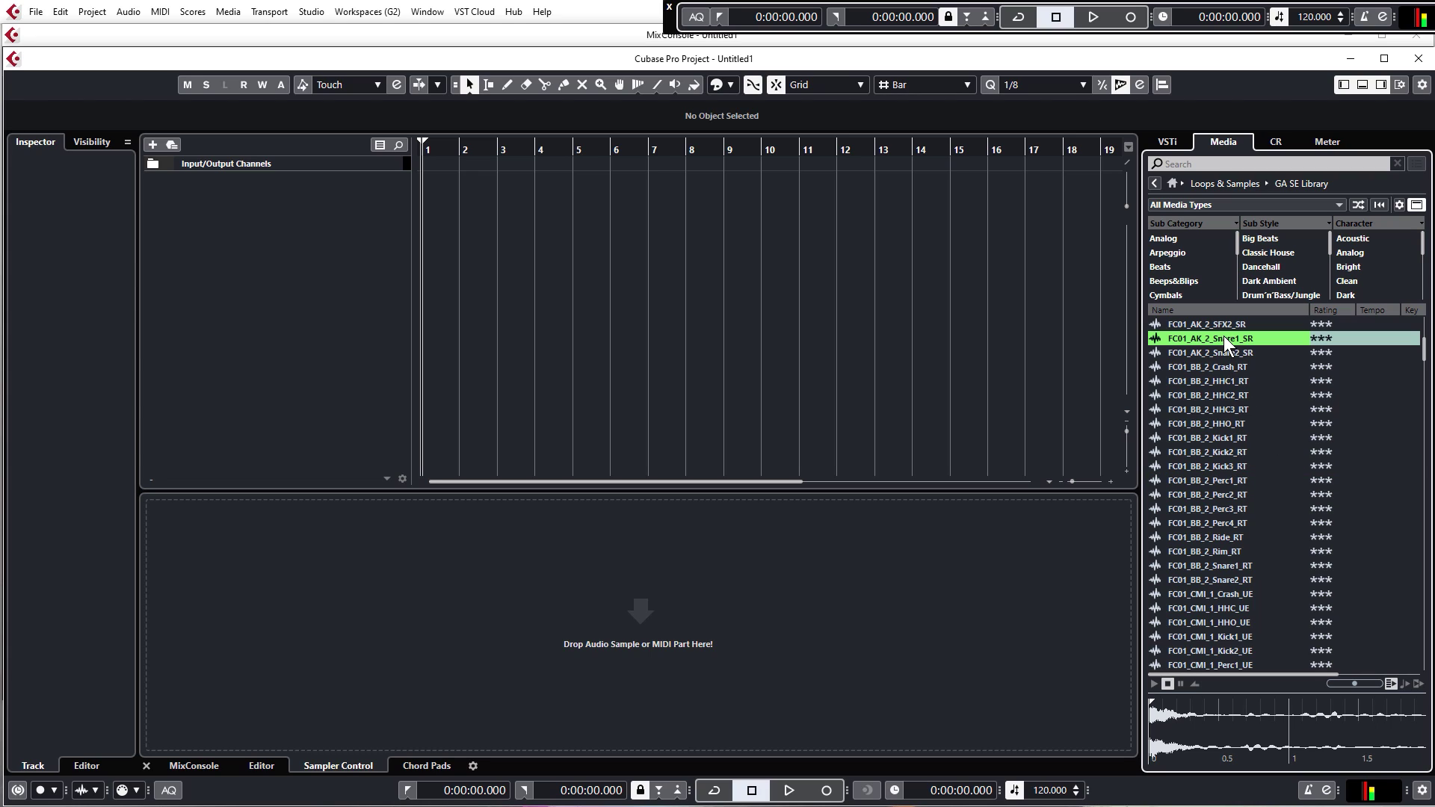
left_click(1222, 374)
left_click(1217, 417)
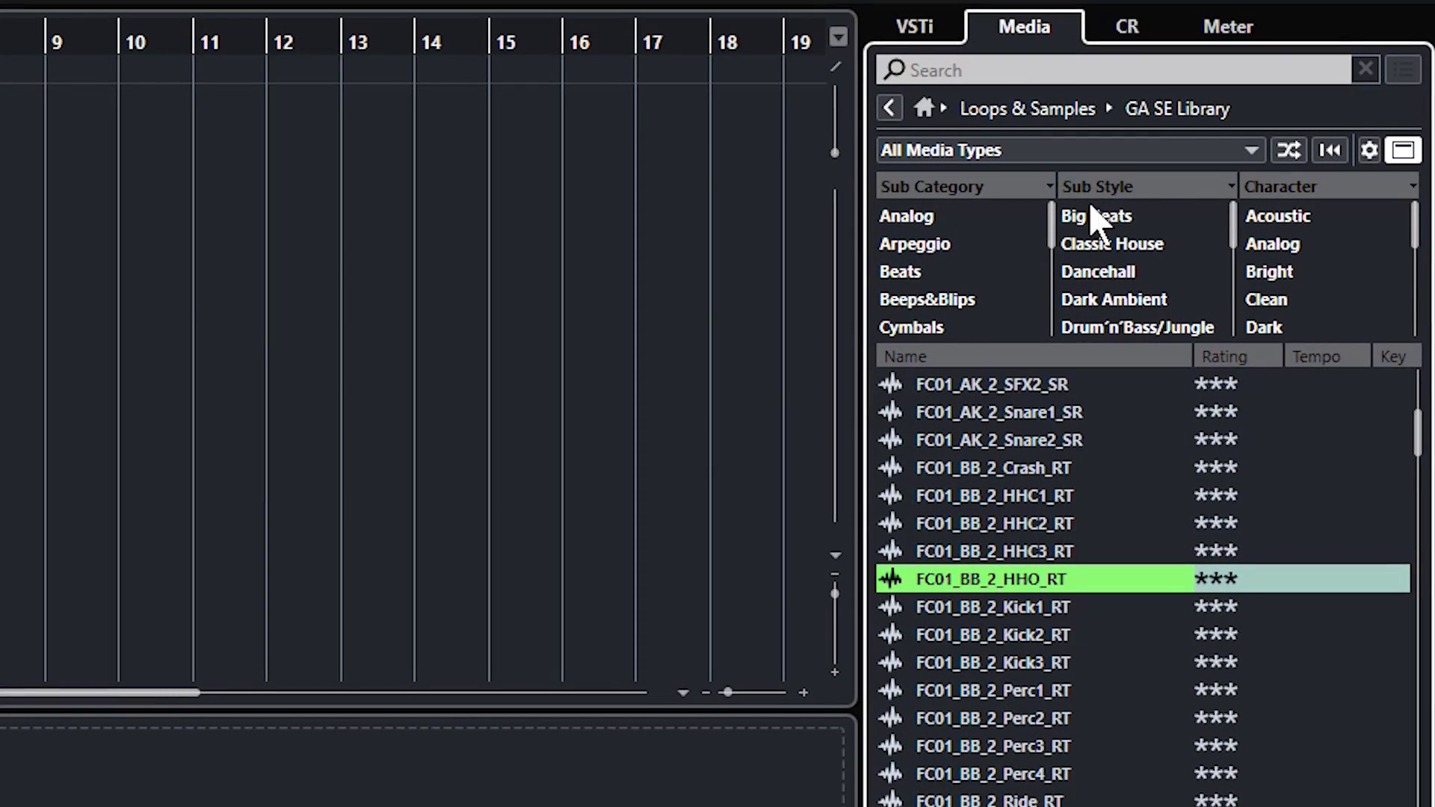
Filter the GA SE Library samples to the Kick Drum sub category
left_click(1403, 153)
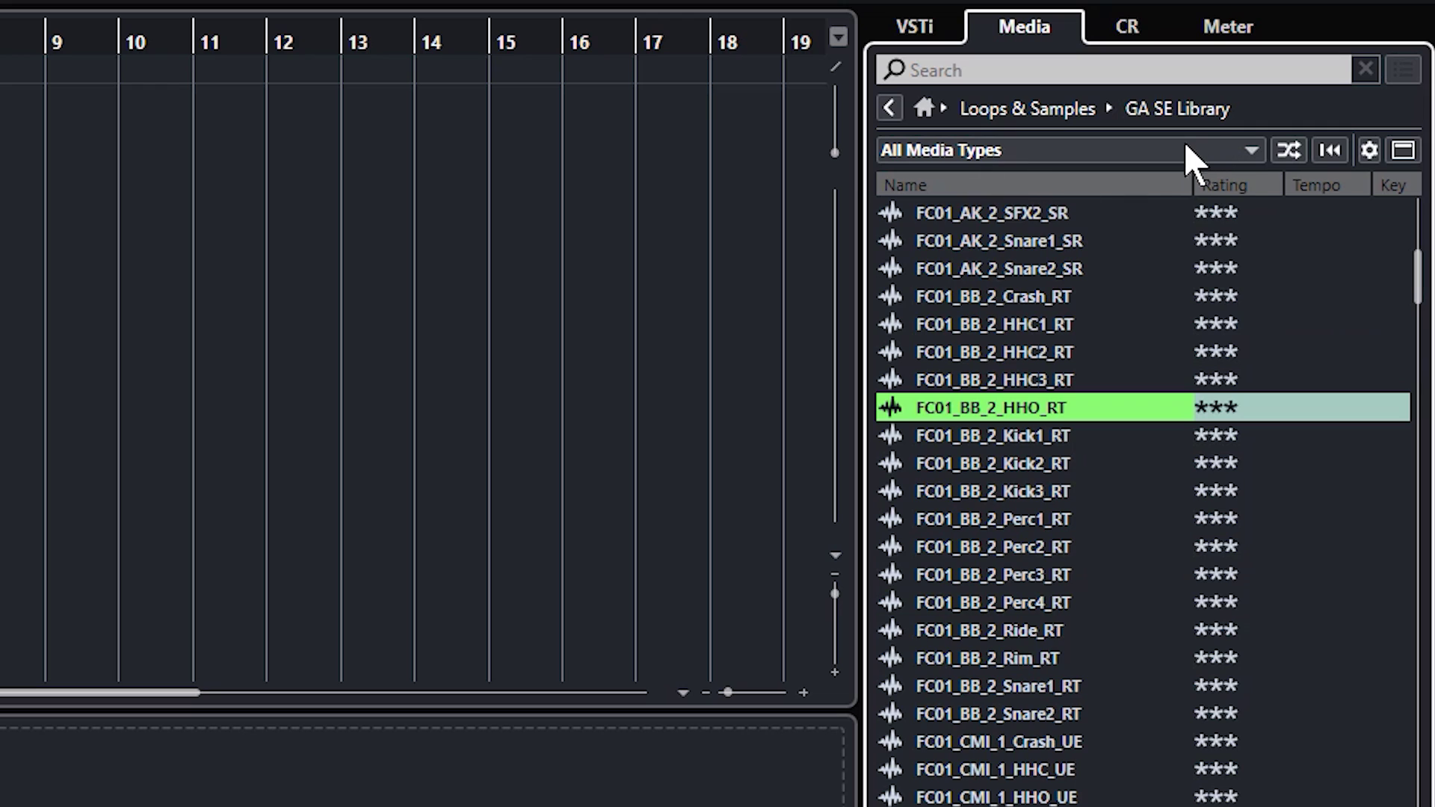
left_click(1404, 151)
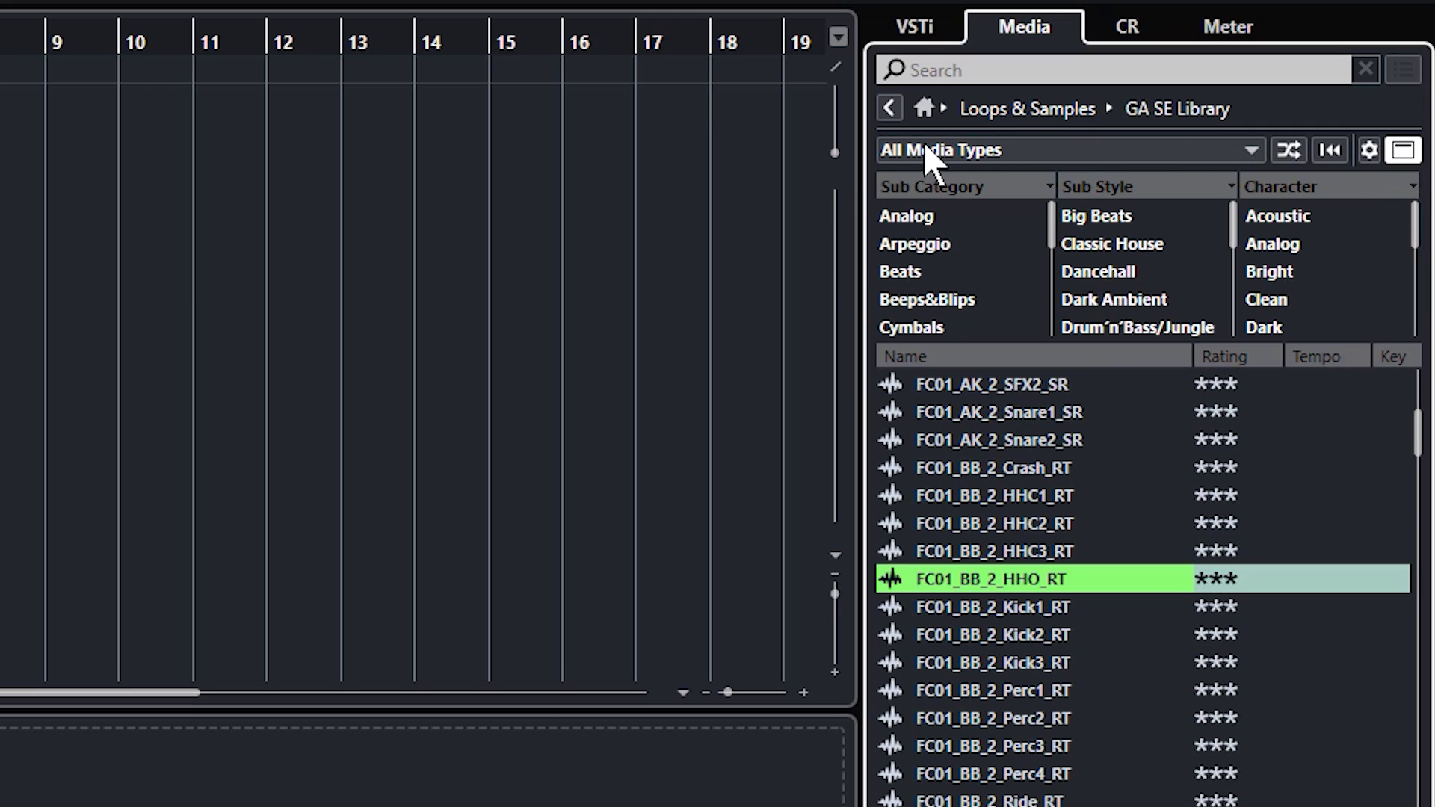
left_click_drag(1054, 224, 1054, 272)
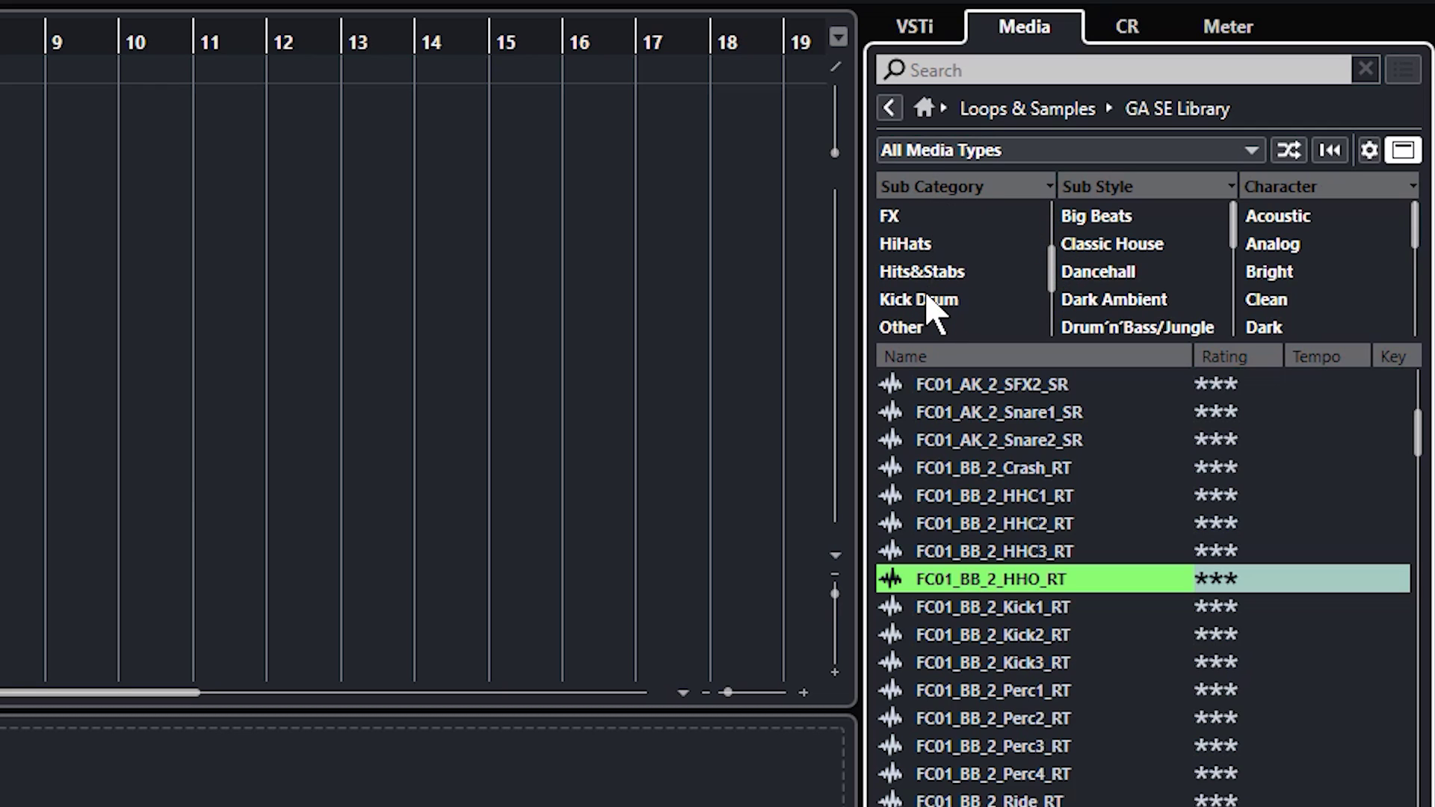
left_click(943, 305)
Audition several kicks, including FC01_MT_1_Kick2_SOR and FC01_GF_Kick2_SOR, settling on FC01_GF_Kick1_SOR
left_click(1058, 613)
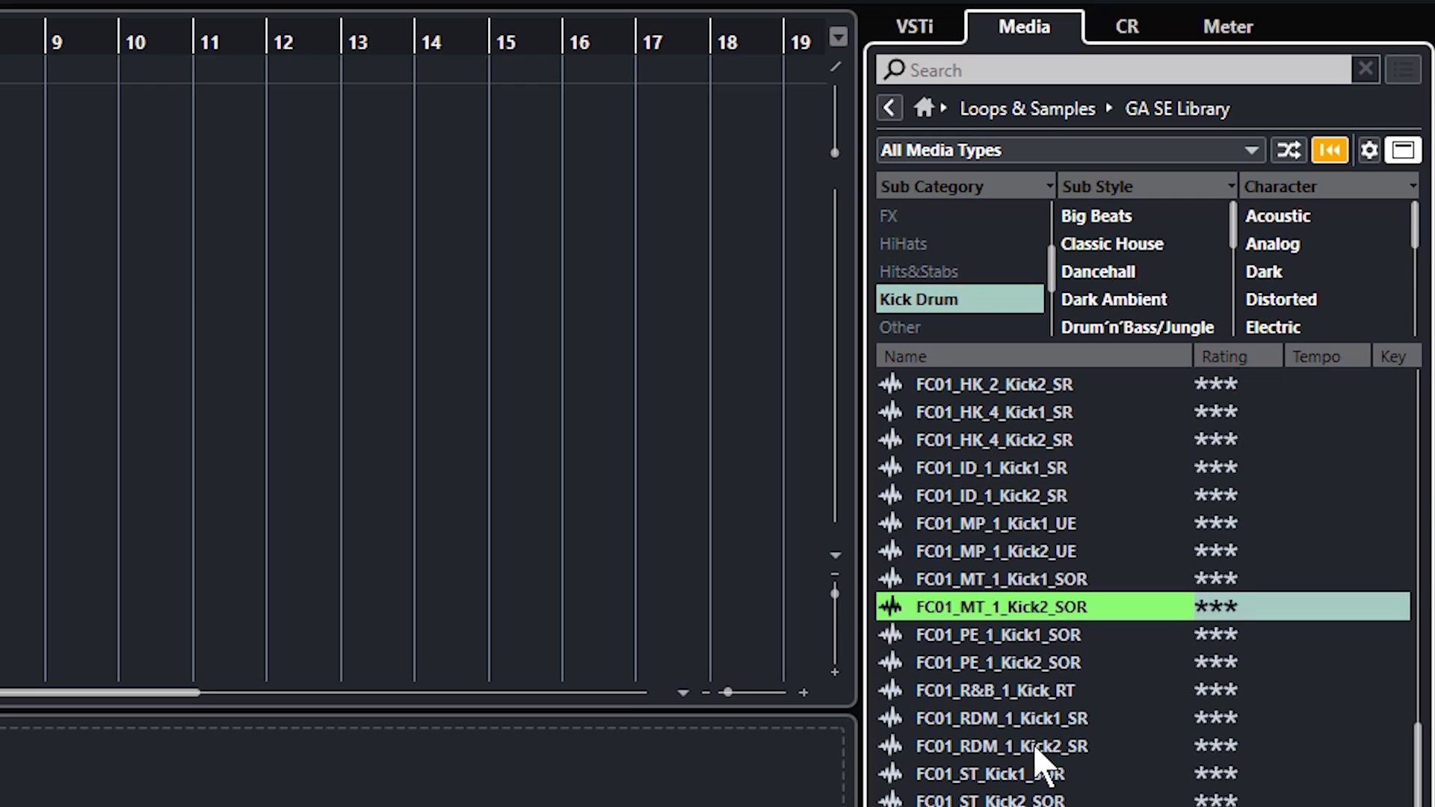
left_click(1034, 746)
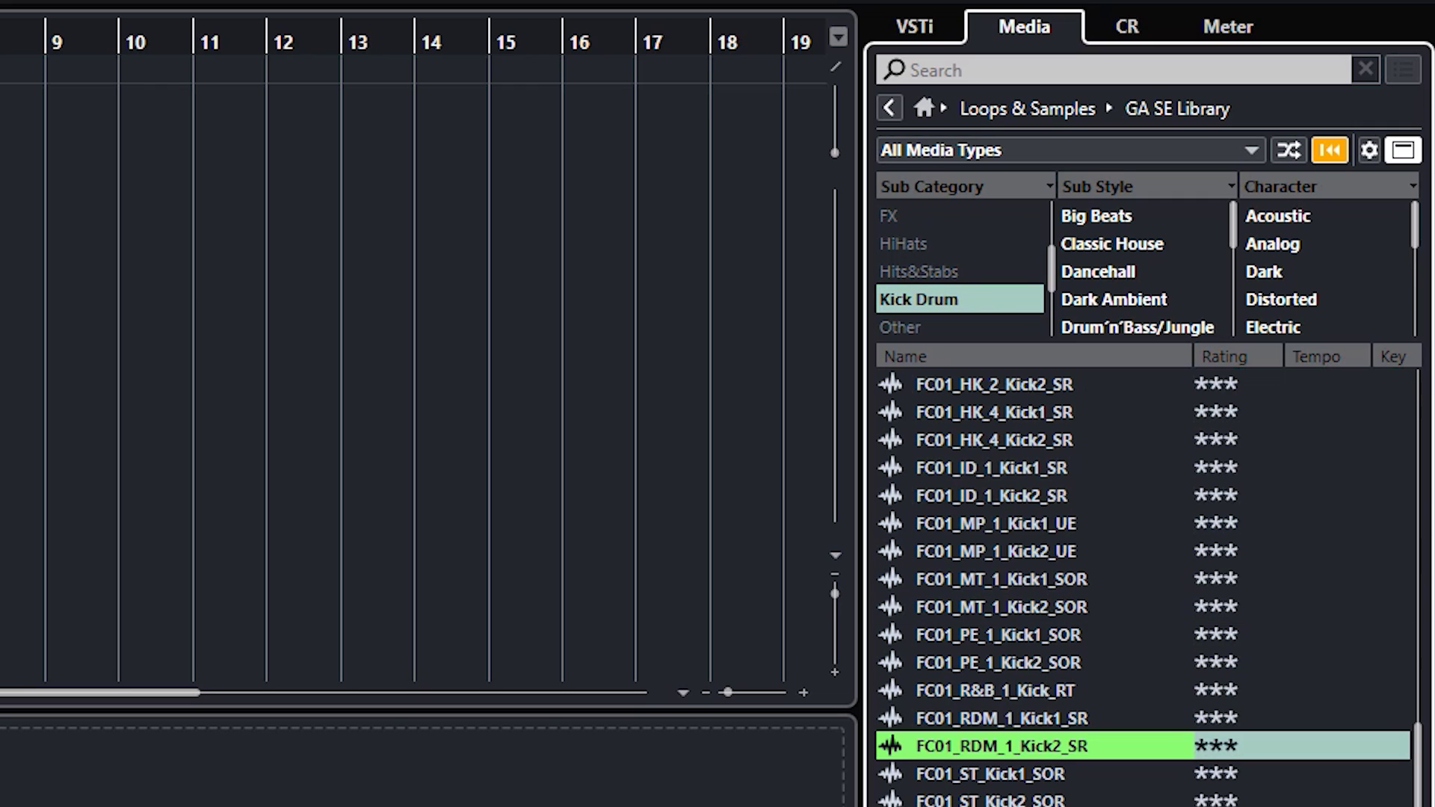
scroll(999, 634, "up", 5)
left_click(1001, 607)
left_click(998, 580)
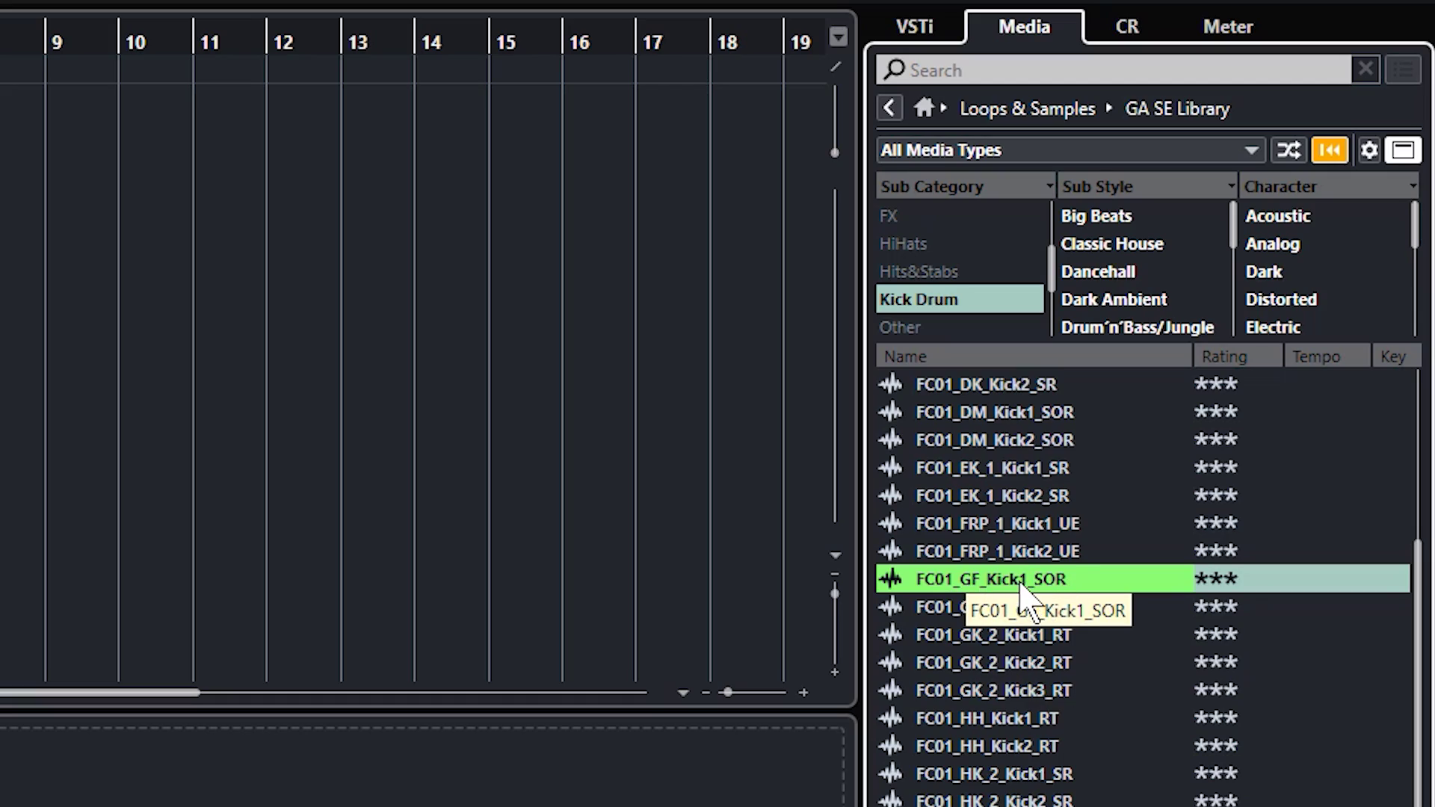
right_click(1002, 581)
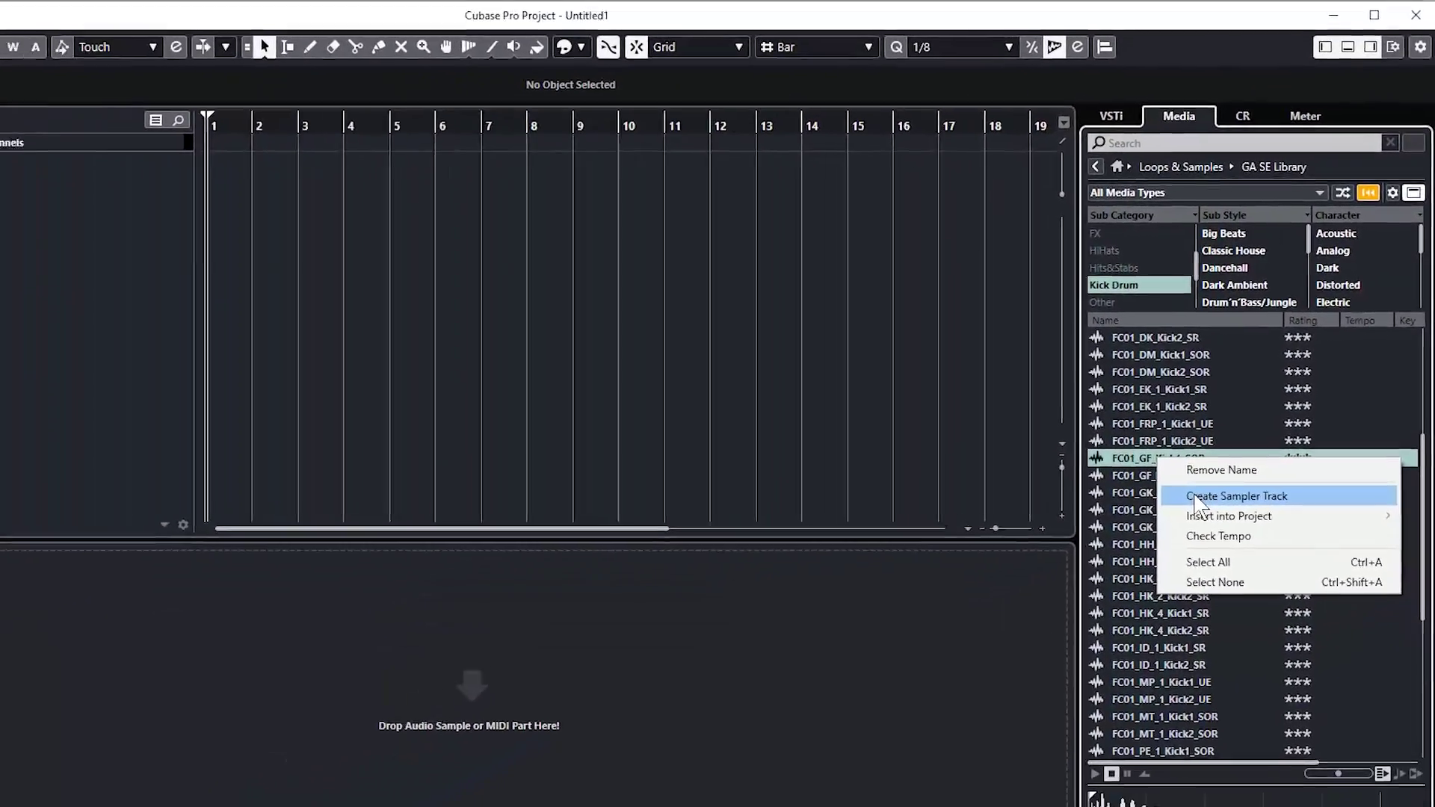
Create a Sampler track from FC01_GF_Kick1_SOR and play it at three pitches on its keyboard
left_click(1091, 591)
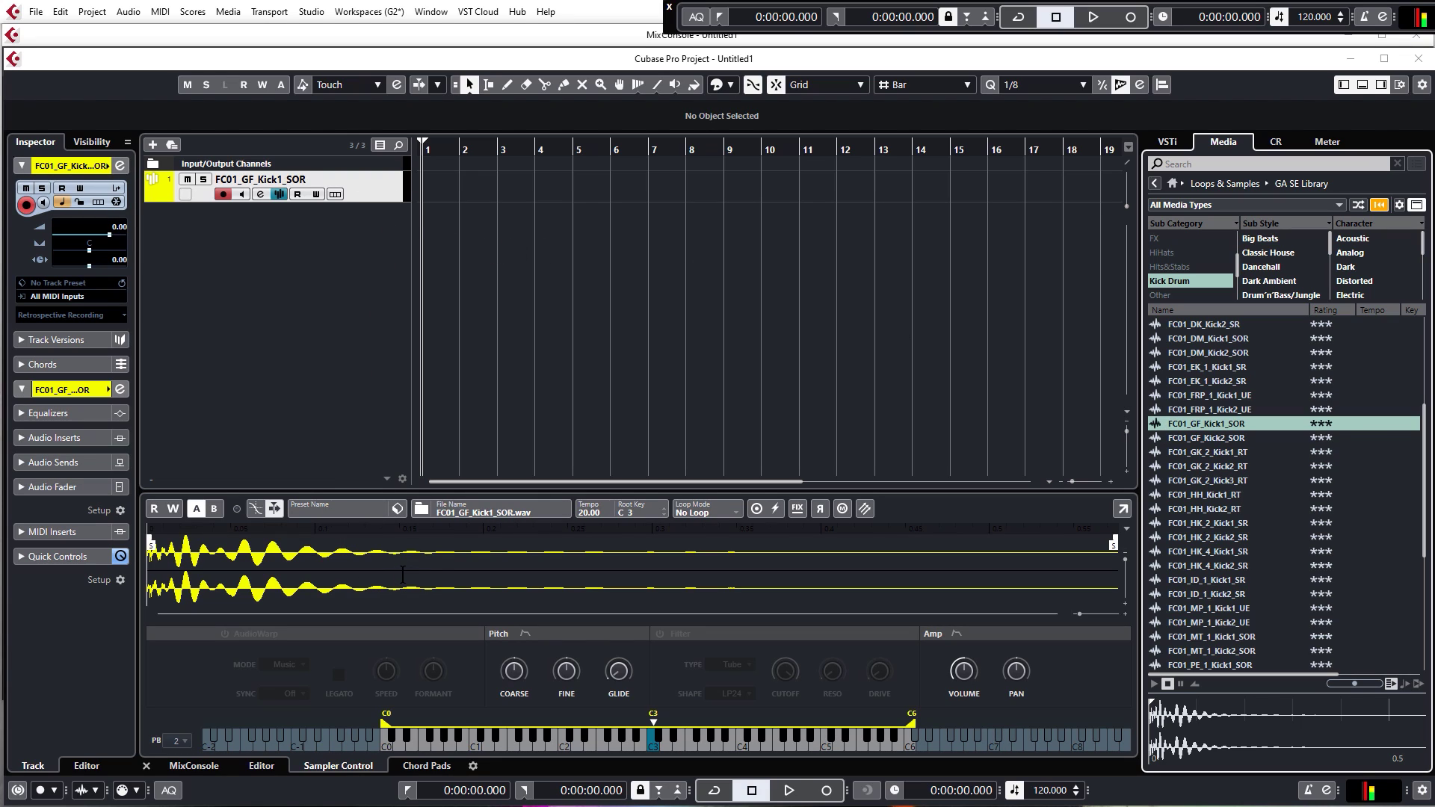
left_click(333, 758)
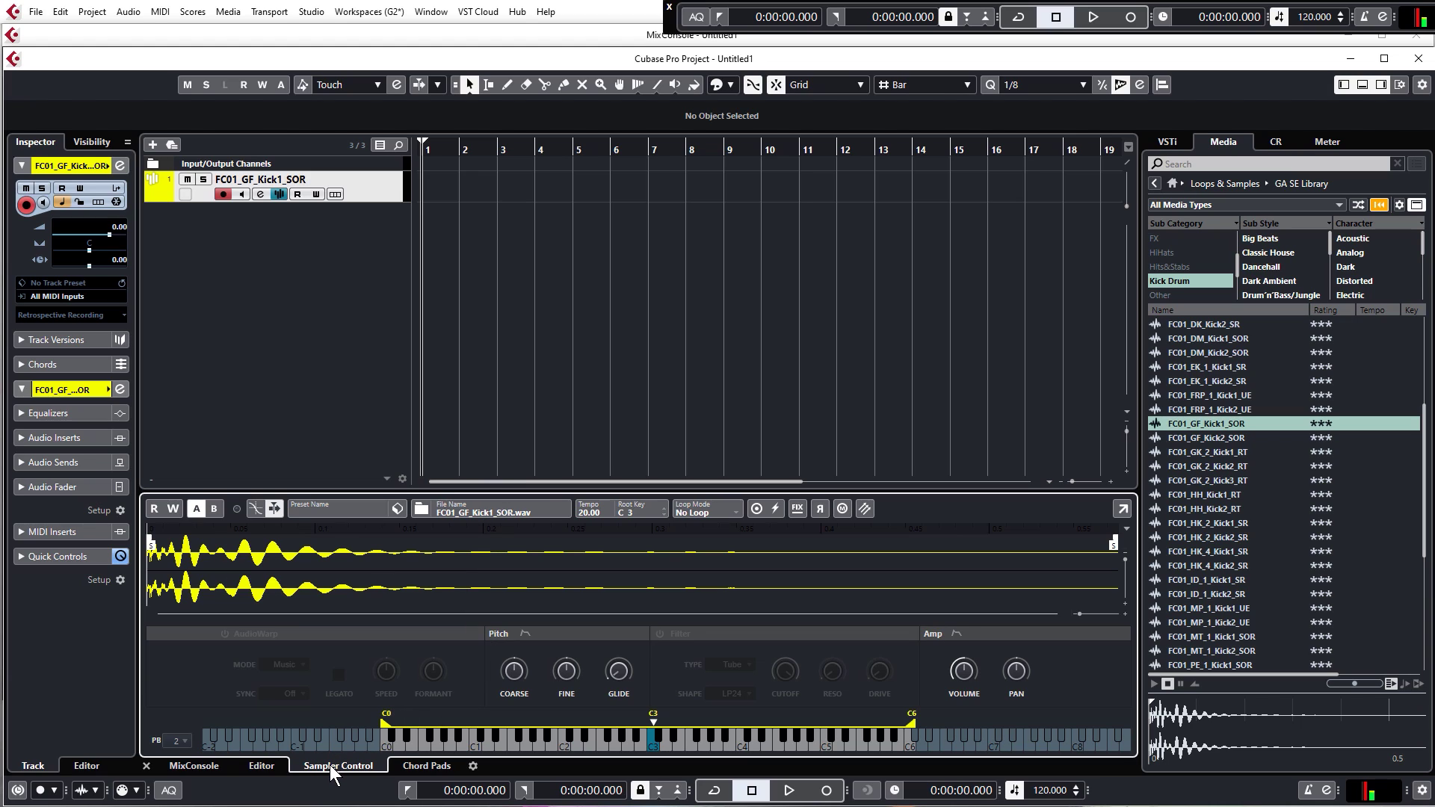
left_click(586, 747)
left_click(598, 750)
left_click(661, 747)
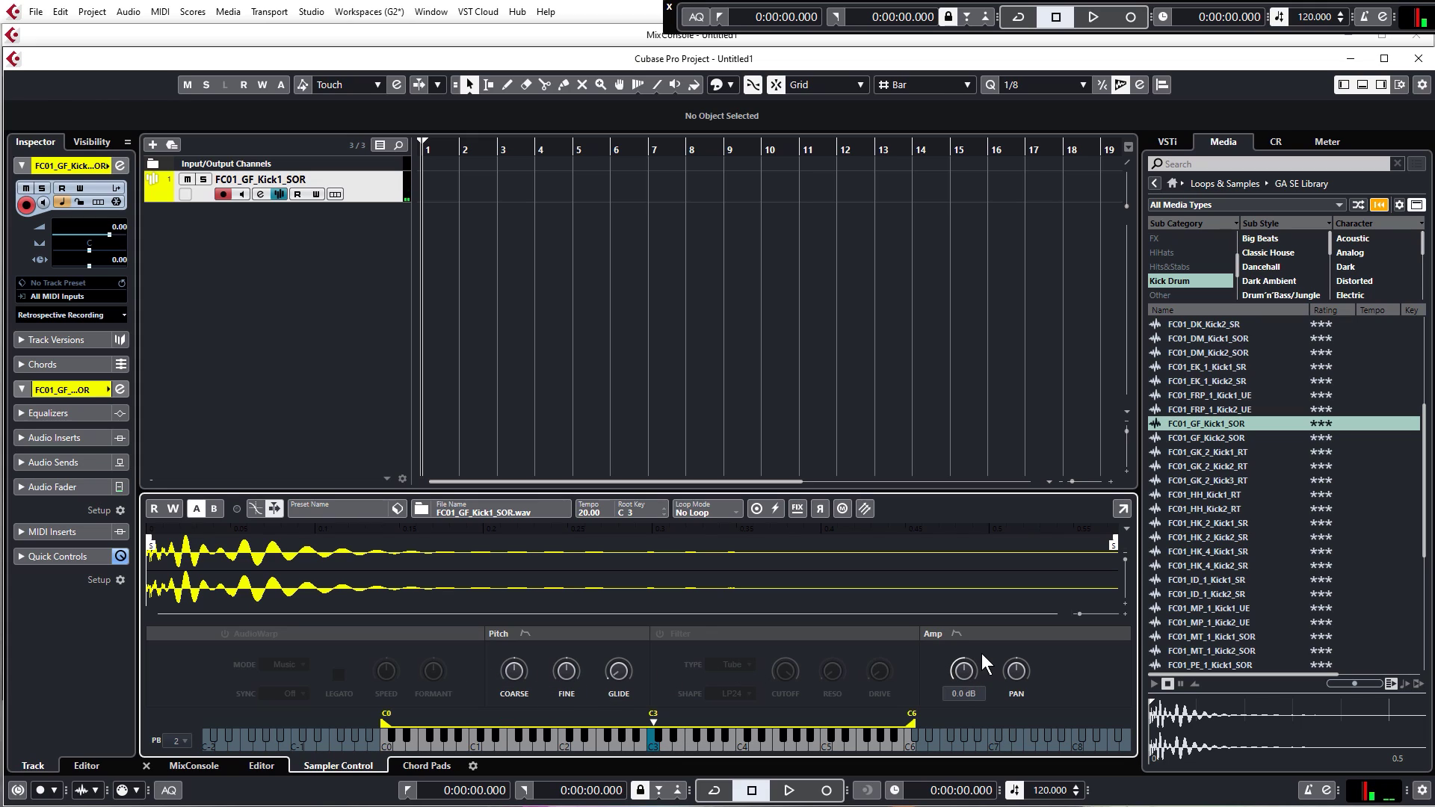
mouse_move(1014, 662)
Set the grid type to Adapt to Zoom and zoom into the timeline
left_click(912, 84)
left_click(926, 153)
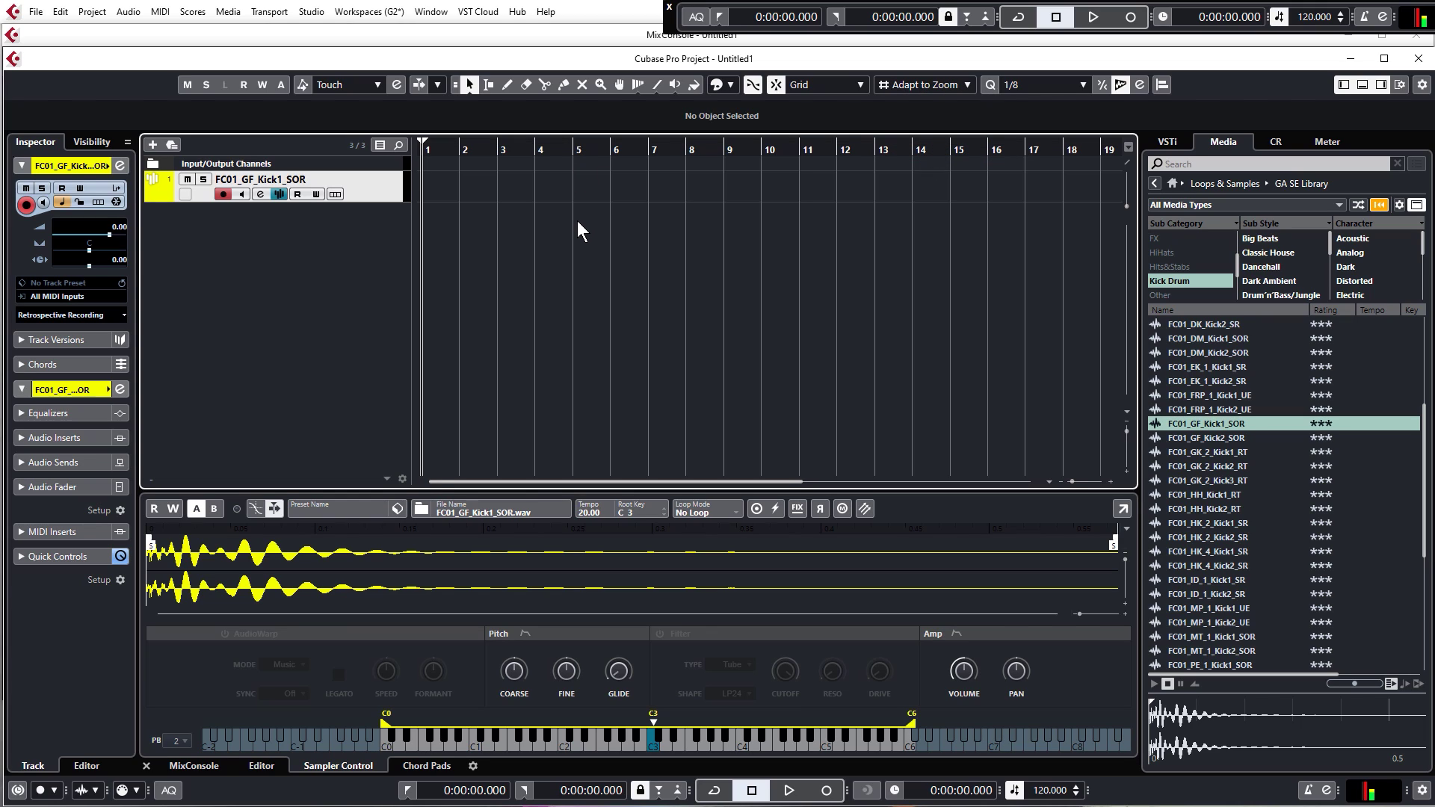
scroll(577, 221, "up", 2)
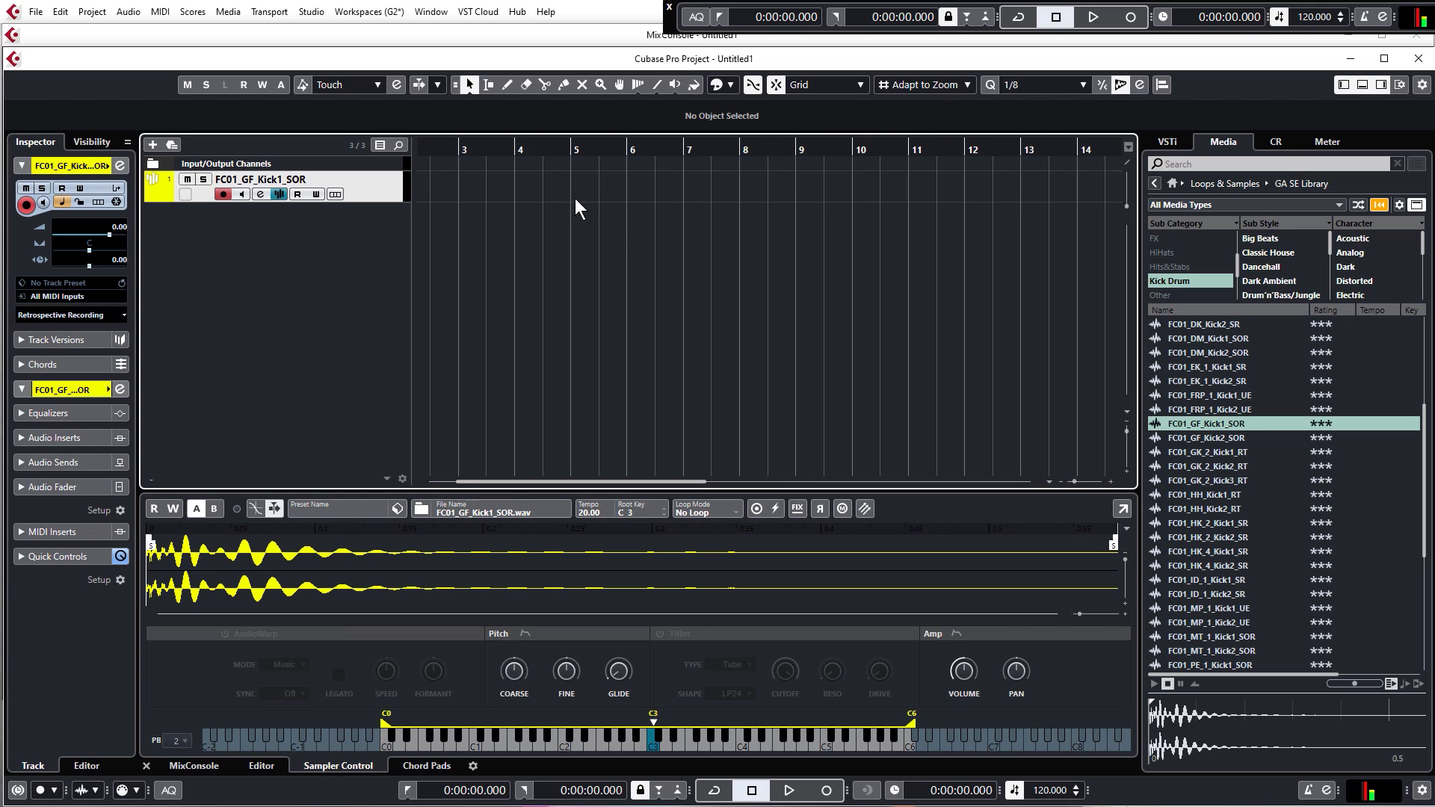
scroll(576, 200, "up", 3)
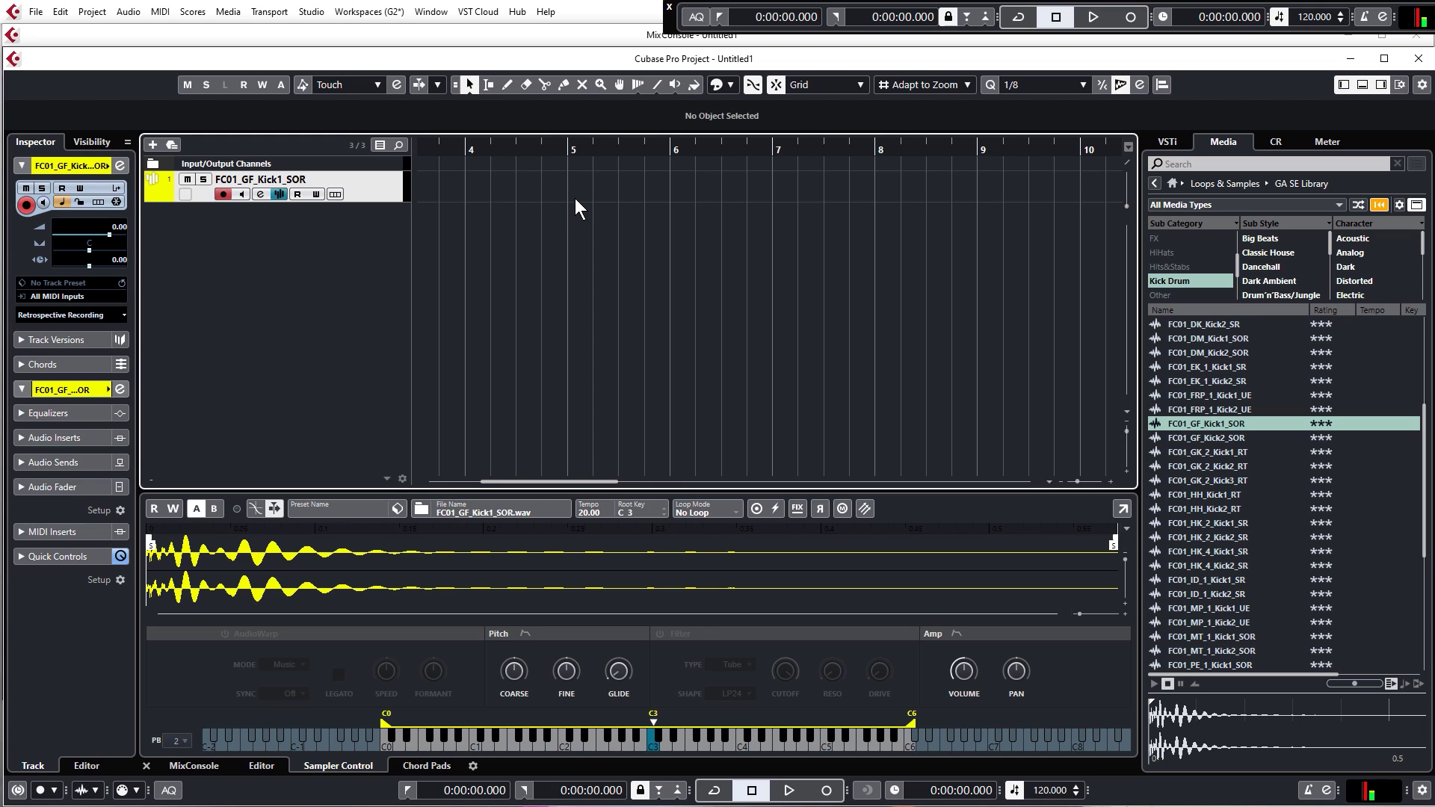
scroll(575, 200, "up", 2)
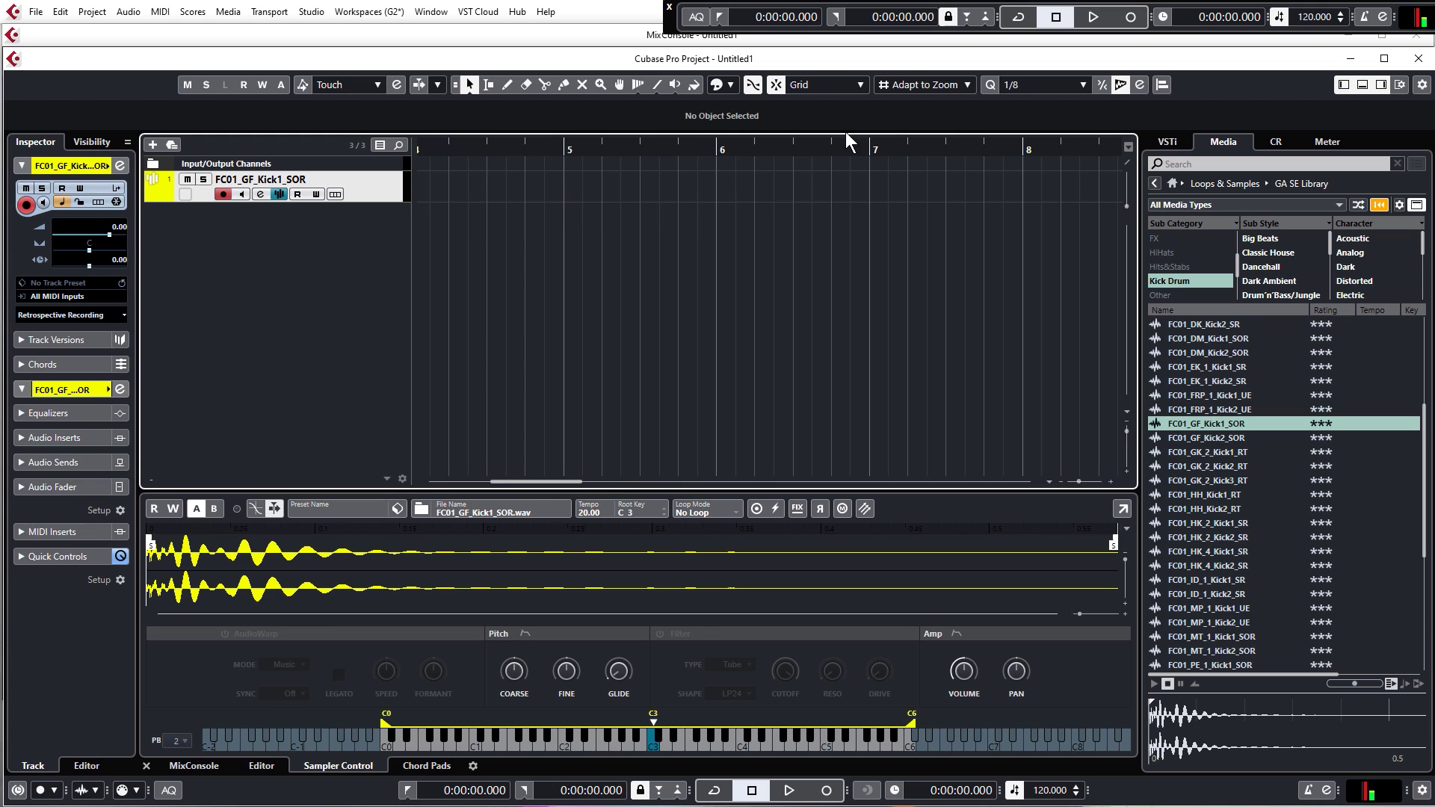
Briefly switch grid snapping to Bar, then return it to Adapt to Zoom
left_click(922, 84)
left_click(918, 102)
left_click(900, 83)
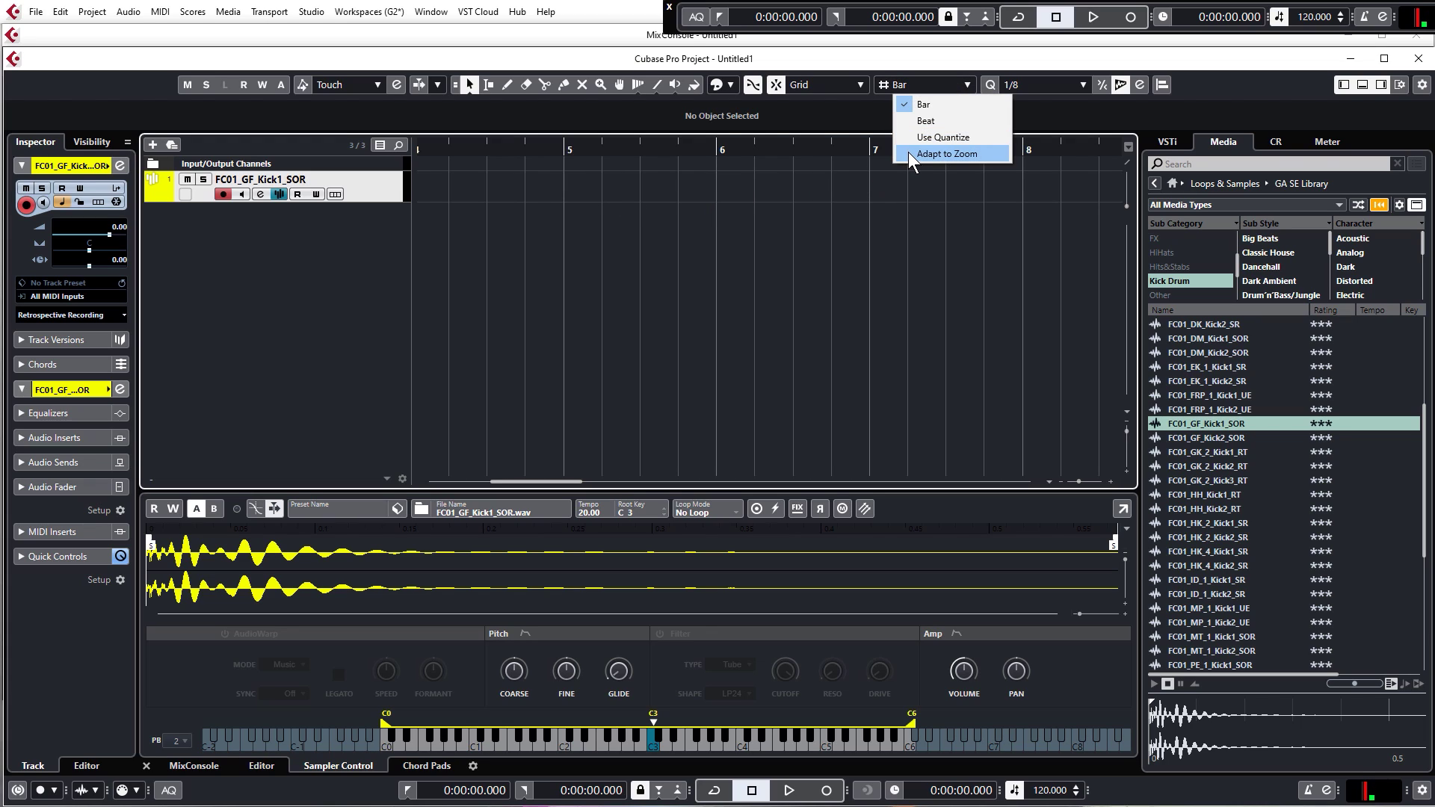
left_click(908, 152)
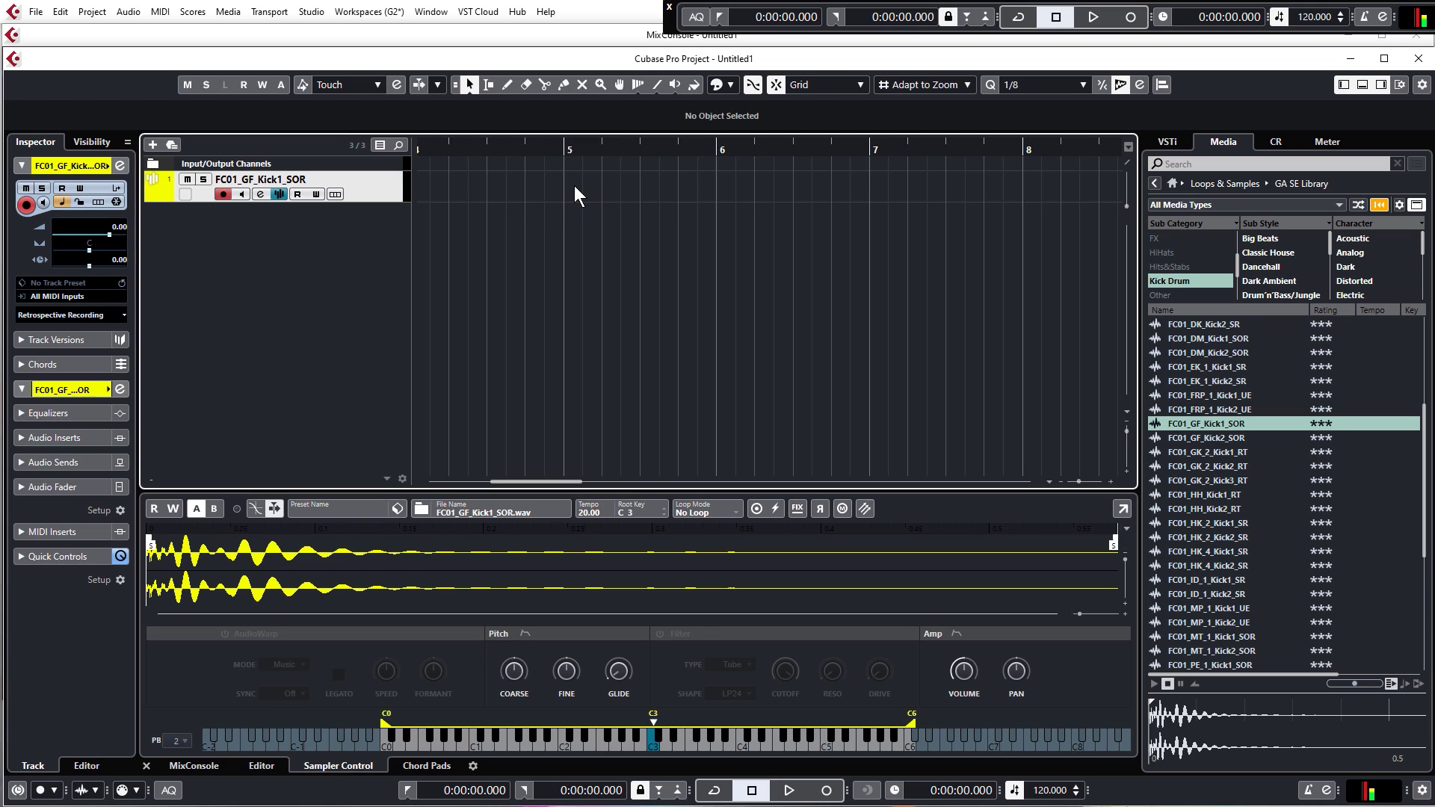
key("alt")
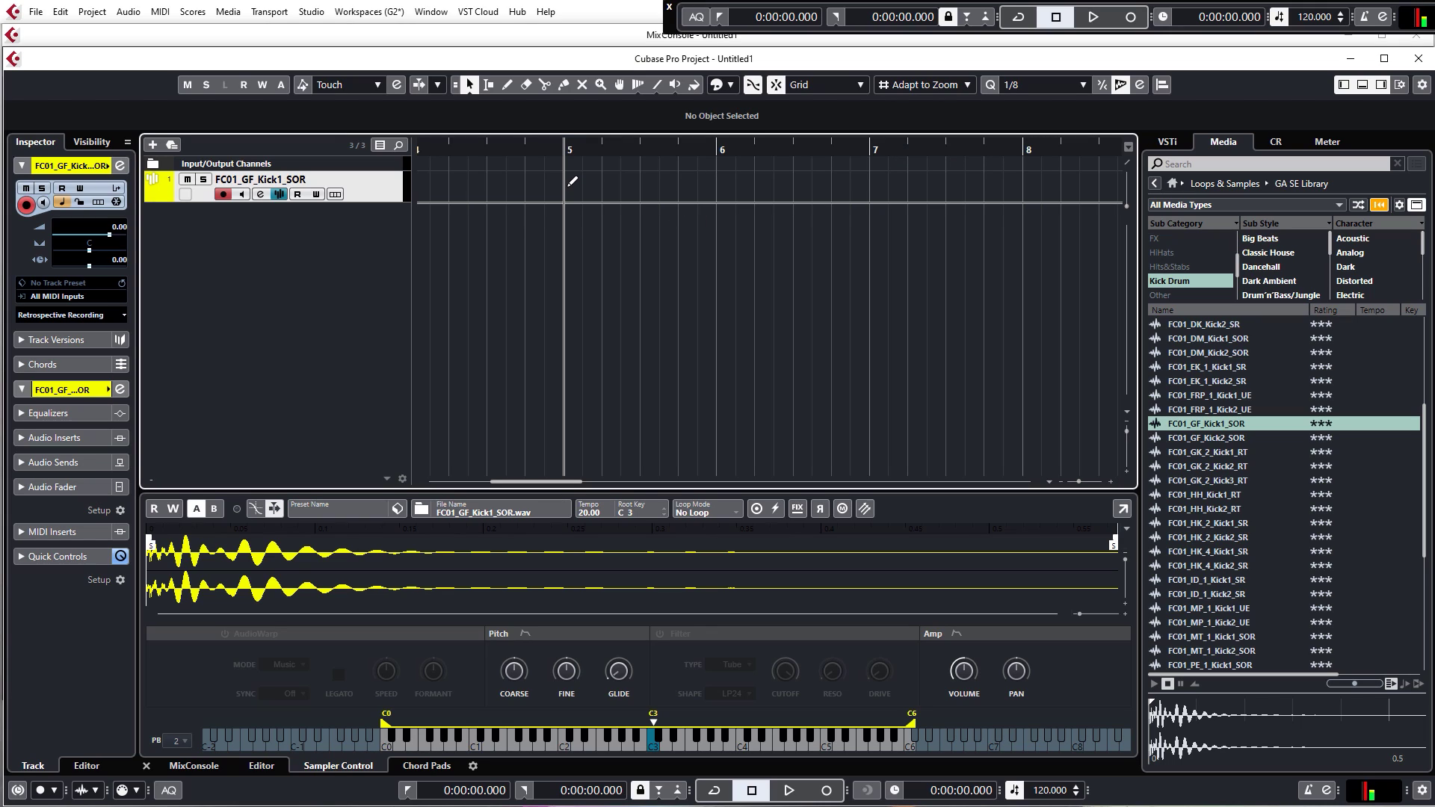
Draw a one-bar kick event from bar 5 to bar 6, then return to Object Selection
left_click_drag(572, 180, 715, 185)
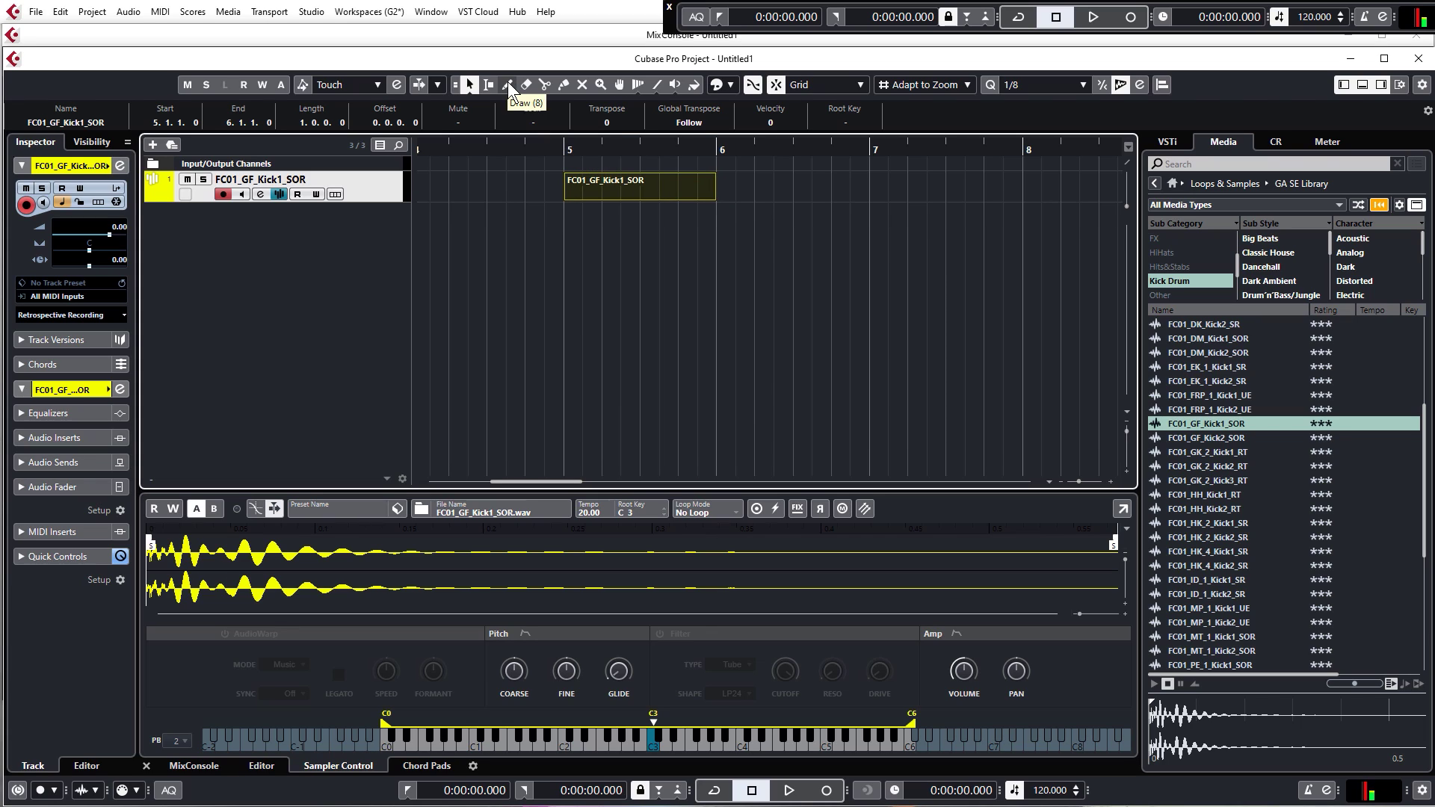
right_click(561, 189)
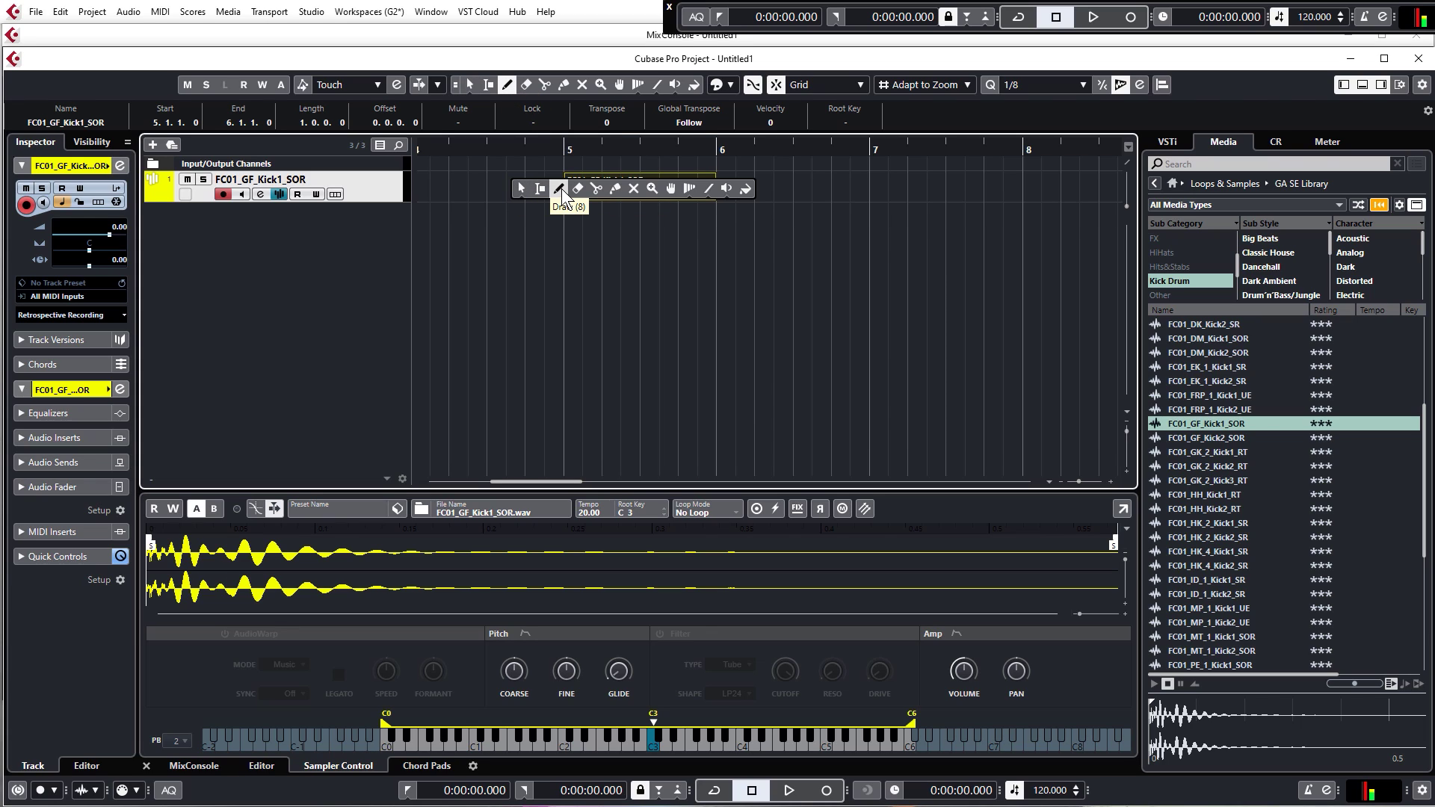
left_click(519, 189)
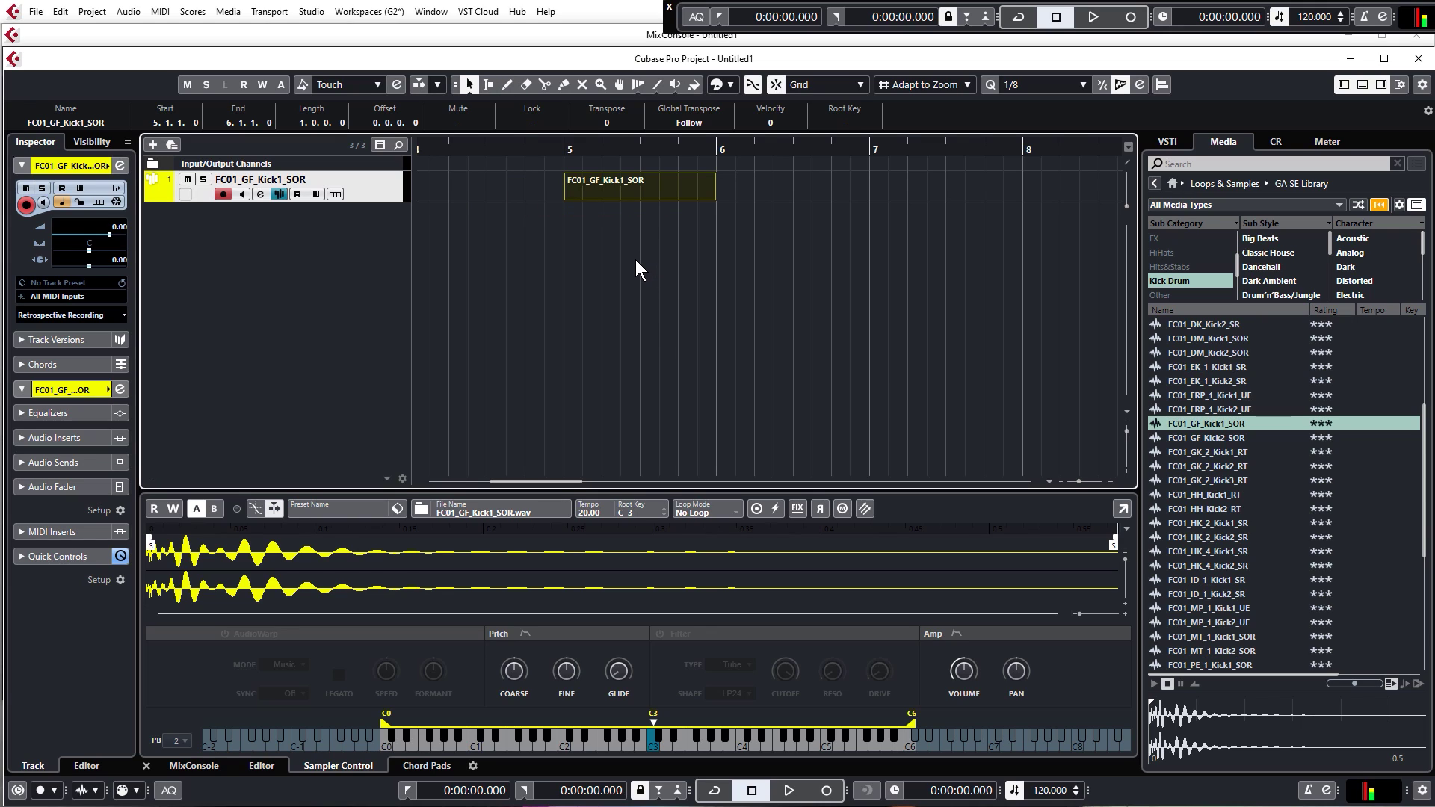
scroll(636, 259, "down", 5)
Move the playback position inside the kick event between bars 5 and 6
scroll(636, 254, "up", 3)
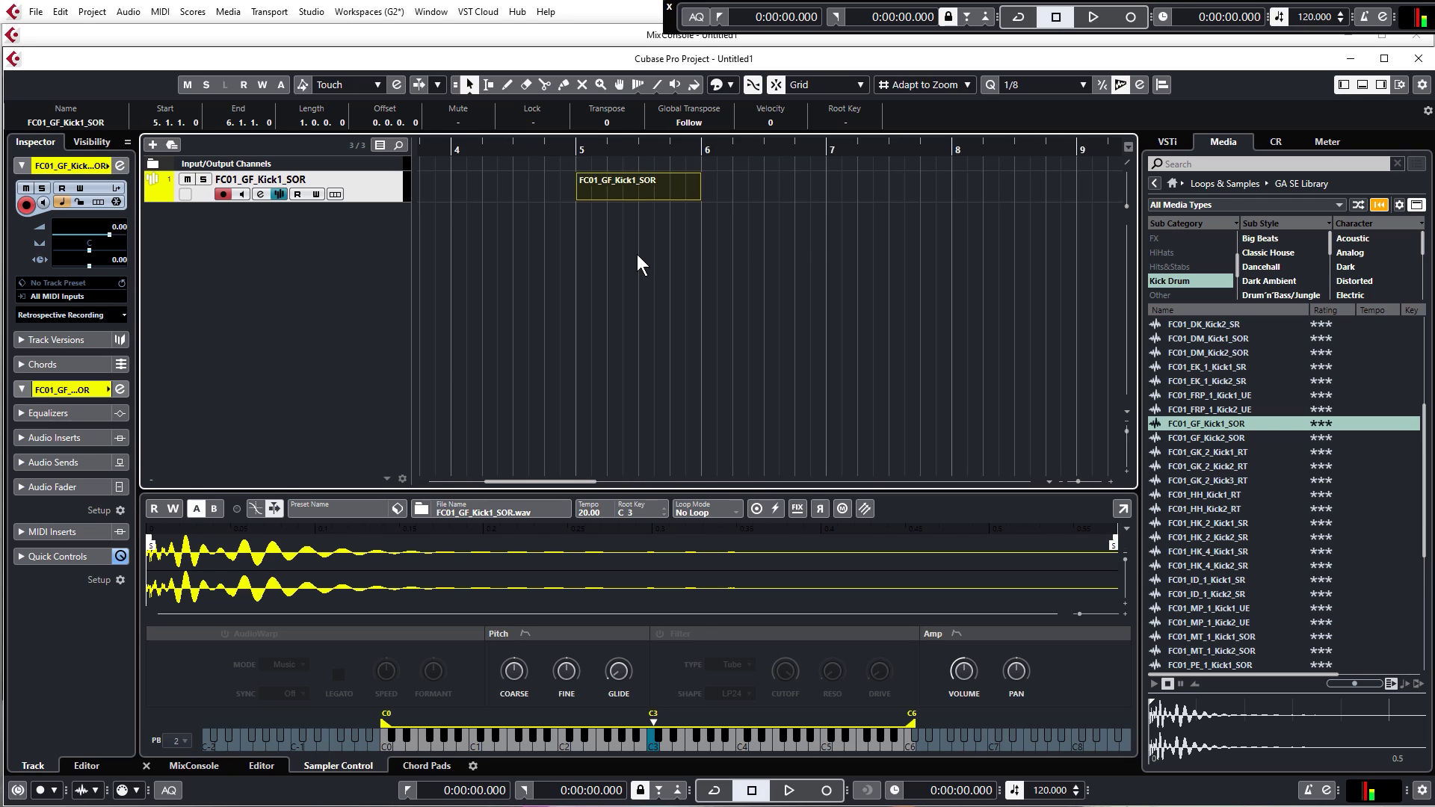
scroll(954, 258, "up", 2)
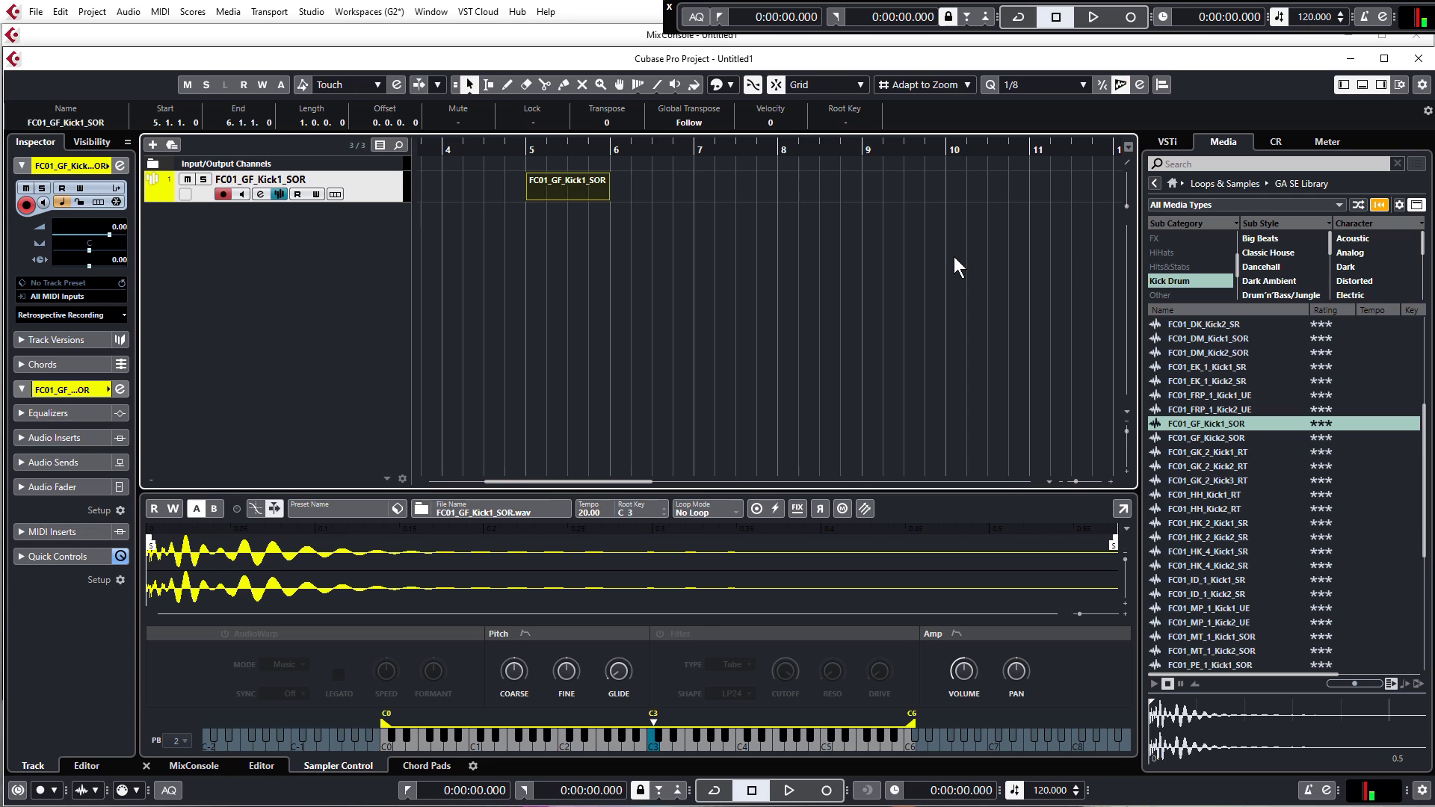
scroll(954, 258, "down", 3)
scroll(484, 282, "up", 3)
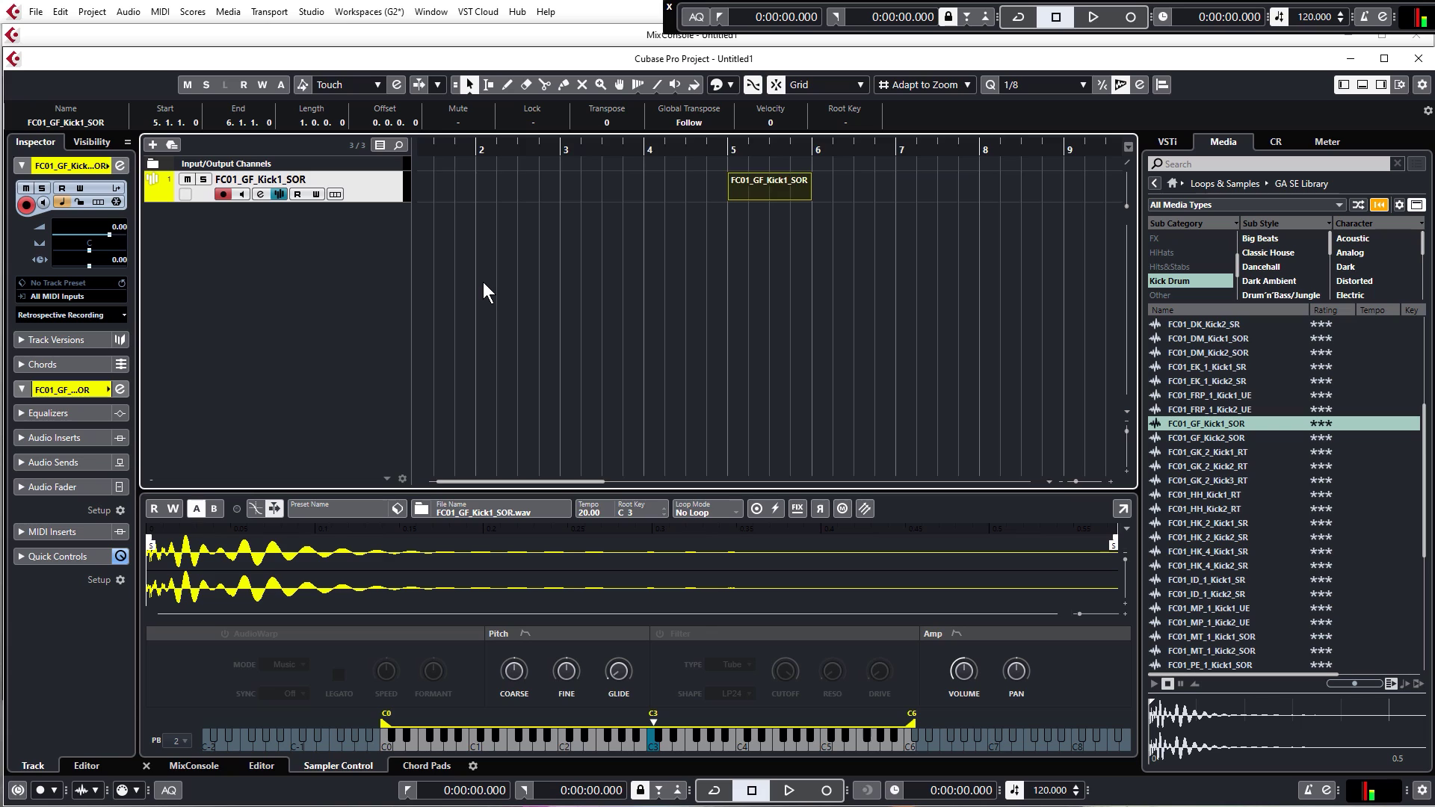
scroll(484, 283, "down", 3)
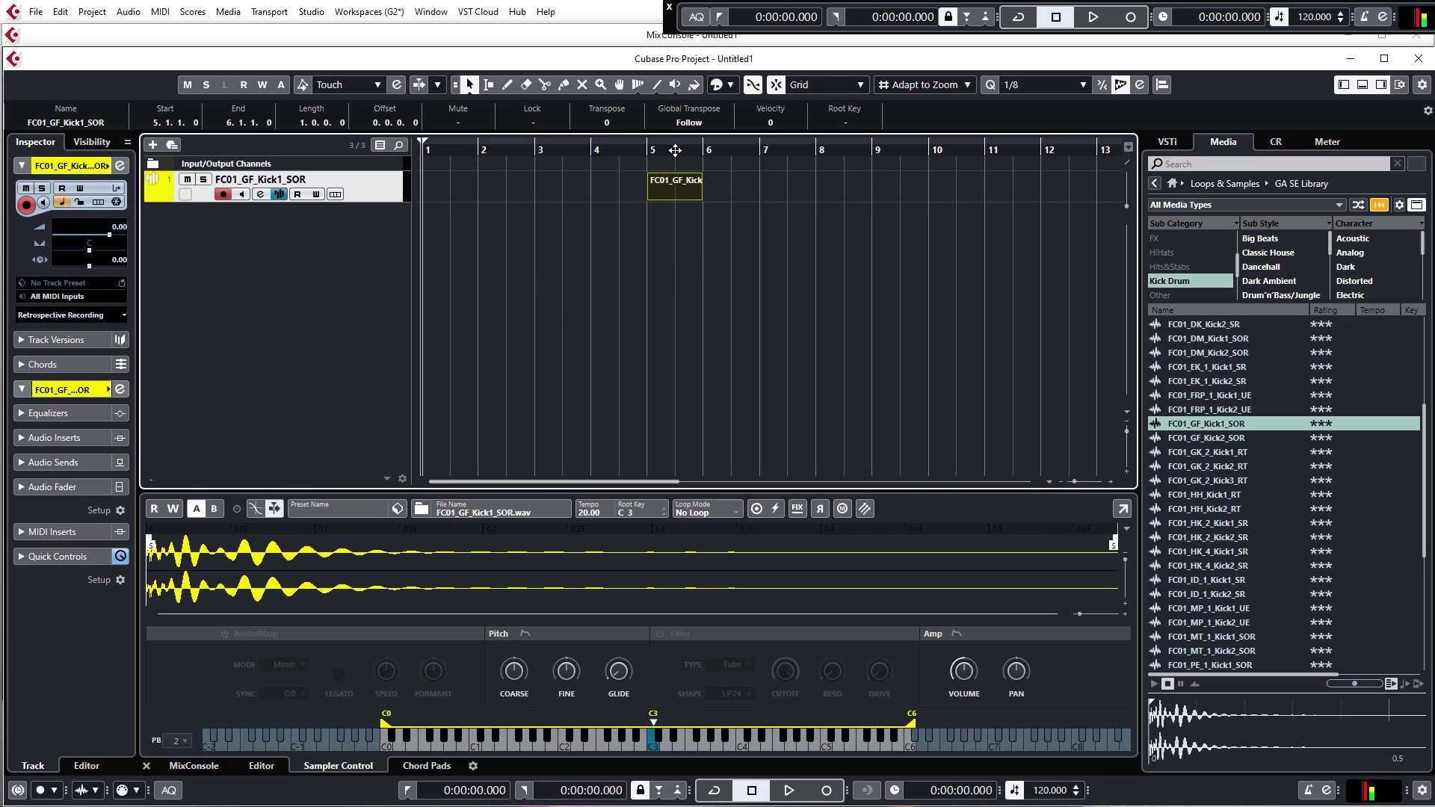
left_click_drag(675, 151, 622, 163)
Zoom in closely on the kick event with G/H and the zoom slider, then deselect it
key("g")
key("g")
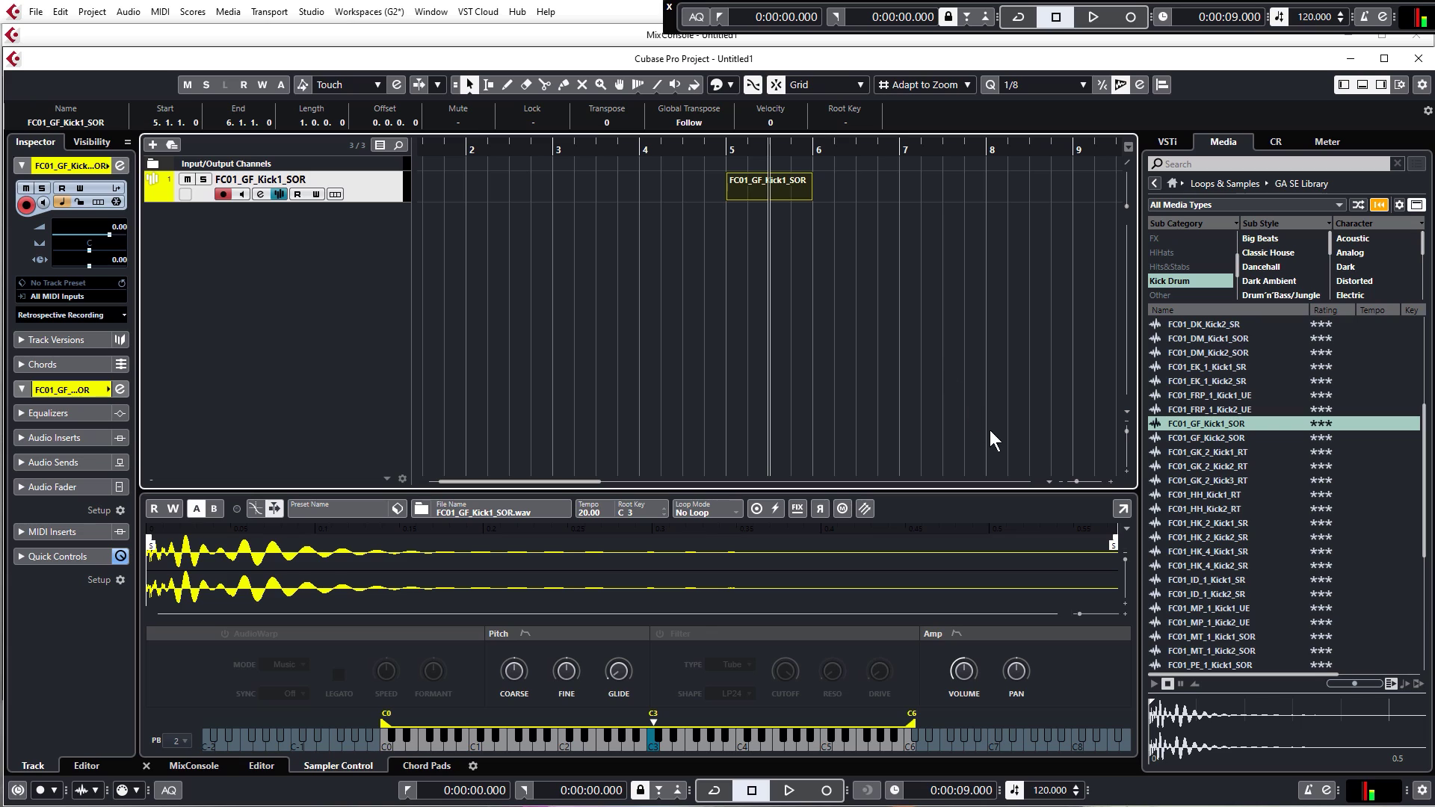
key("h")
key("h")
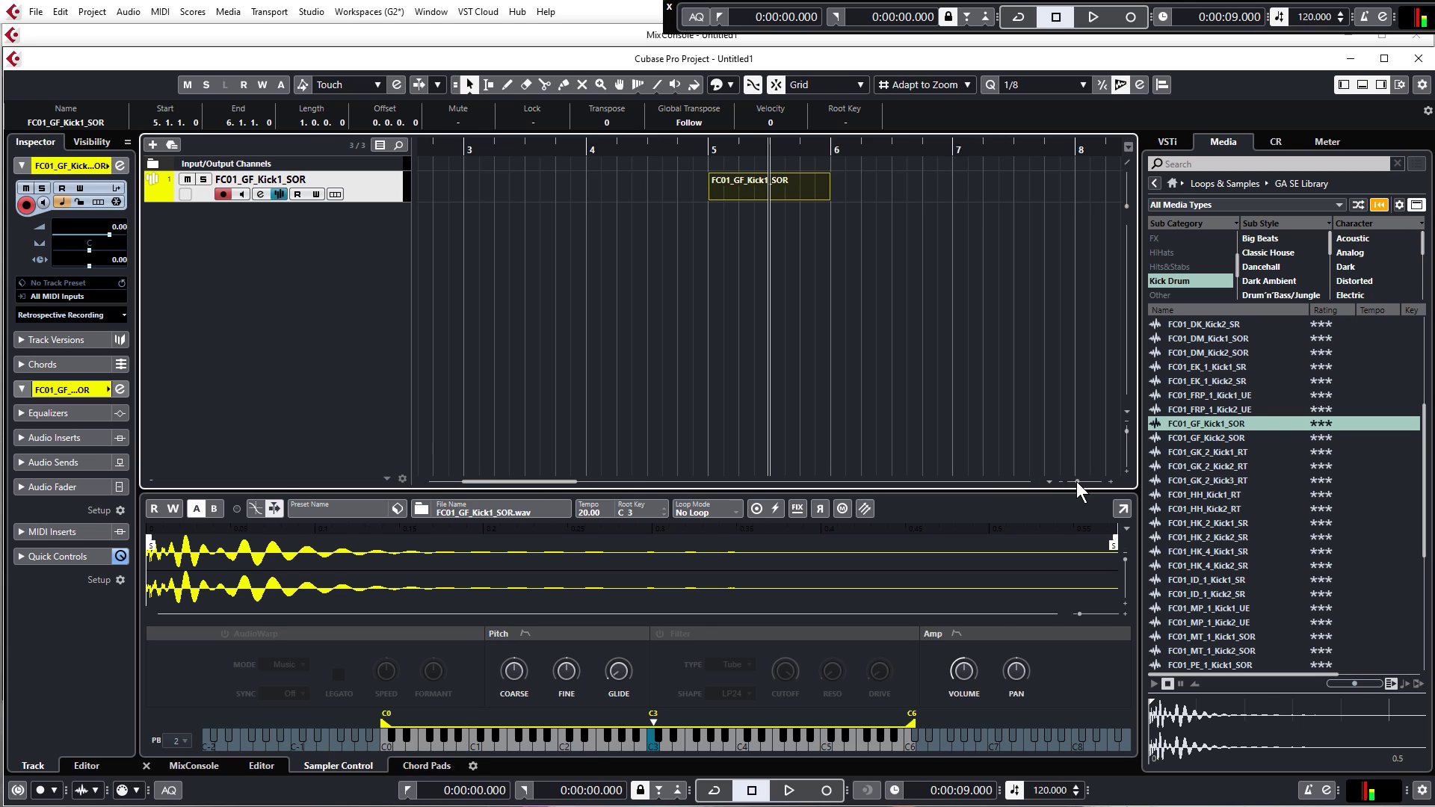
key("h")
key("h")
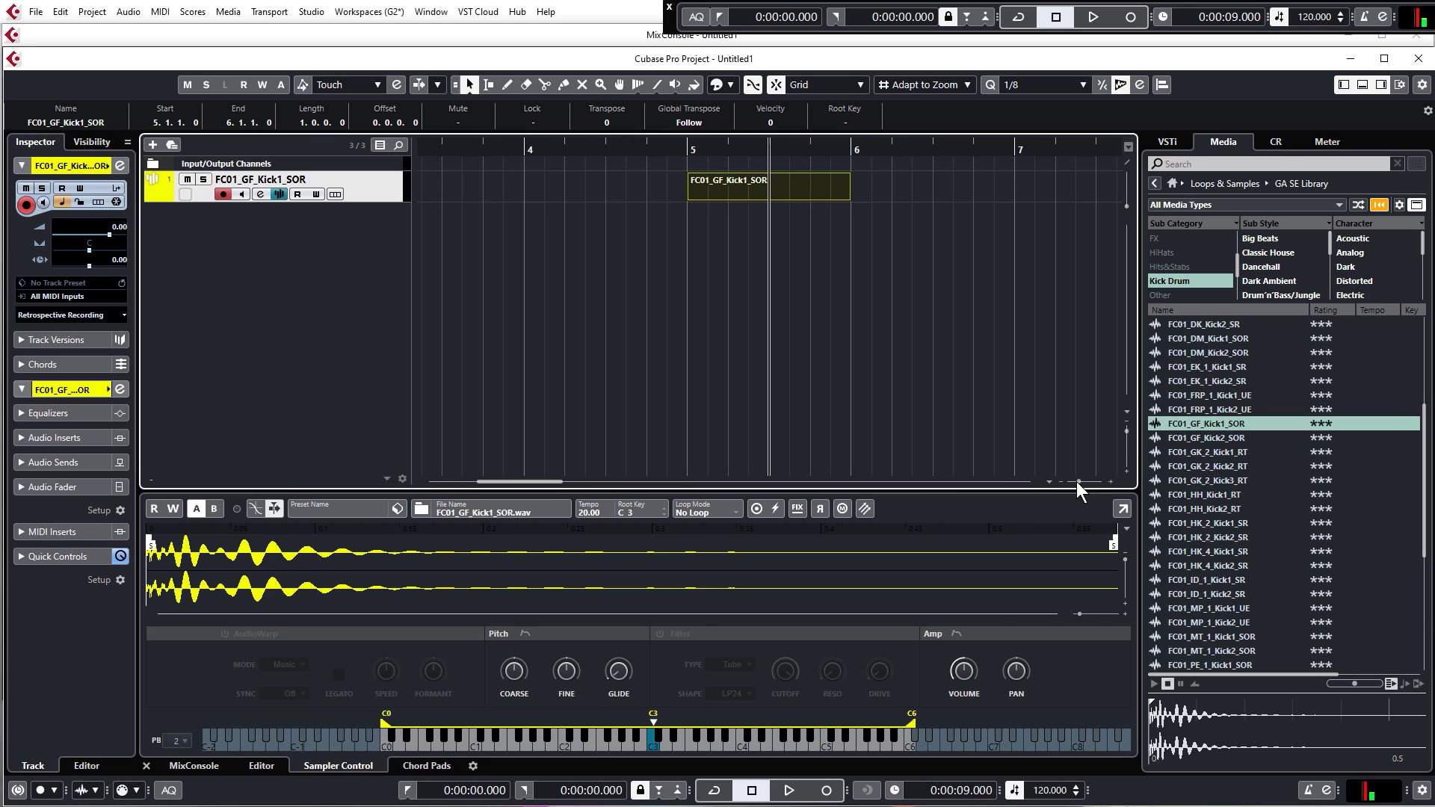
left_click_drag(1078, 480, 1079, 482)
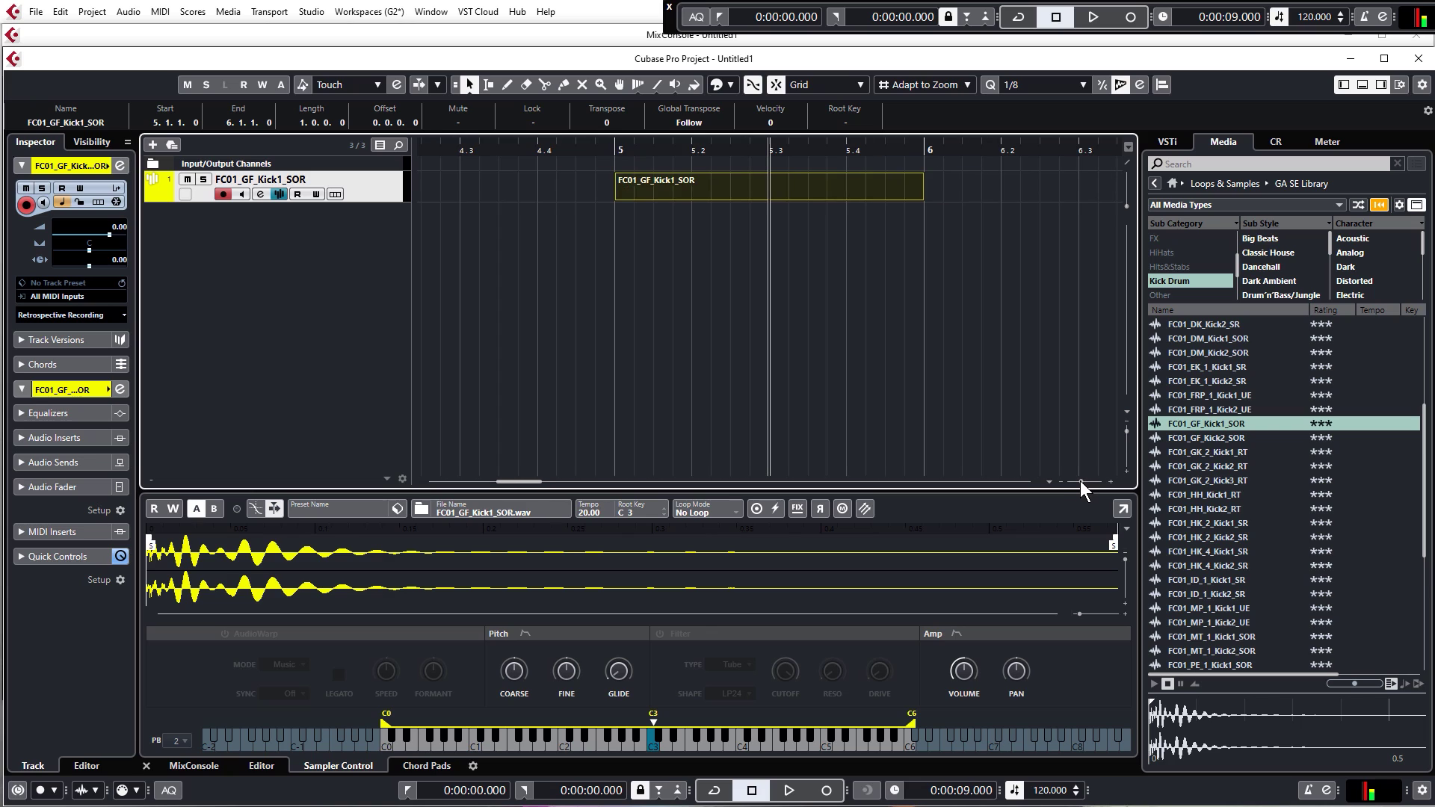
left_click(941, 347)
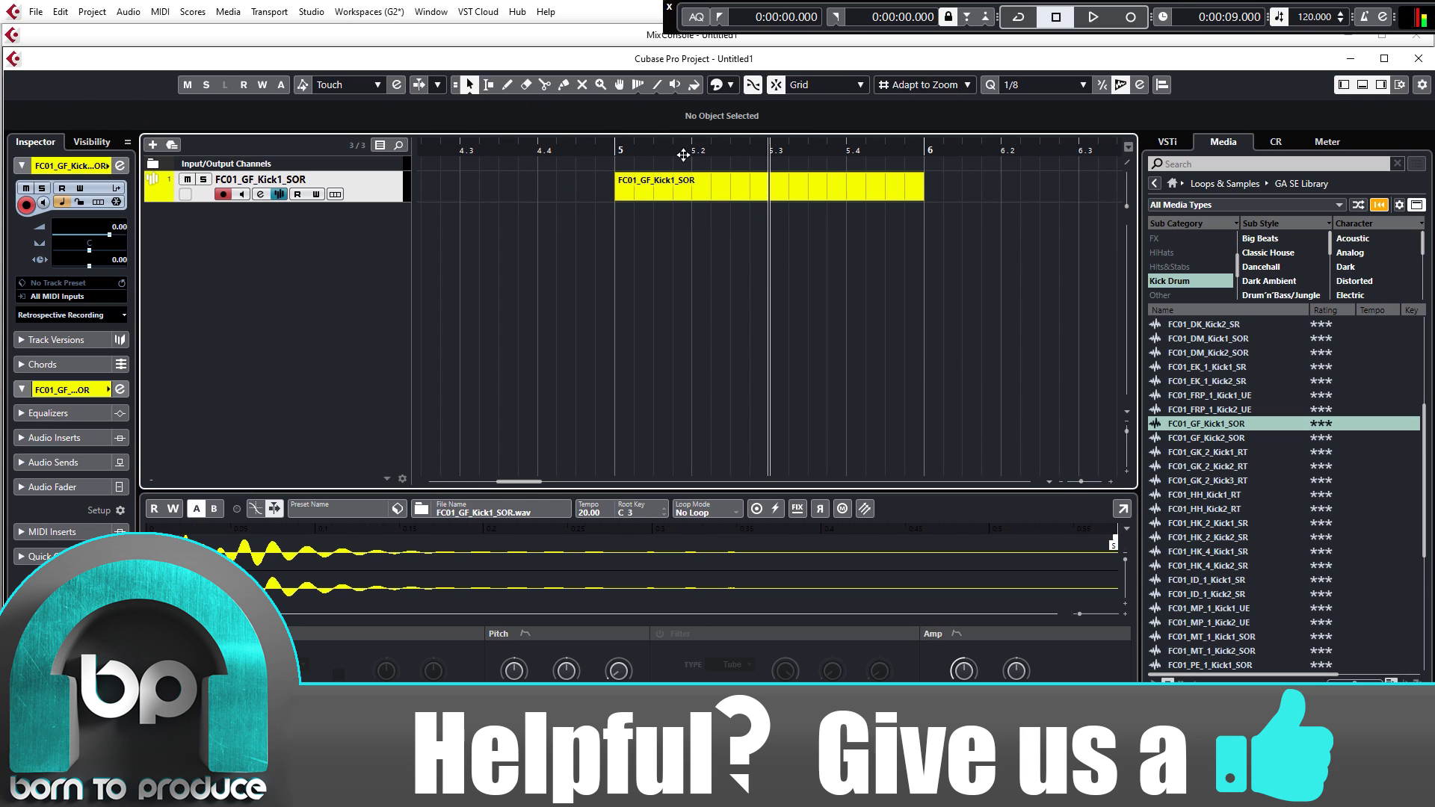
Play the kick event briefly from bar 5
left_click(618, 148)
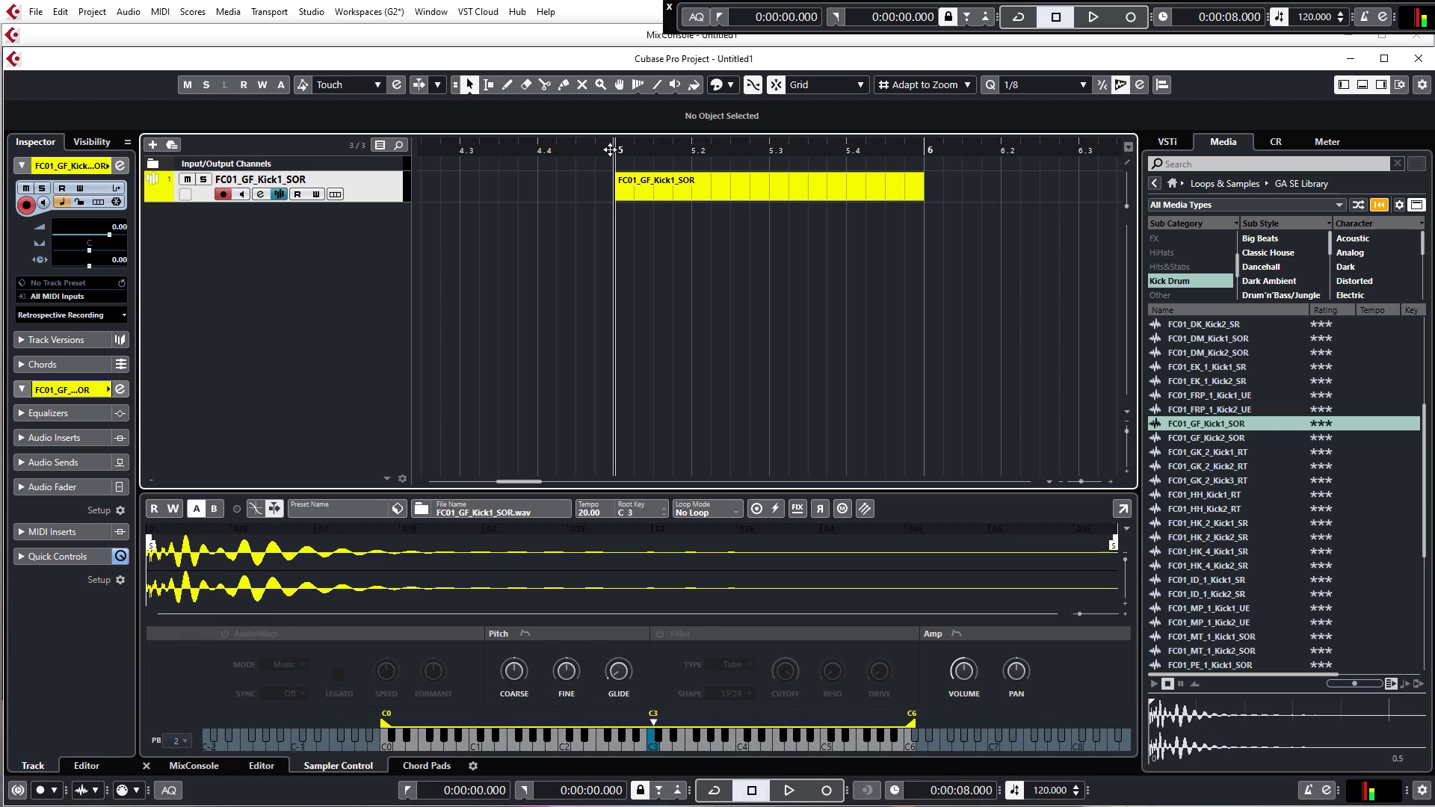
key("space")
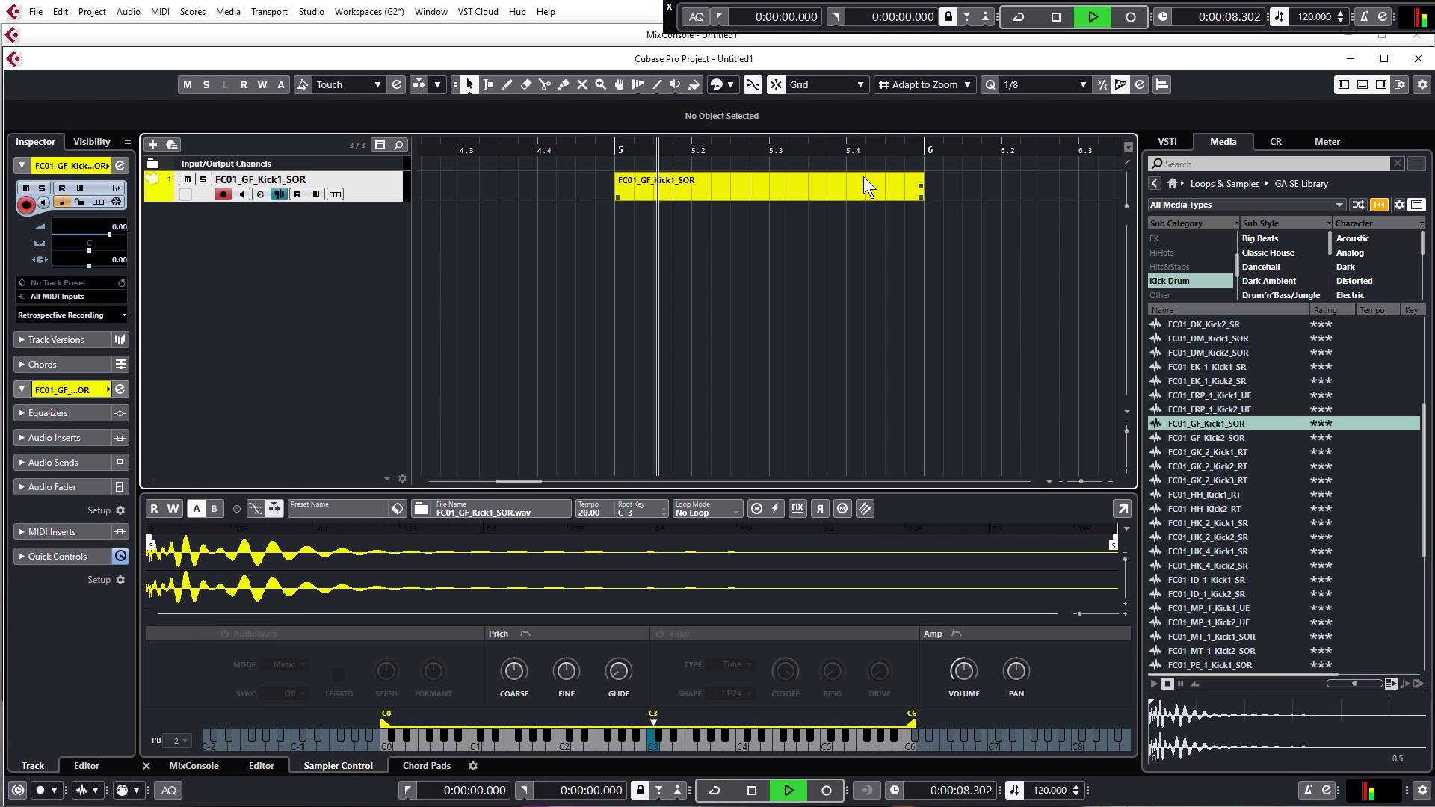
key("space")
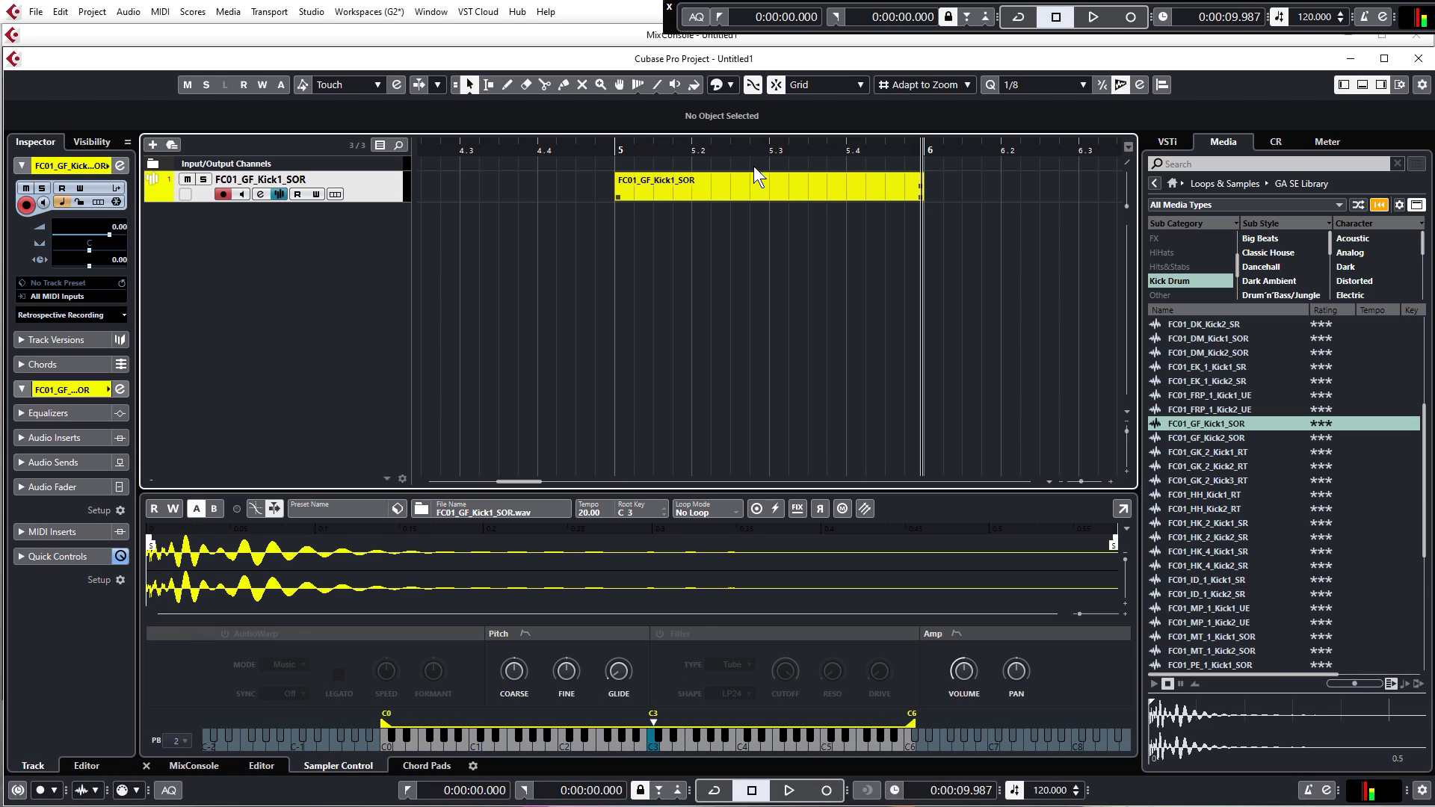
Open the kick part in the Key Editor and drag the lower zone much taller
left_click(650, 191)
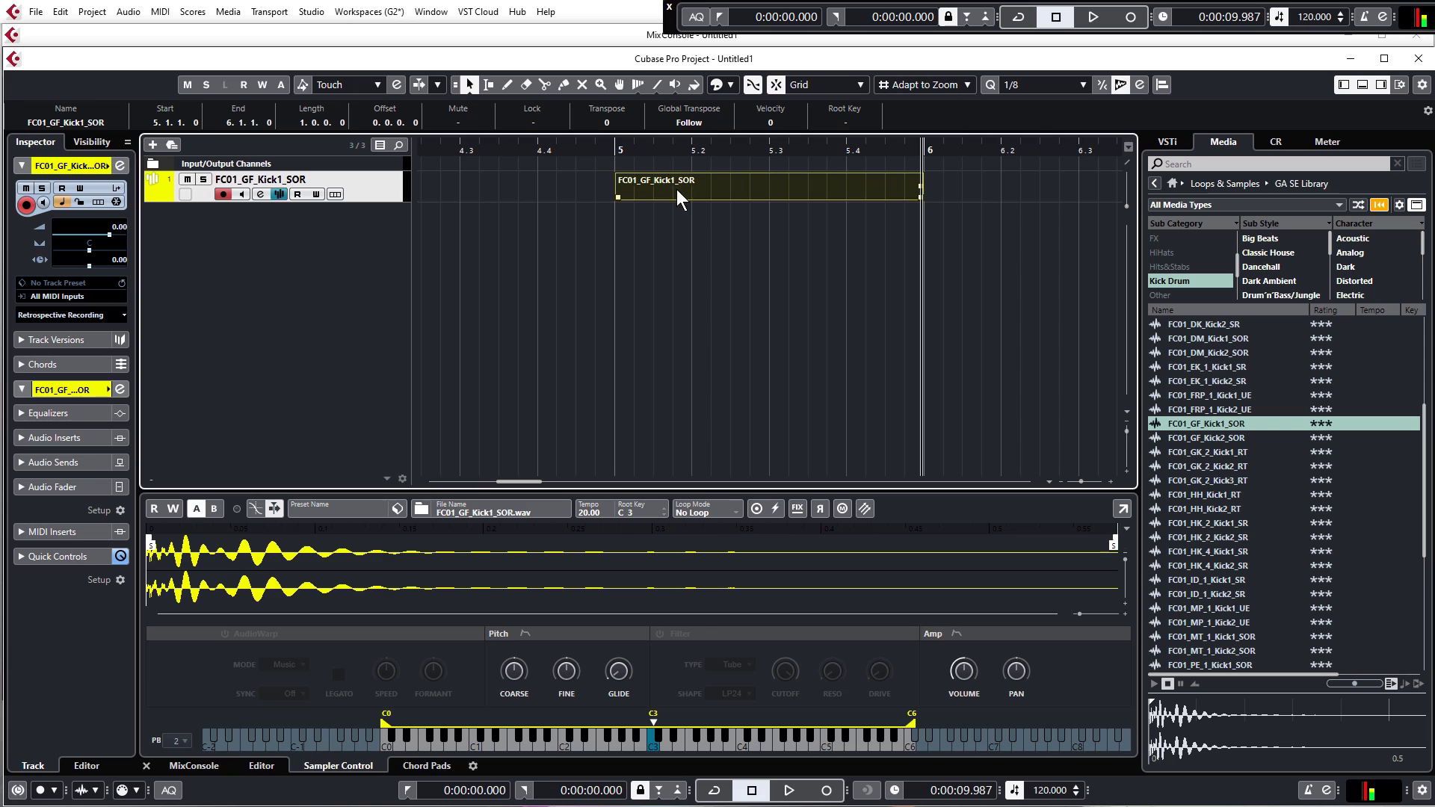
double_click(698, 184)
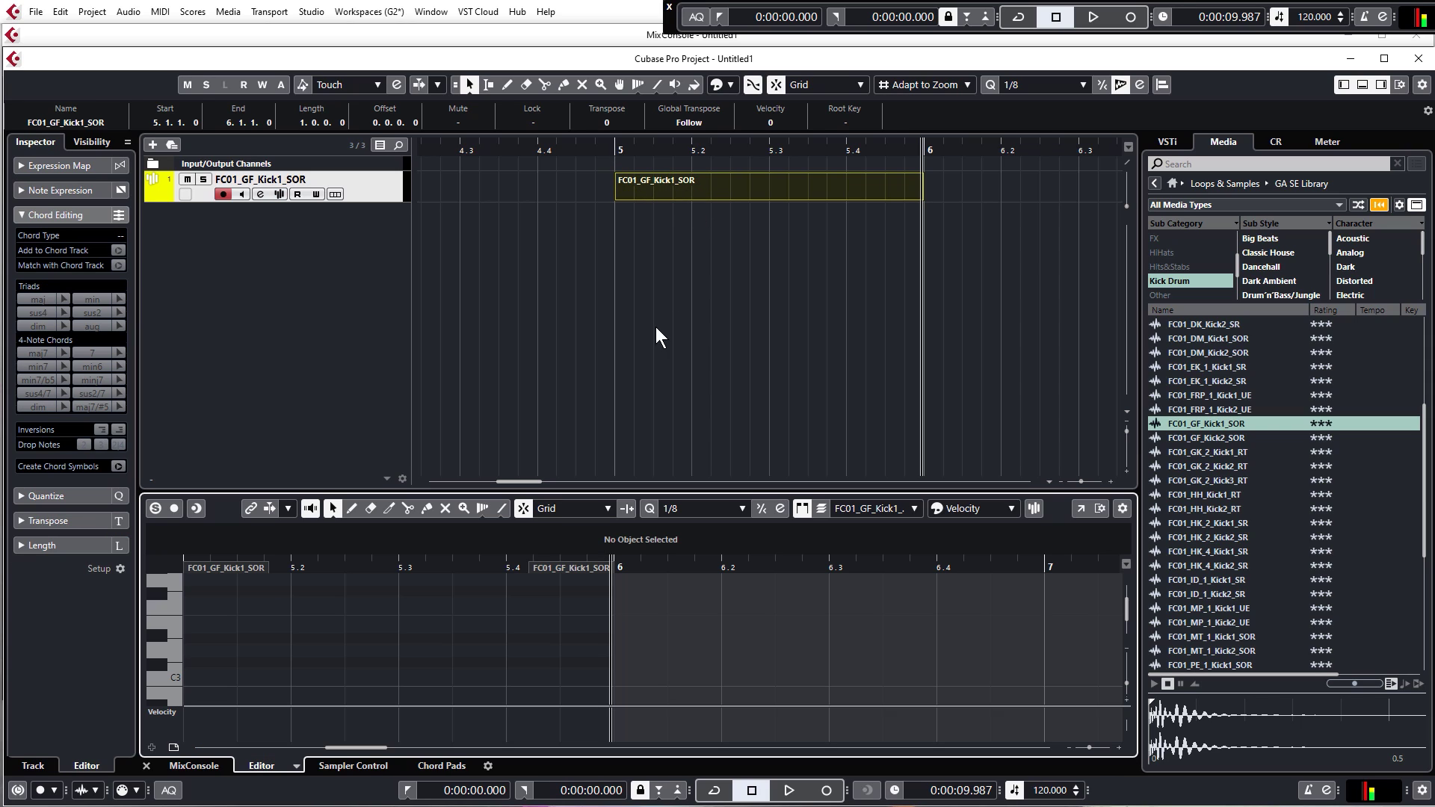
left_click_drag(575, 491, 586, 296)
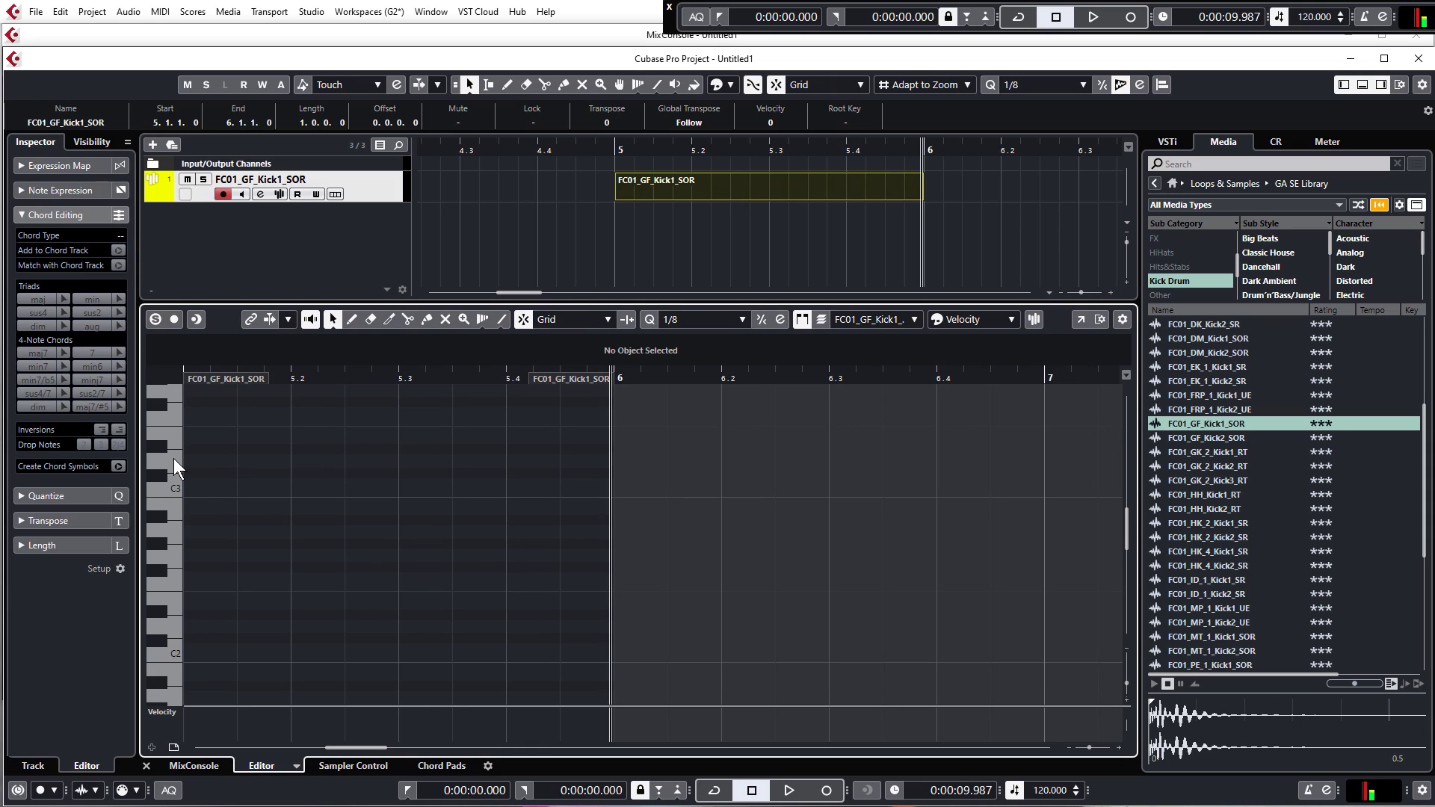
Audition the note below C3 and pull the kick track's Inspector volume down to -8.31
left_click(175, 512)
left_click(378, 191)
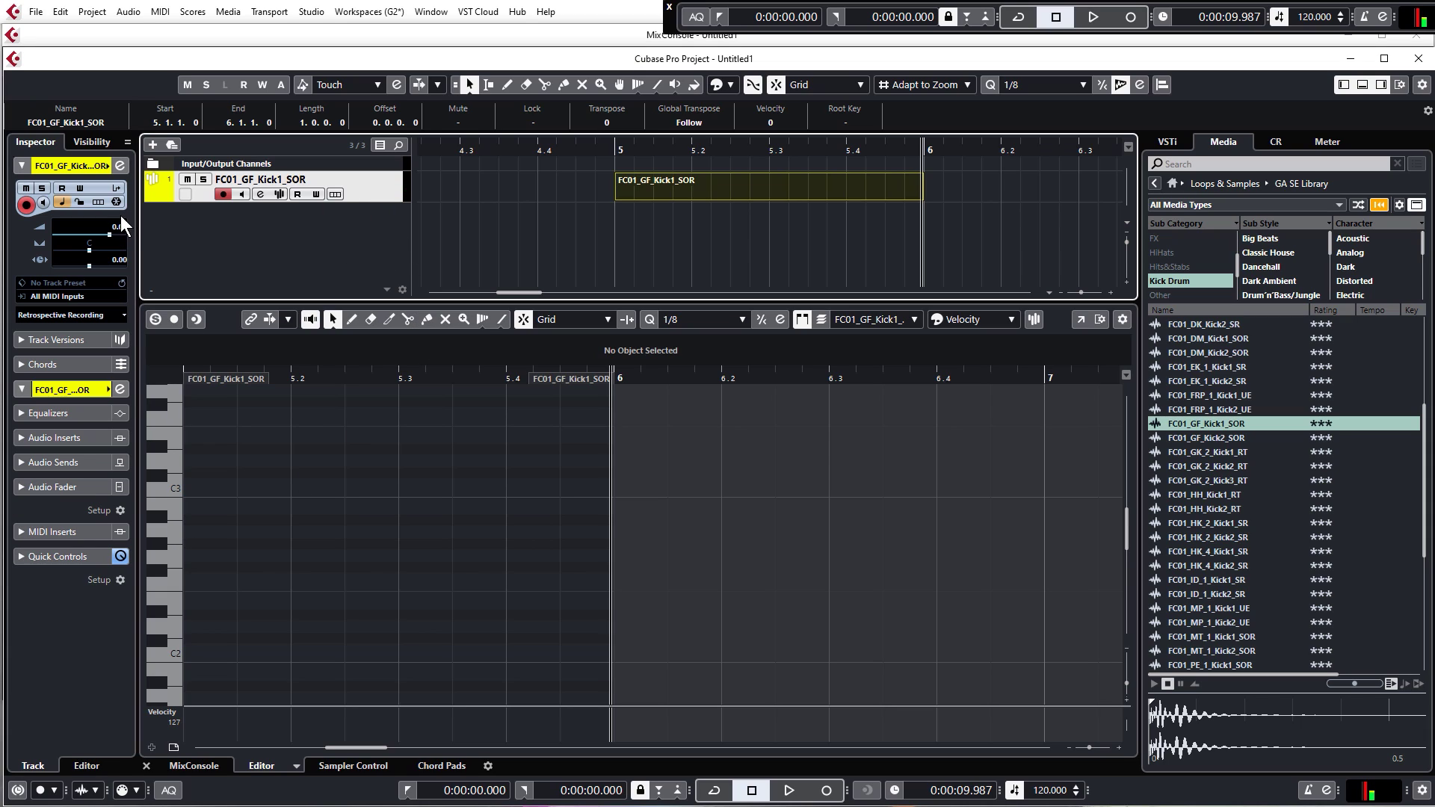
left_click(110, 235)
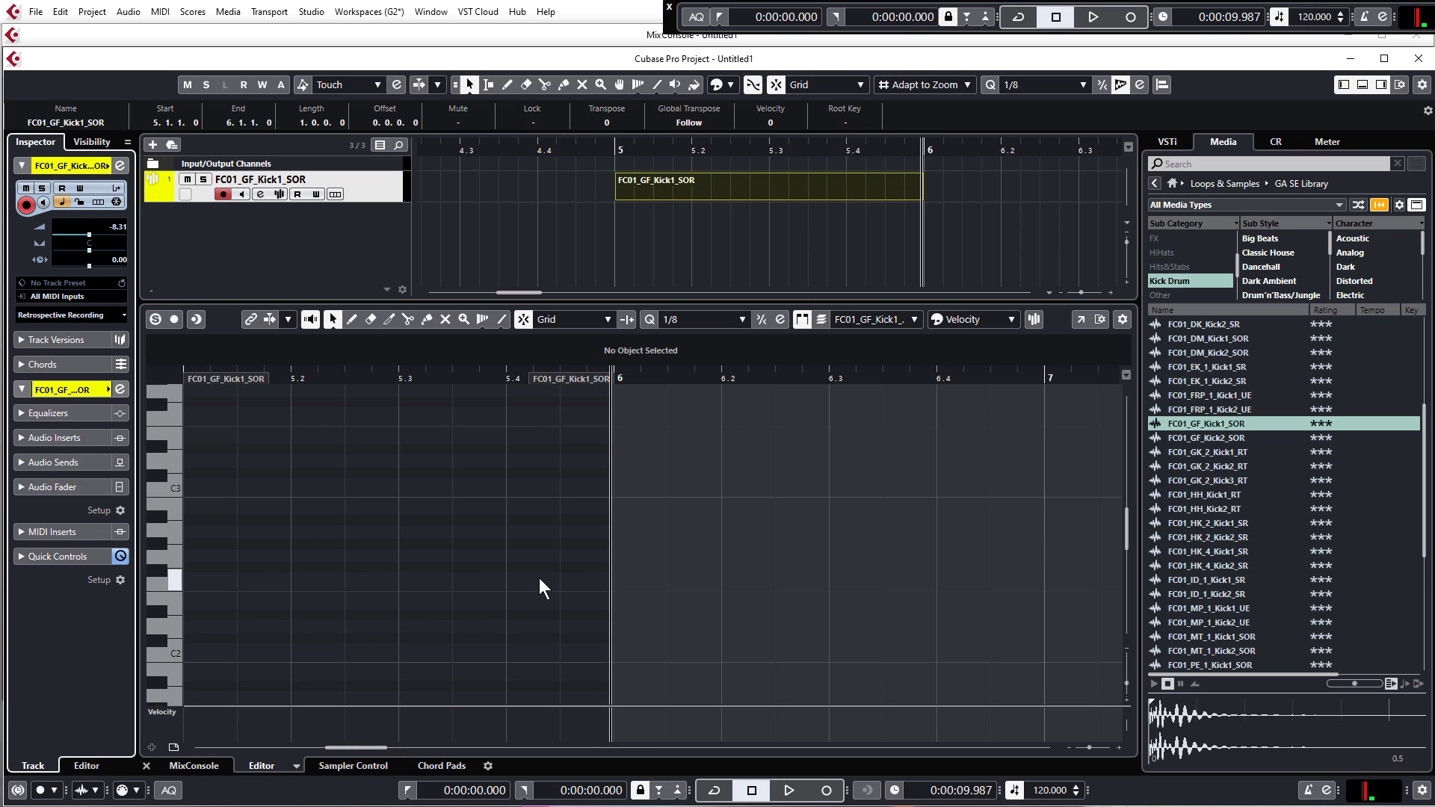
Audition the kick at C3 and switch the lower zone to Sampler Control
left_click_drag(365, 746, 355, 748)
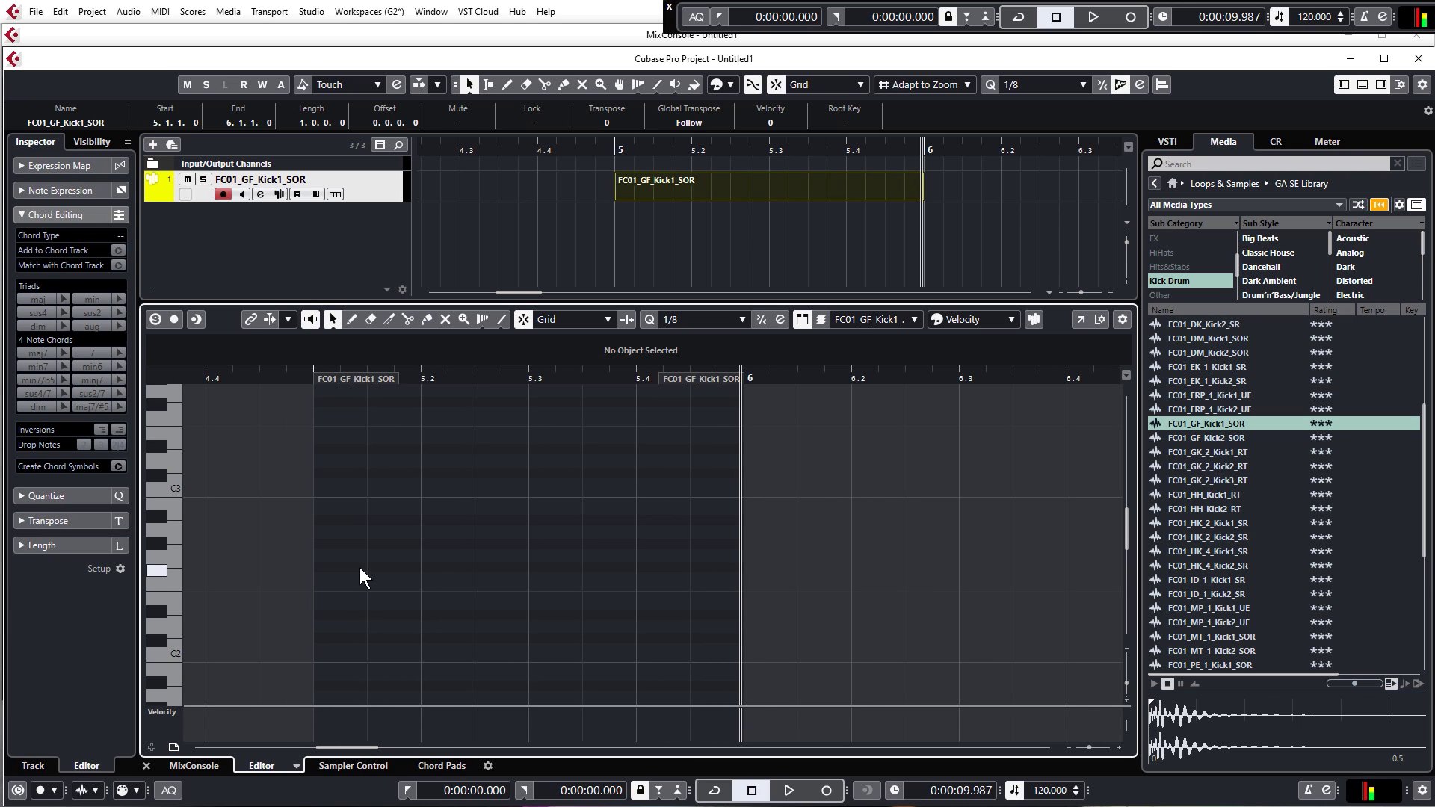
left_click(172, 486)
left_click(344, 765)
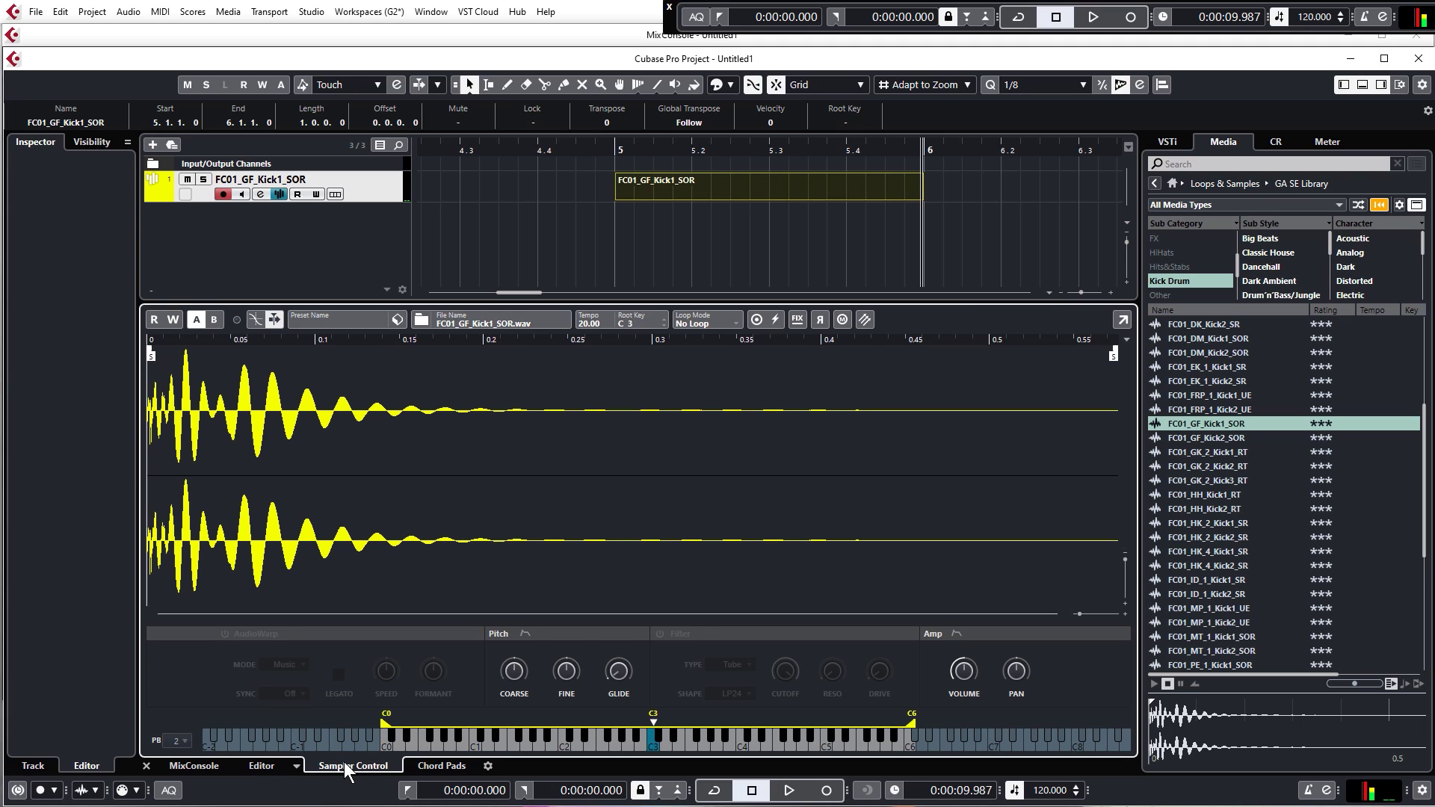
Play the kick sample at C3, then at lower and higher pitches on the sampler keyboard
left_click(652, 745)
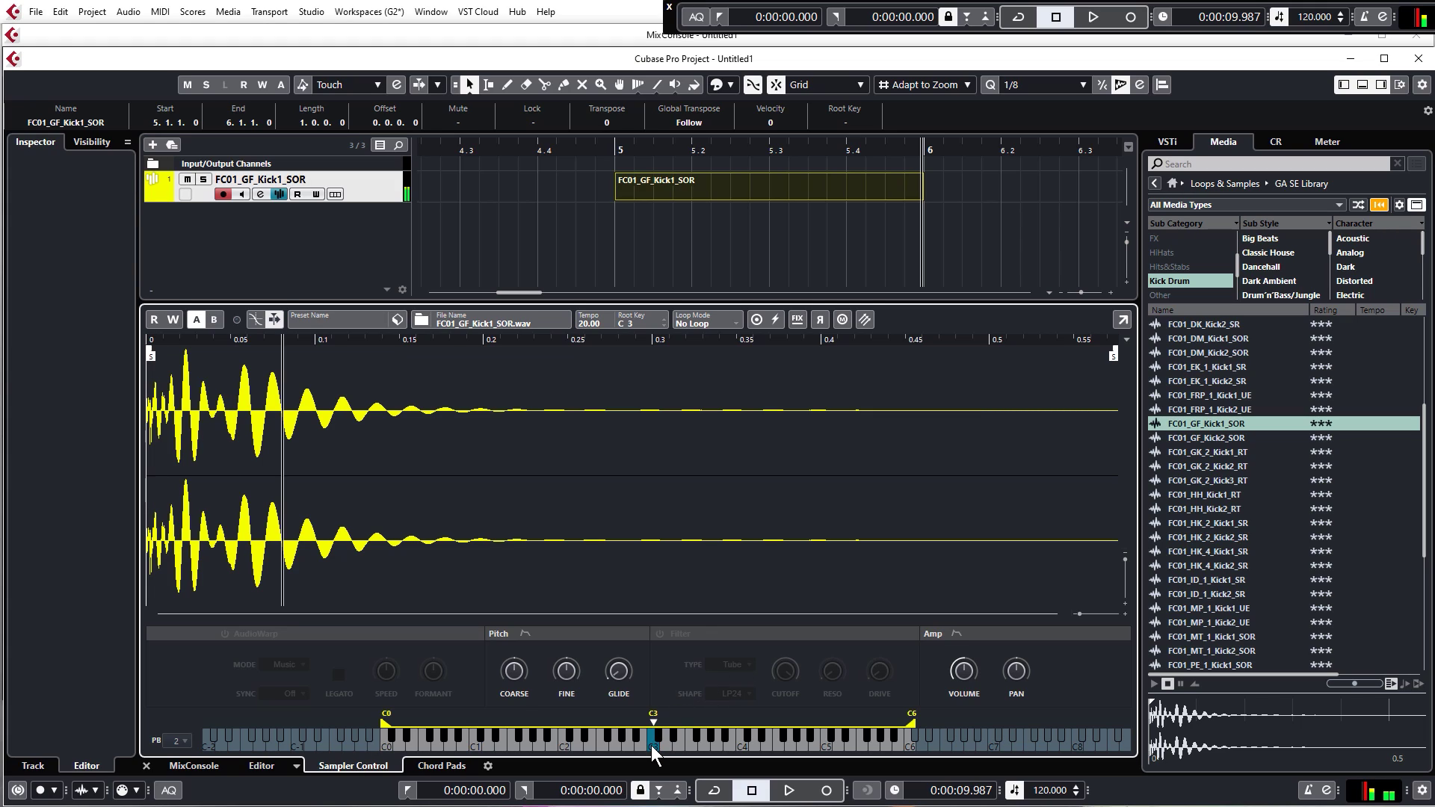
left_click(652, 745)
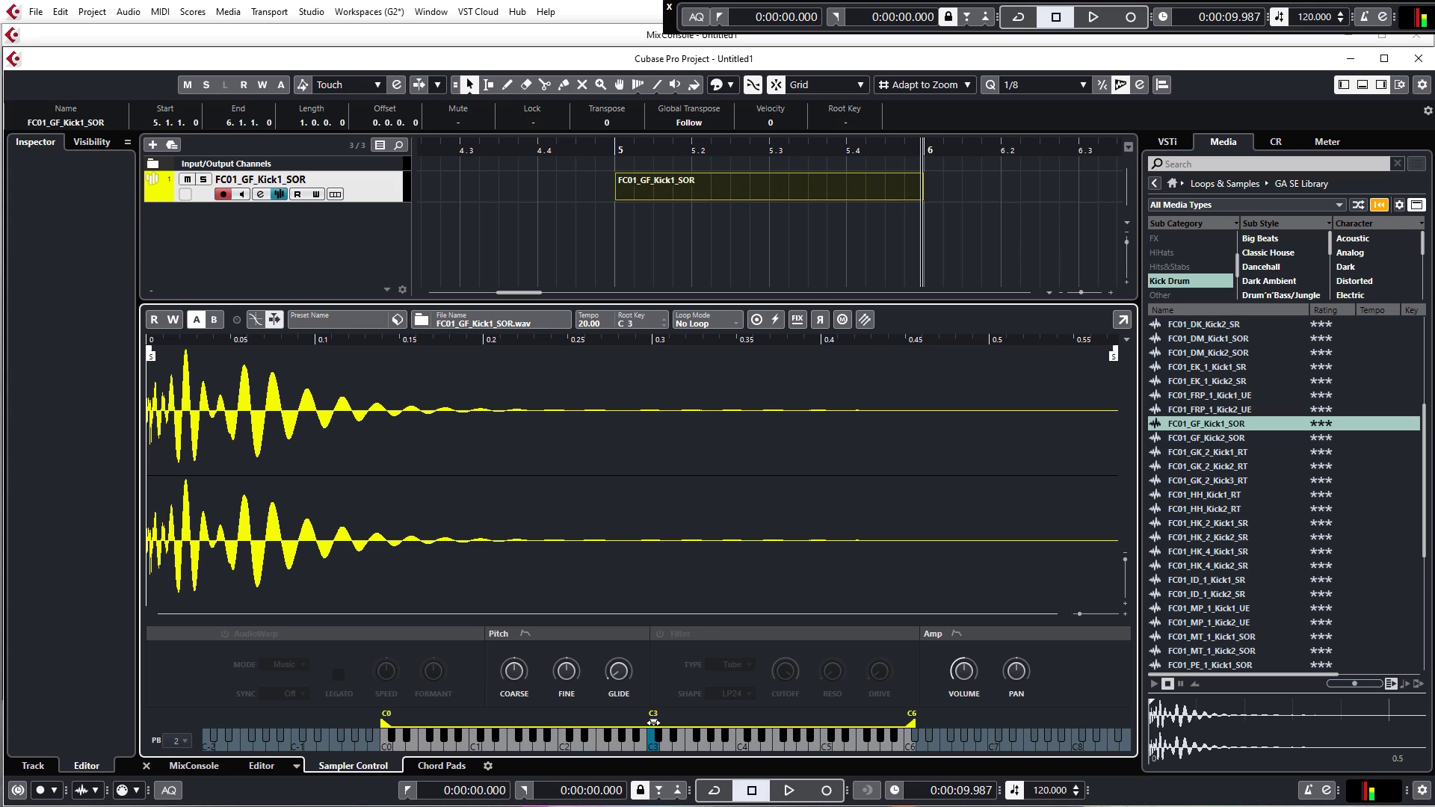
left_click(651, 746)
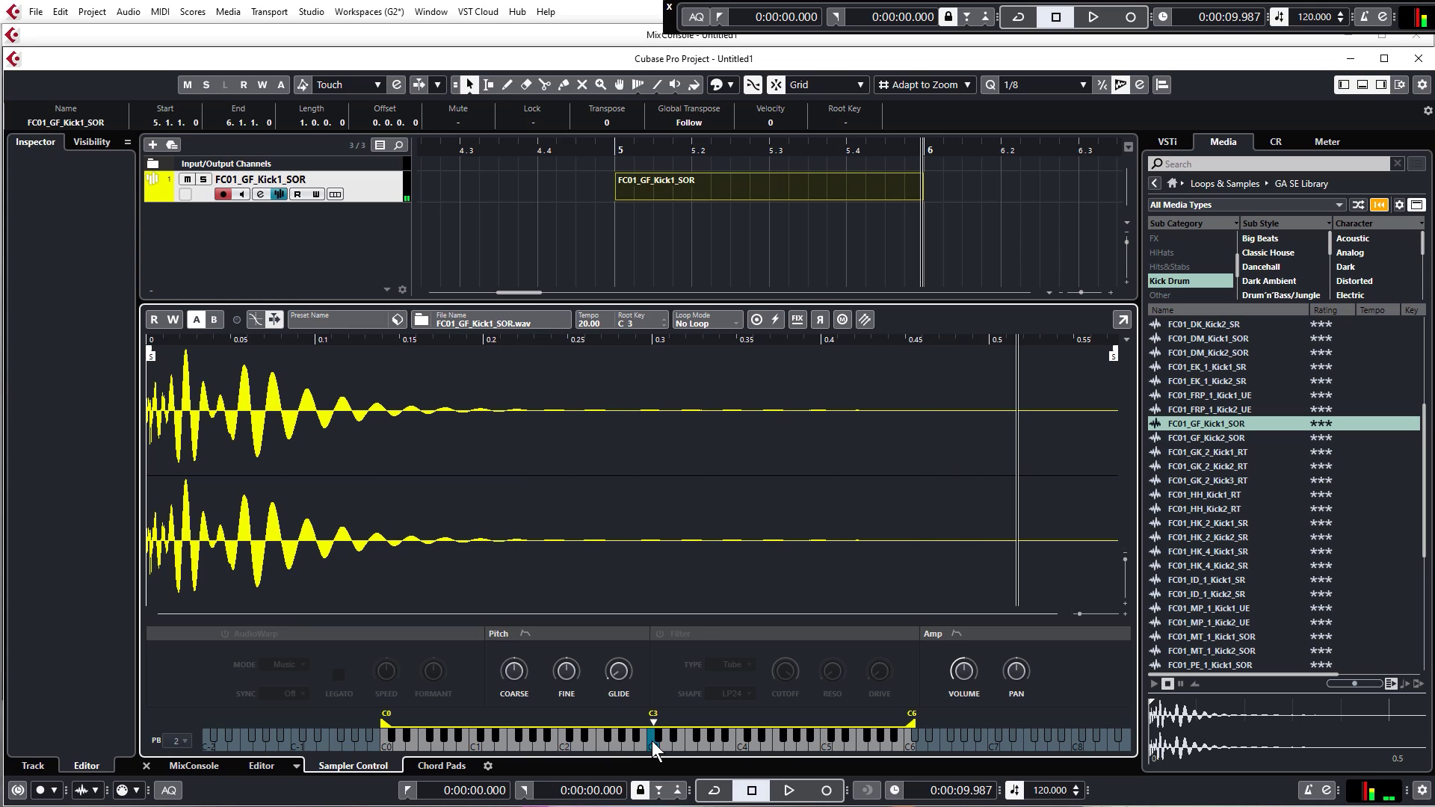
left_click(585, 746)
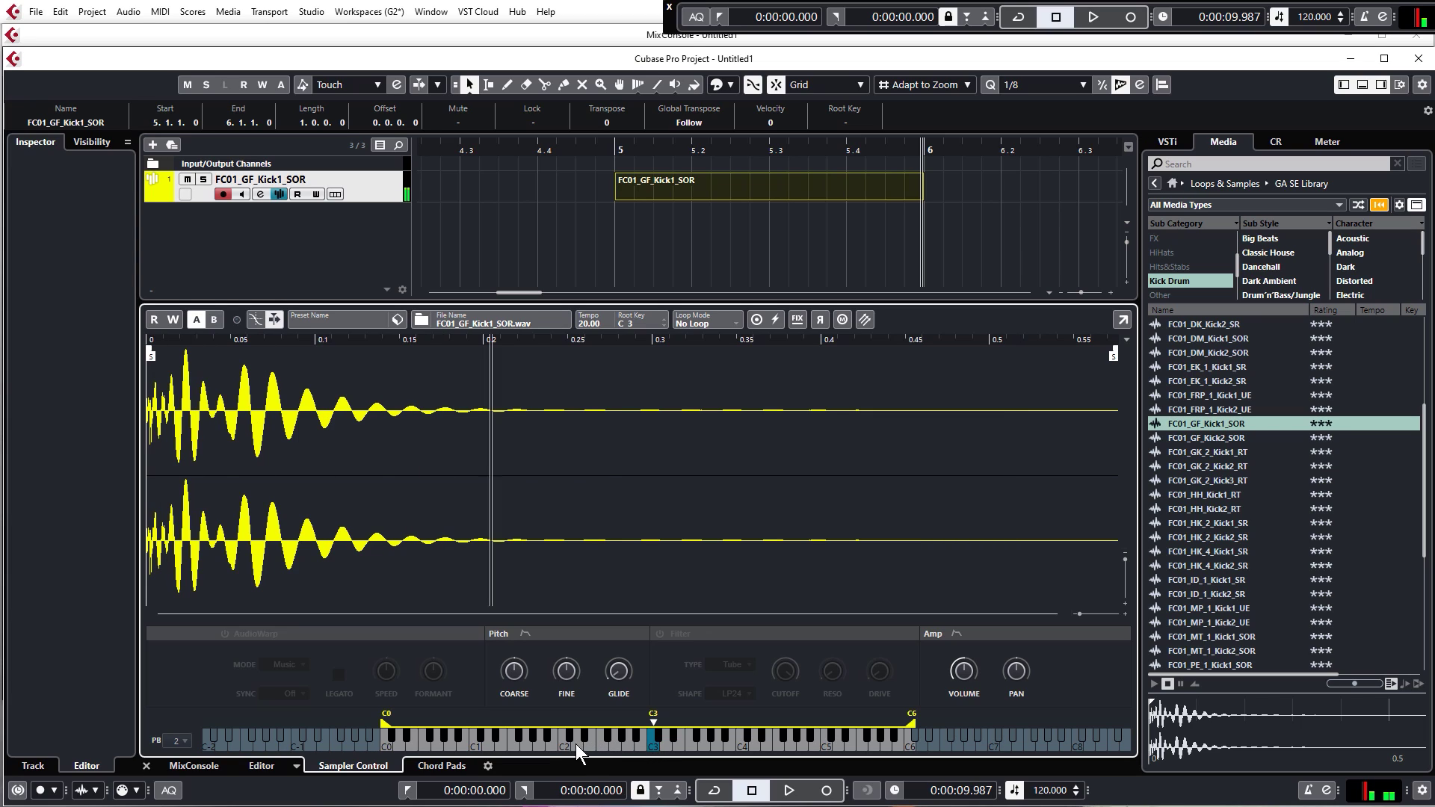
left_click(554, 743)
left_click(867, 746)
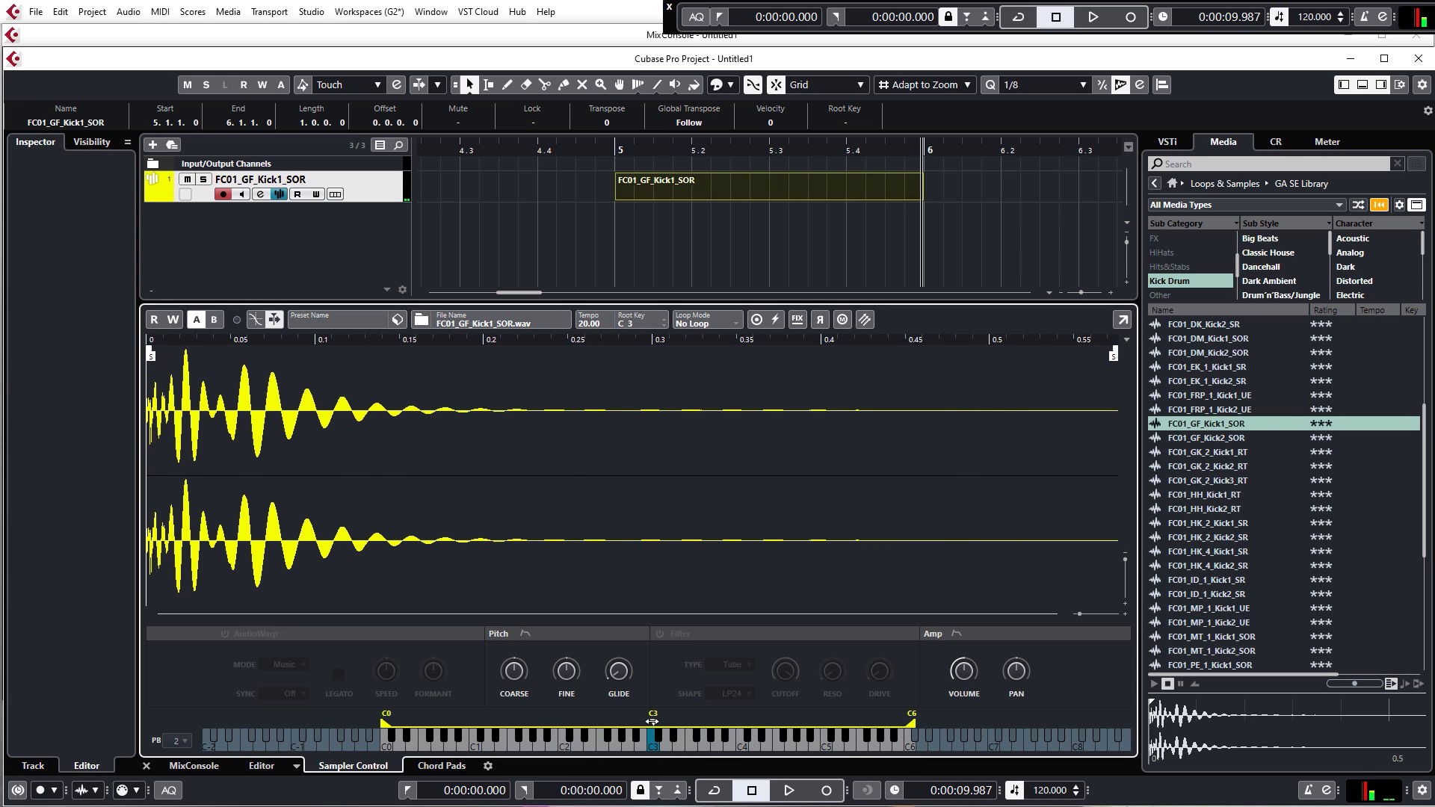
Move the sample's root key down to G2, then back to C3
mouse_move(653, 719)
left_mouse_down()
mouse_move(614, 719)
mouse_move(652, 721)
left_mouse_up()
left_click_drag(656, 720, 615, 719)
left_click_drag(615, 722, 654, 719)
Return to the Key Editor and set the quantize grid to 1/16
left_click(259, 765)
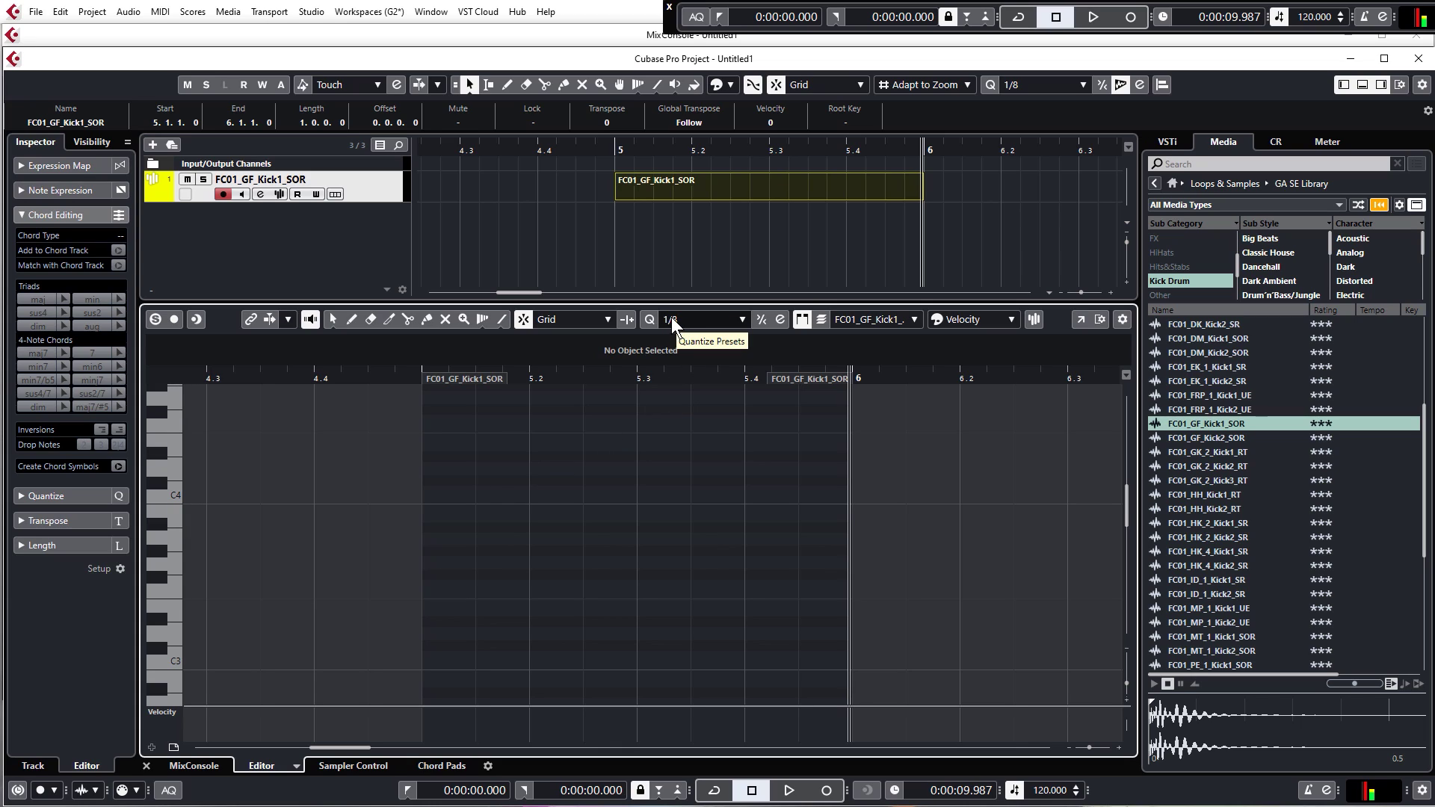
left_click(736, 317)
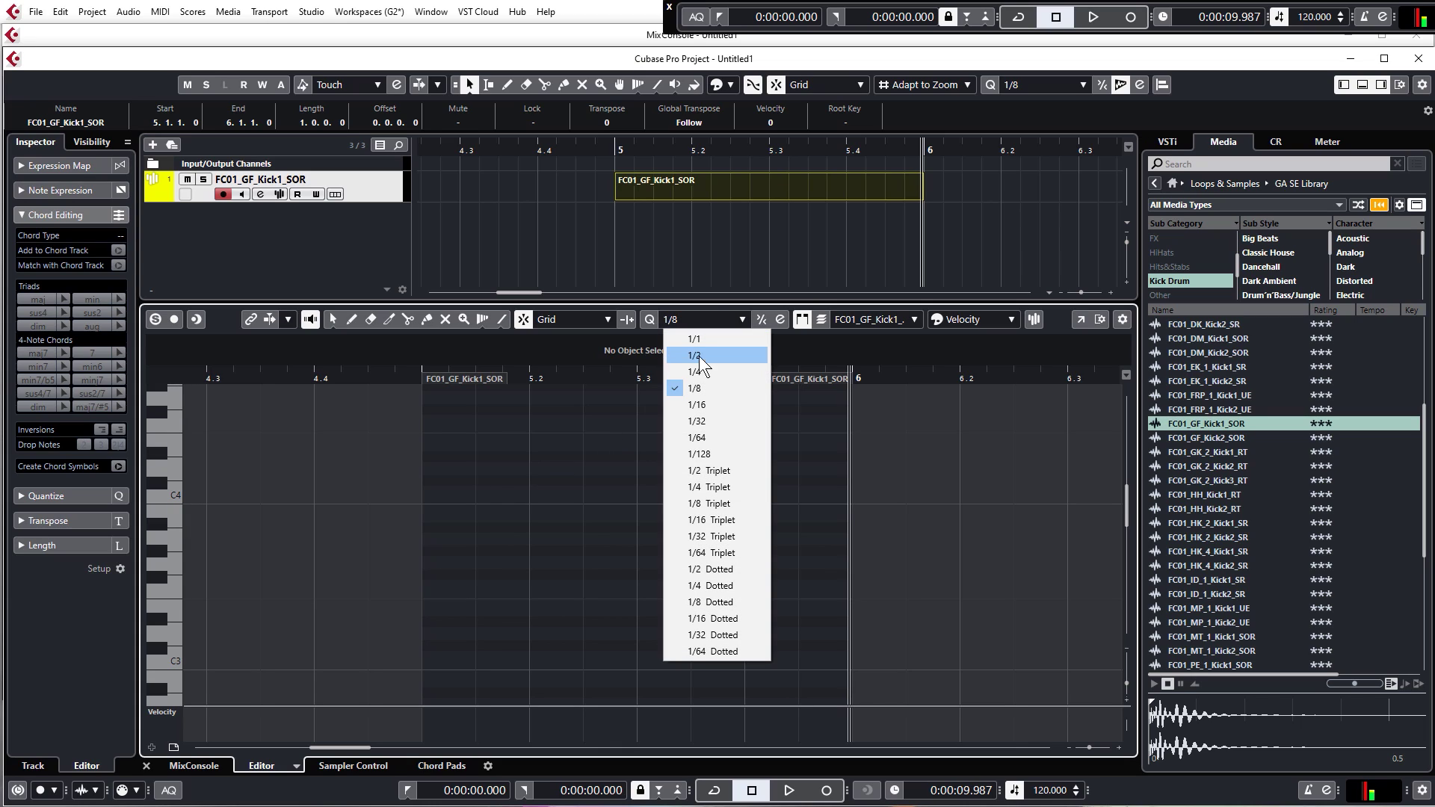
left_click(698, 404)
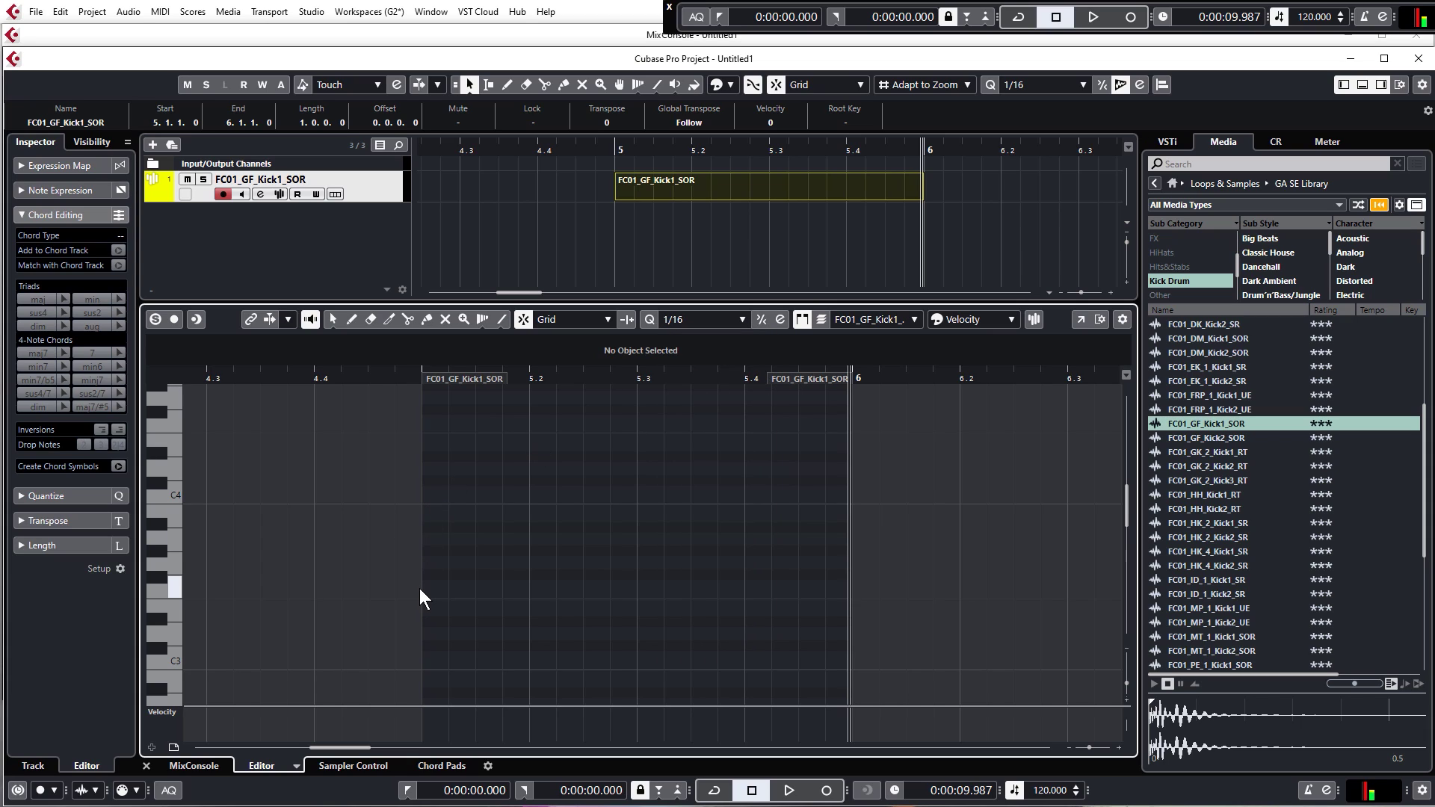
Draw C3 kick notes on each beat of bar 5 and play the pattern
scroll(427, 593, "down", 3)
left_click(176, 532)
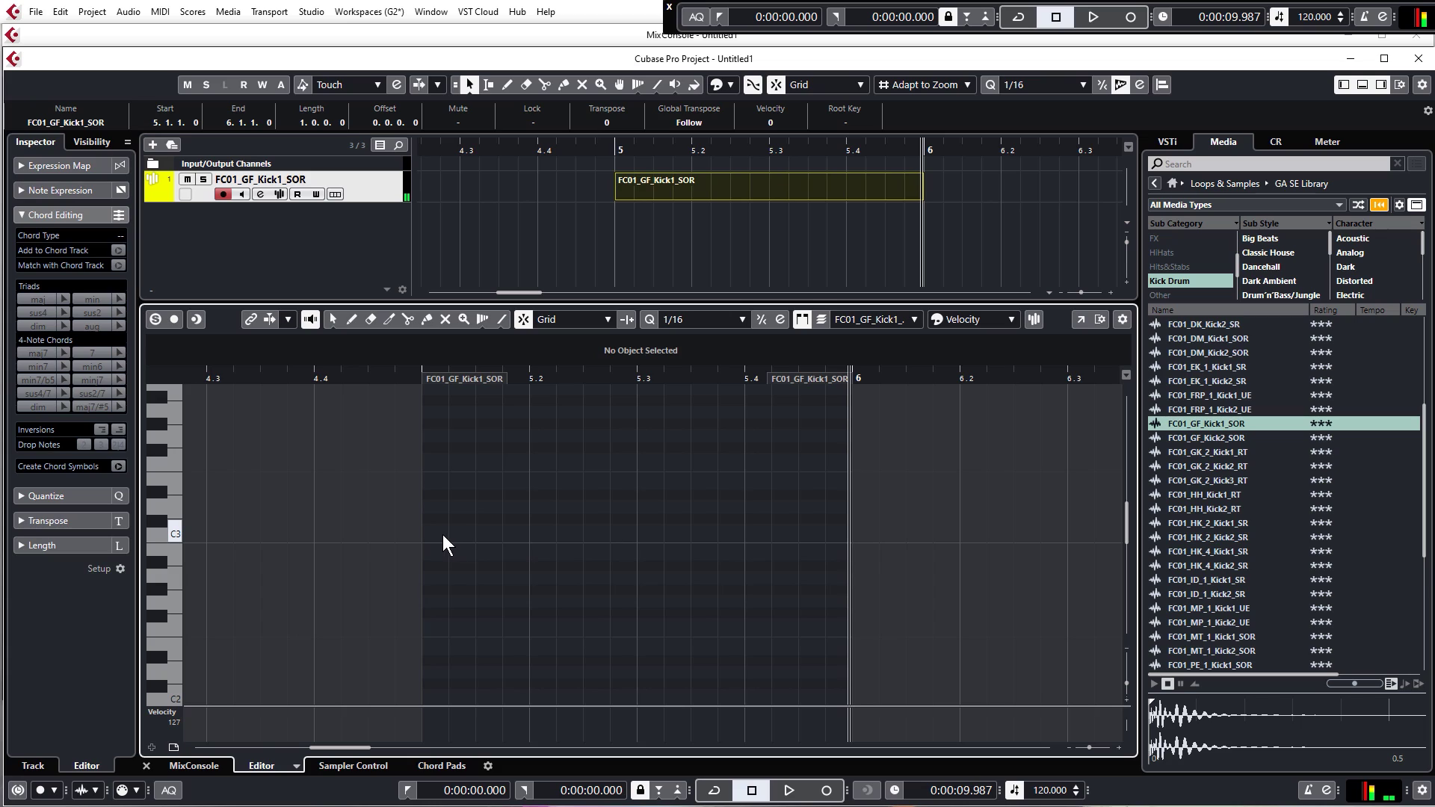
left_click_drag(433, 532, 798, 531)
left_click(761, 174)
key("alt+space")
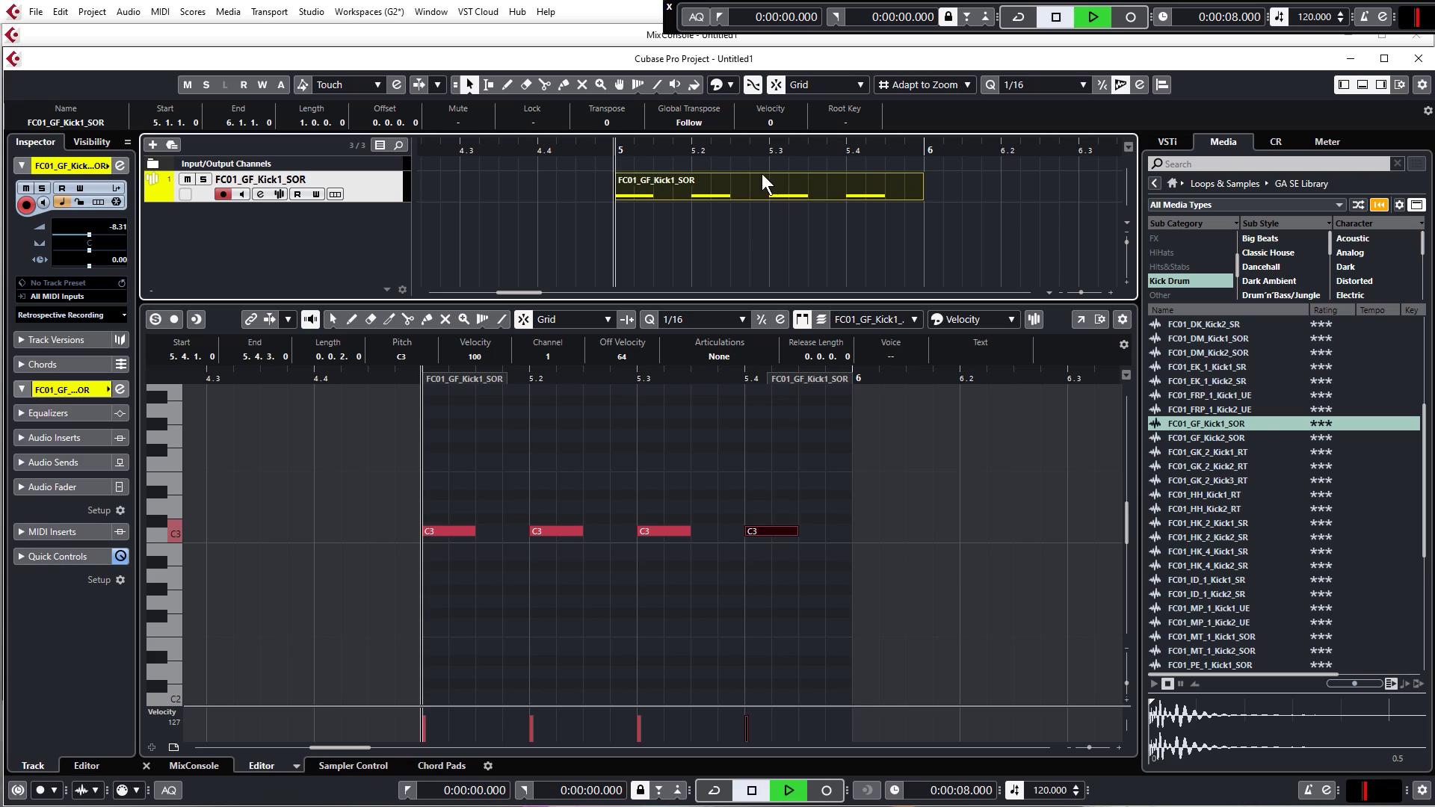
key("space")
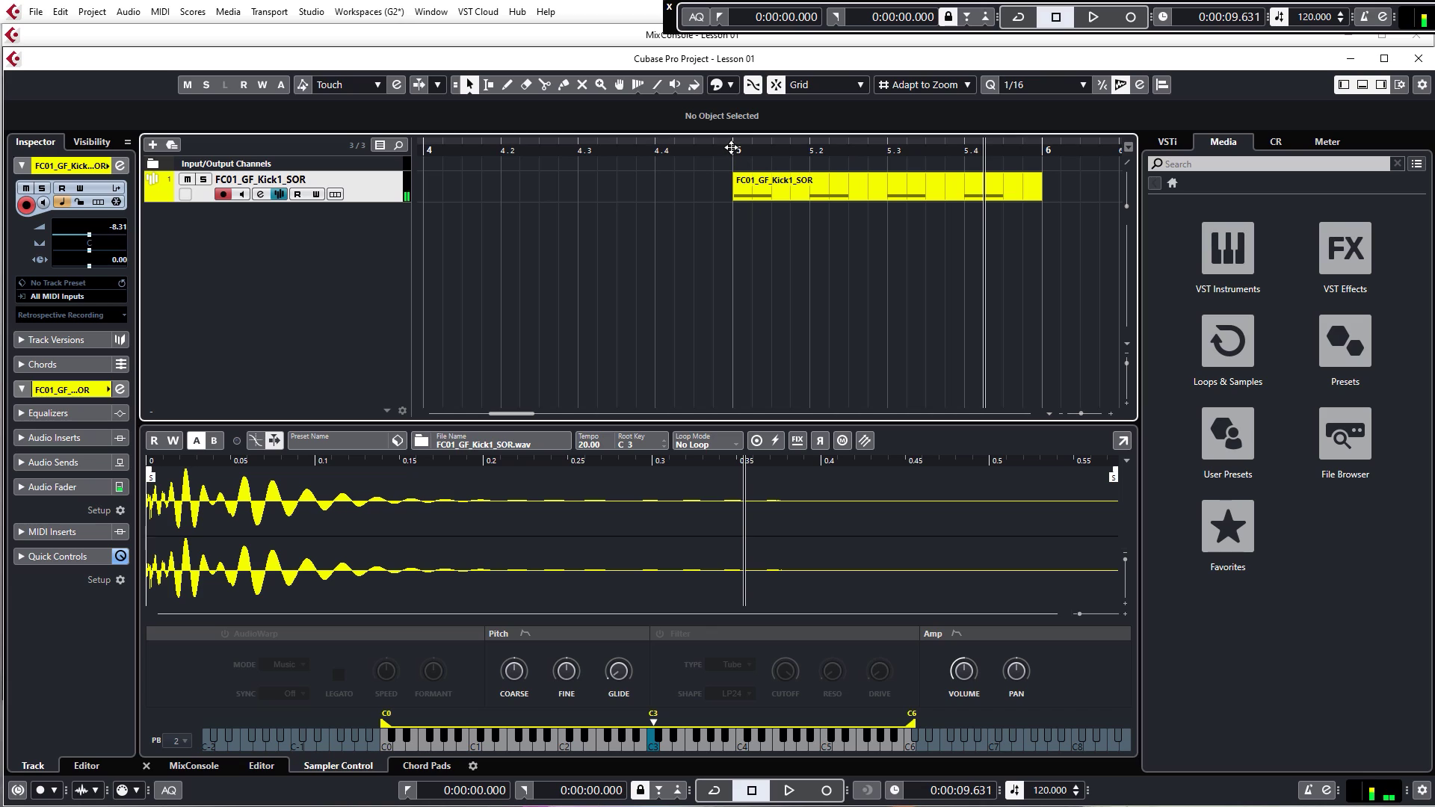
Change the project tempo from 120 to 134 BPM
left_click(733, 149)
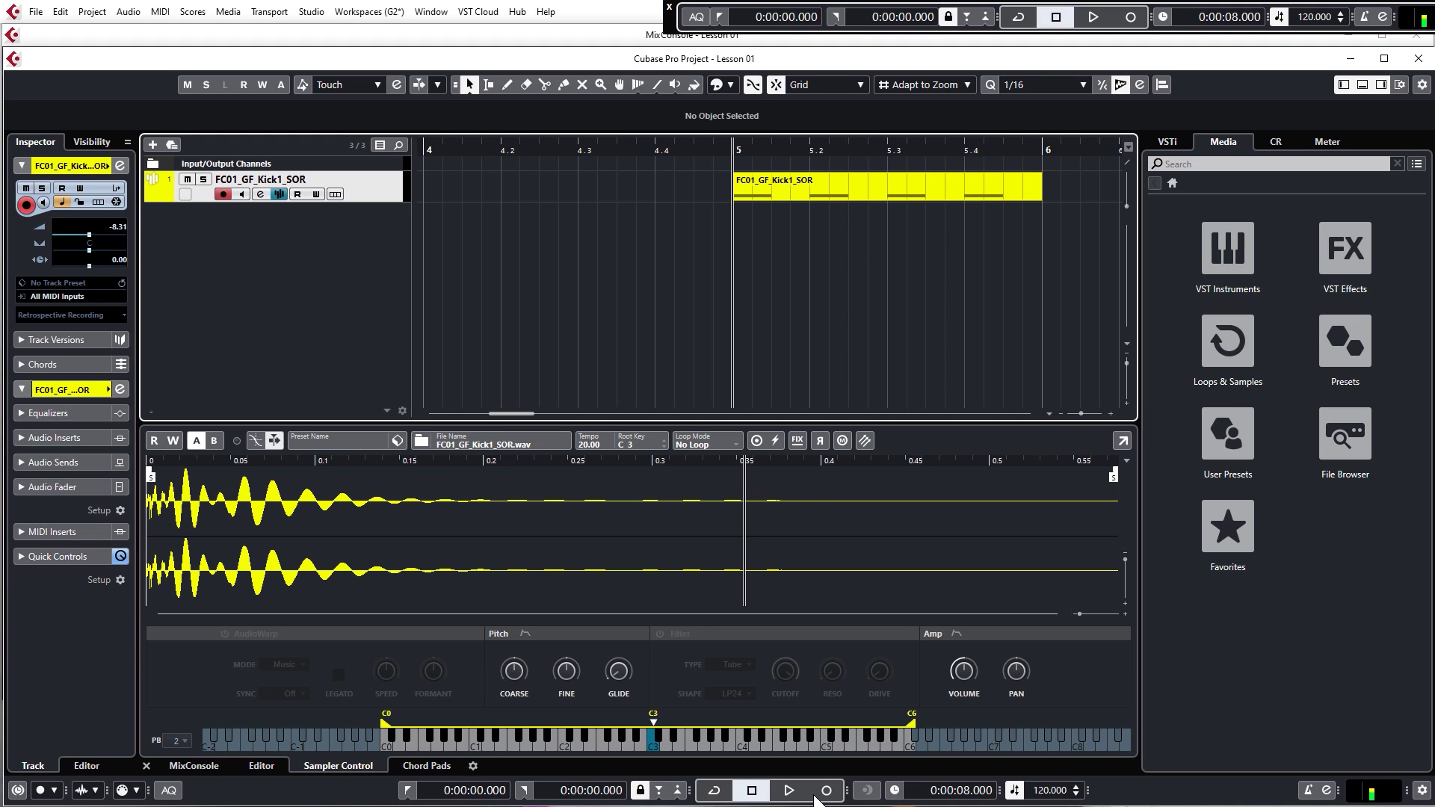
double_click(1041, 790)
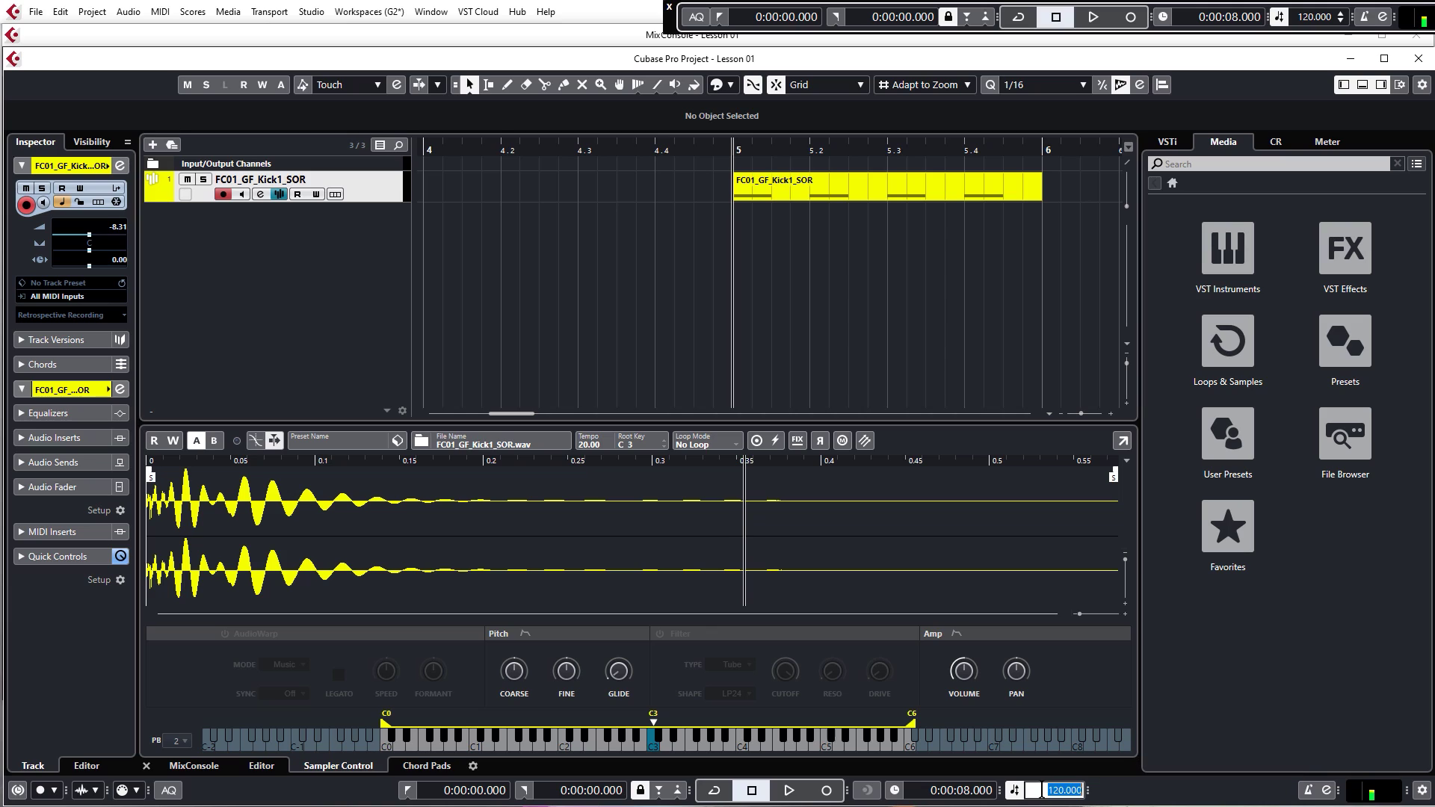
type("134")
key("Return")
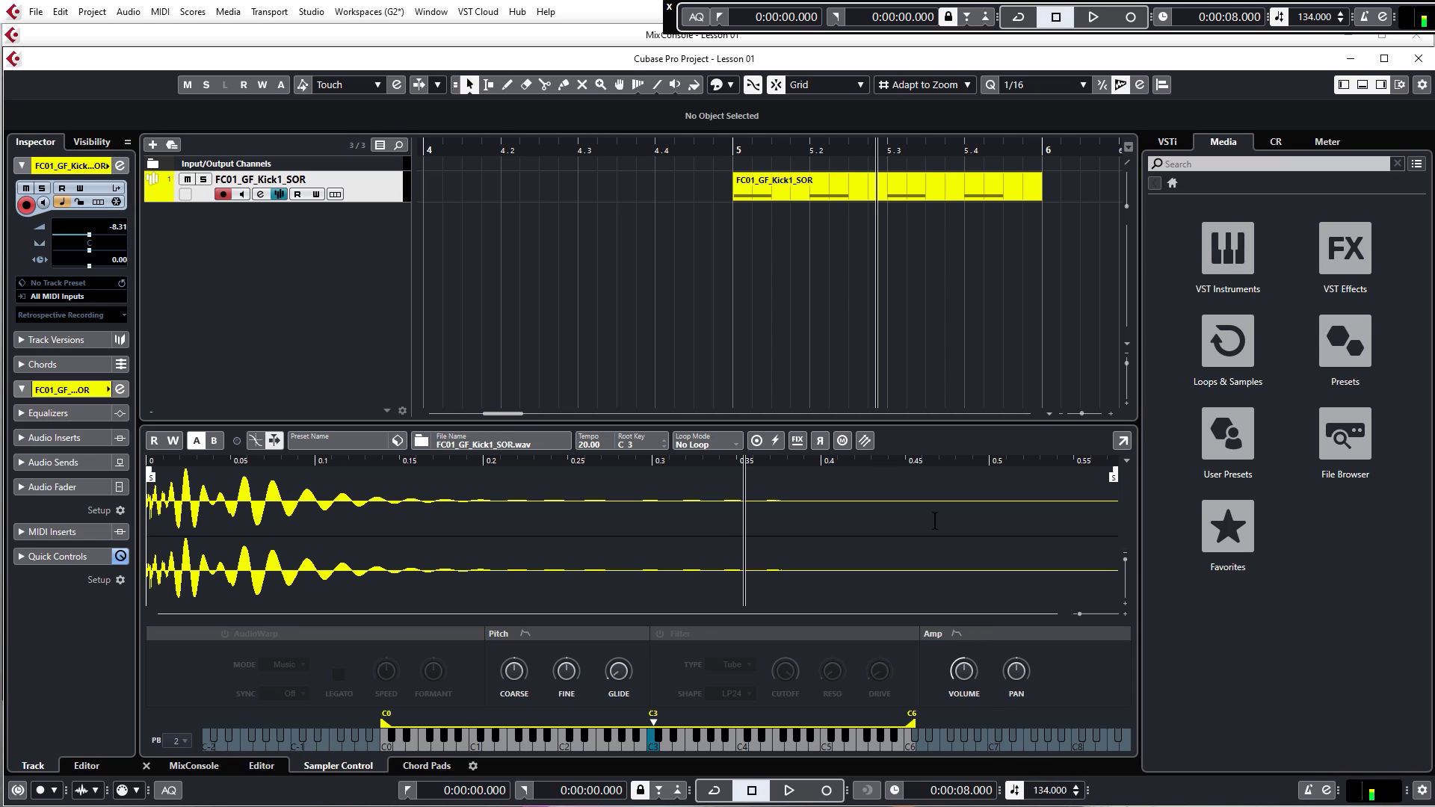
Play the kick pattern from bar 5 at the new tempo
left_click(731, 150)
key("space")
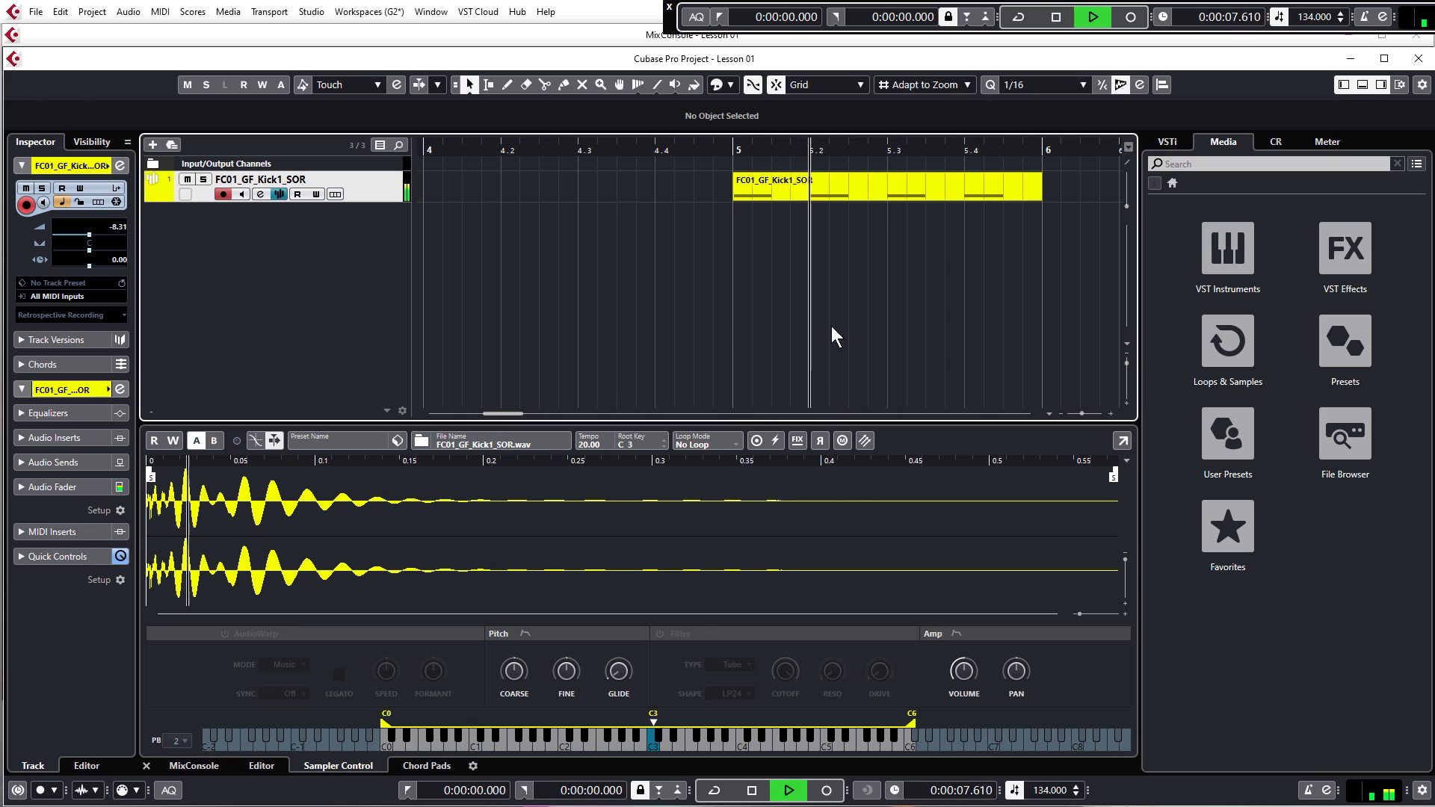
key("space")
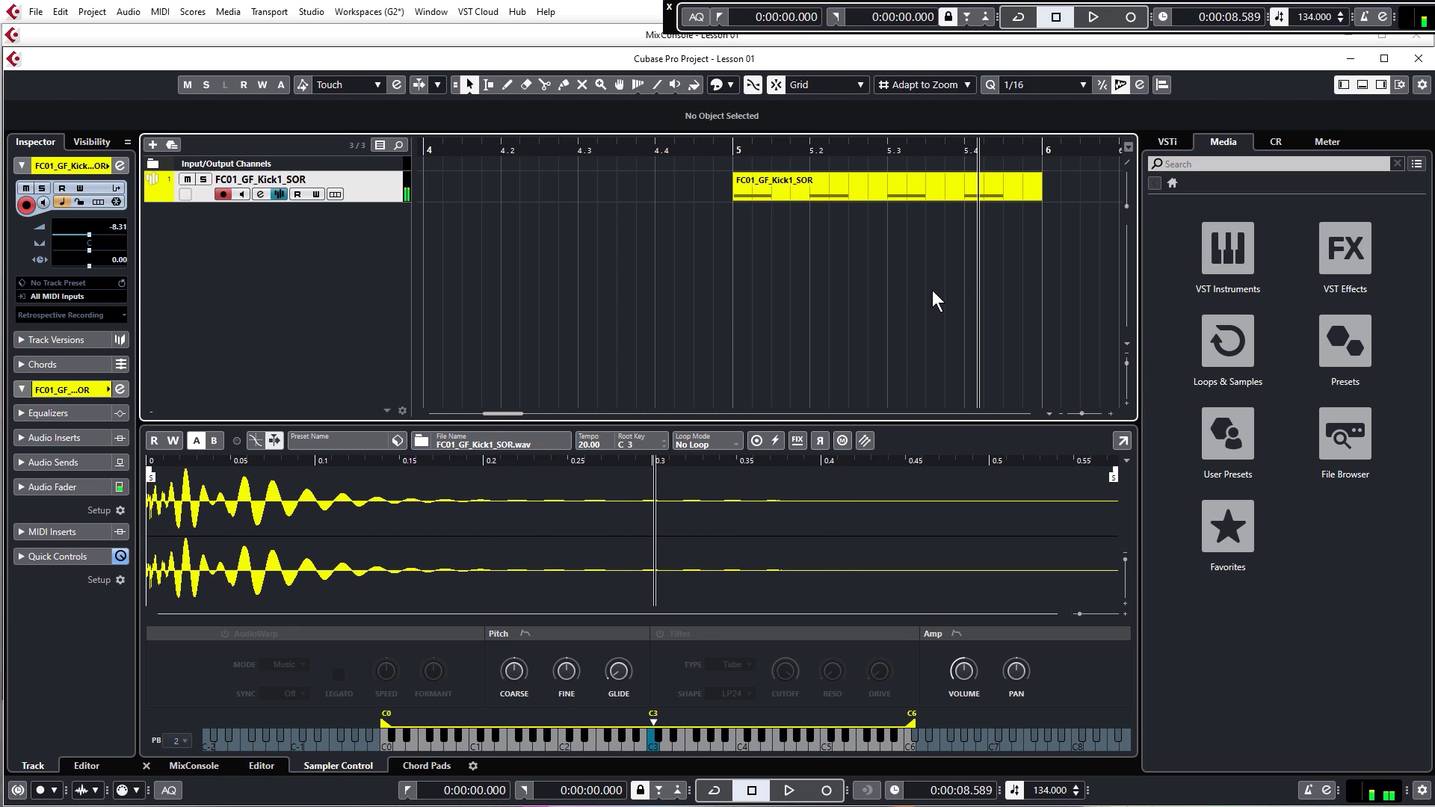
Drag the floating transport panel left, then toggle Transport Panel off and back on
left_click(672, 43)
left_click_drag(672, 44, 597, 30)
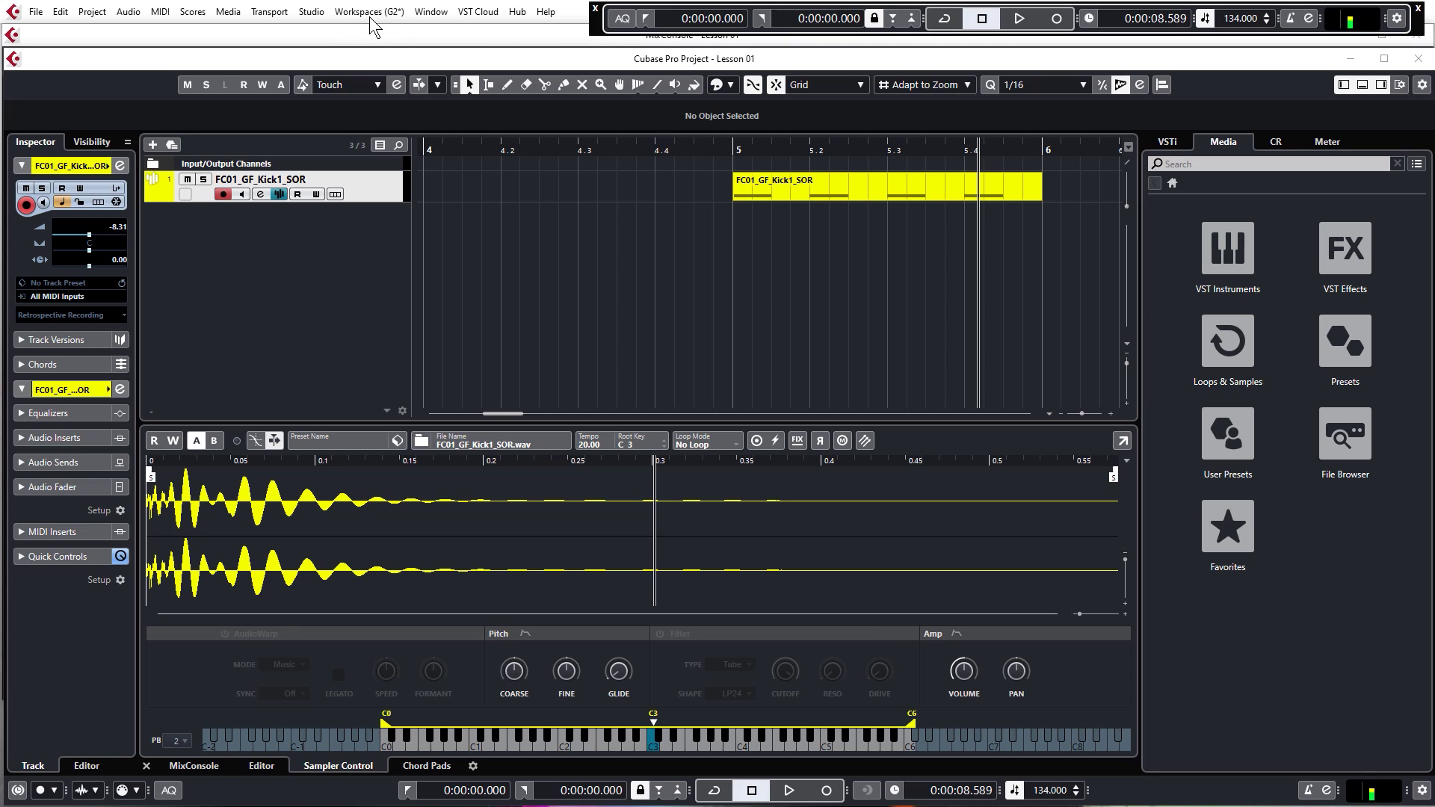
left_click(269, 14)
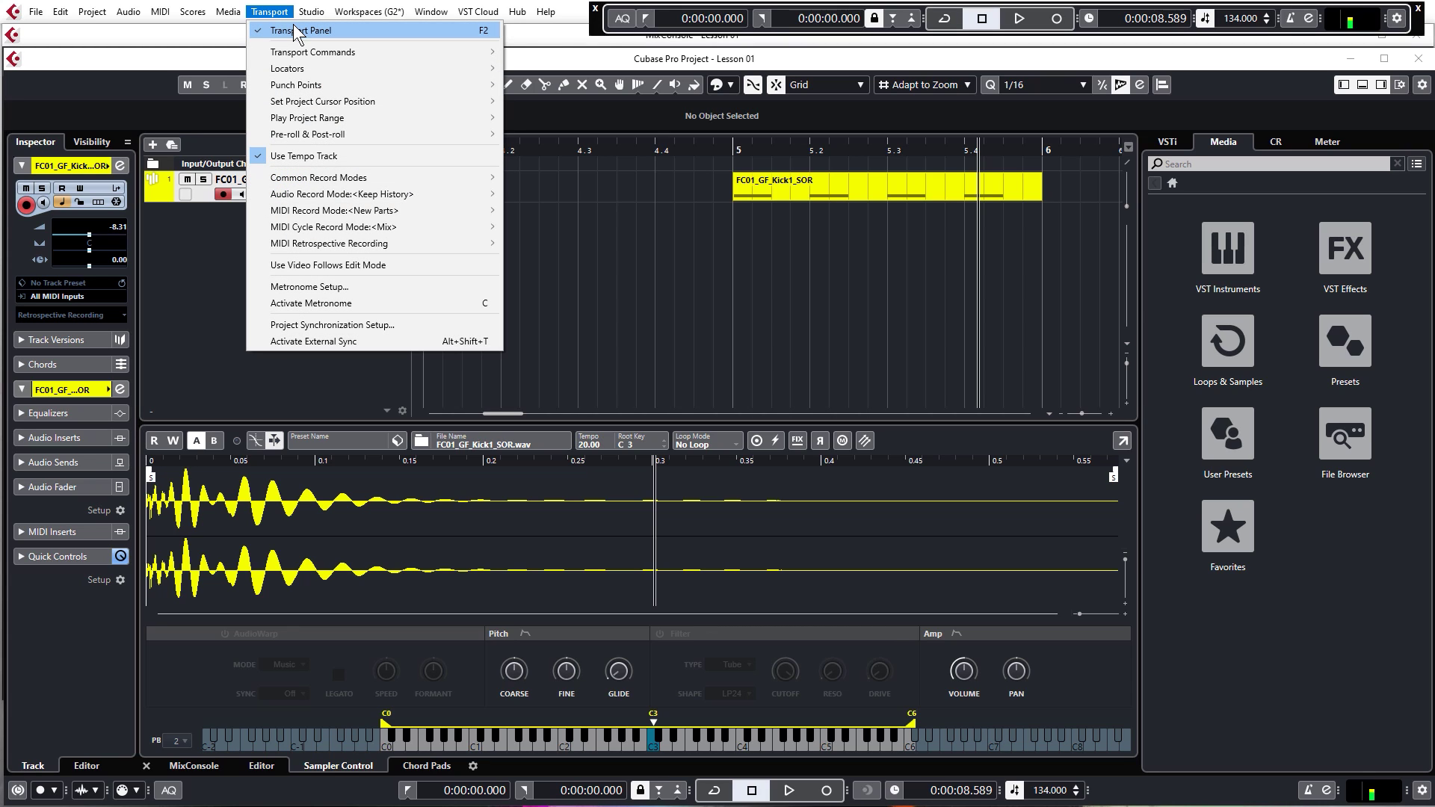
left_click(298, 30)
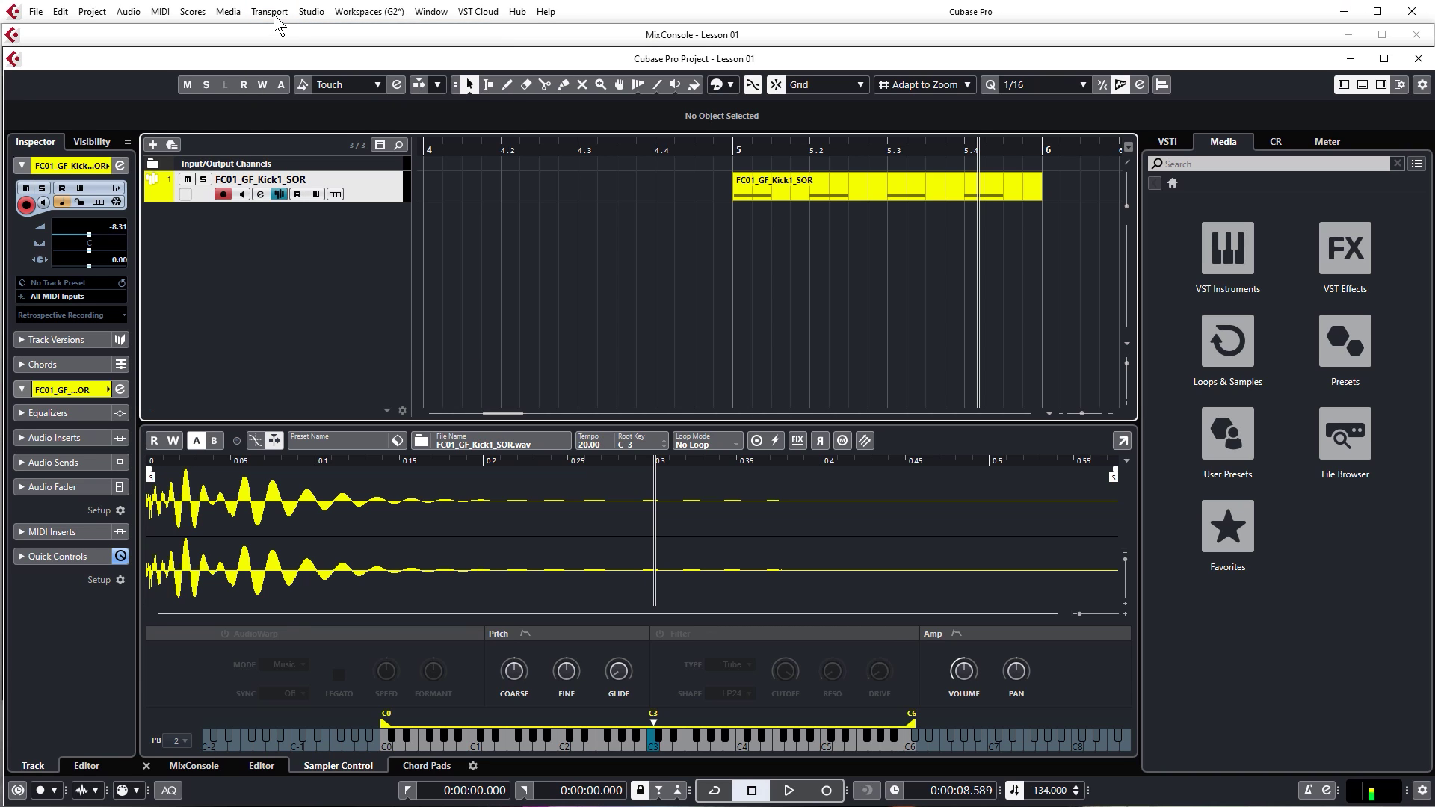
left_click(269, 12)
left_click(293, 30)
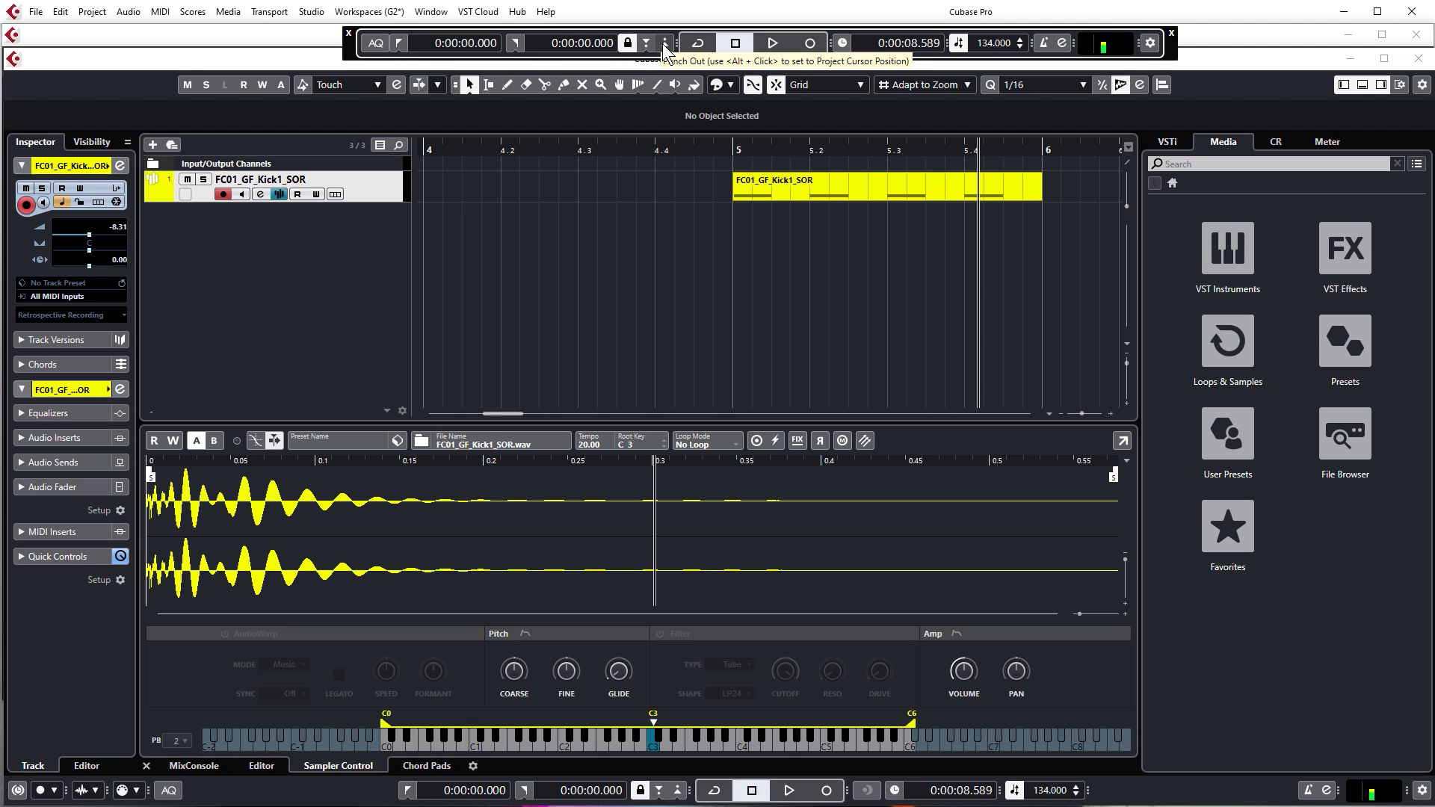
Hide the transport's locators section, move the panel right, and return the playhead to bar 5
left_click(1150, 42)
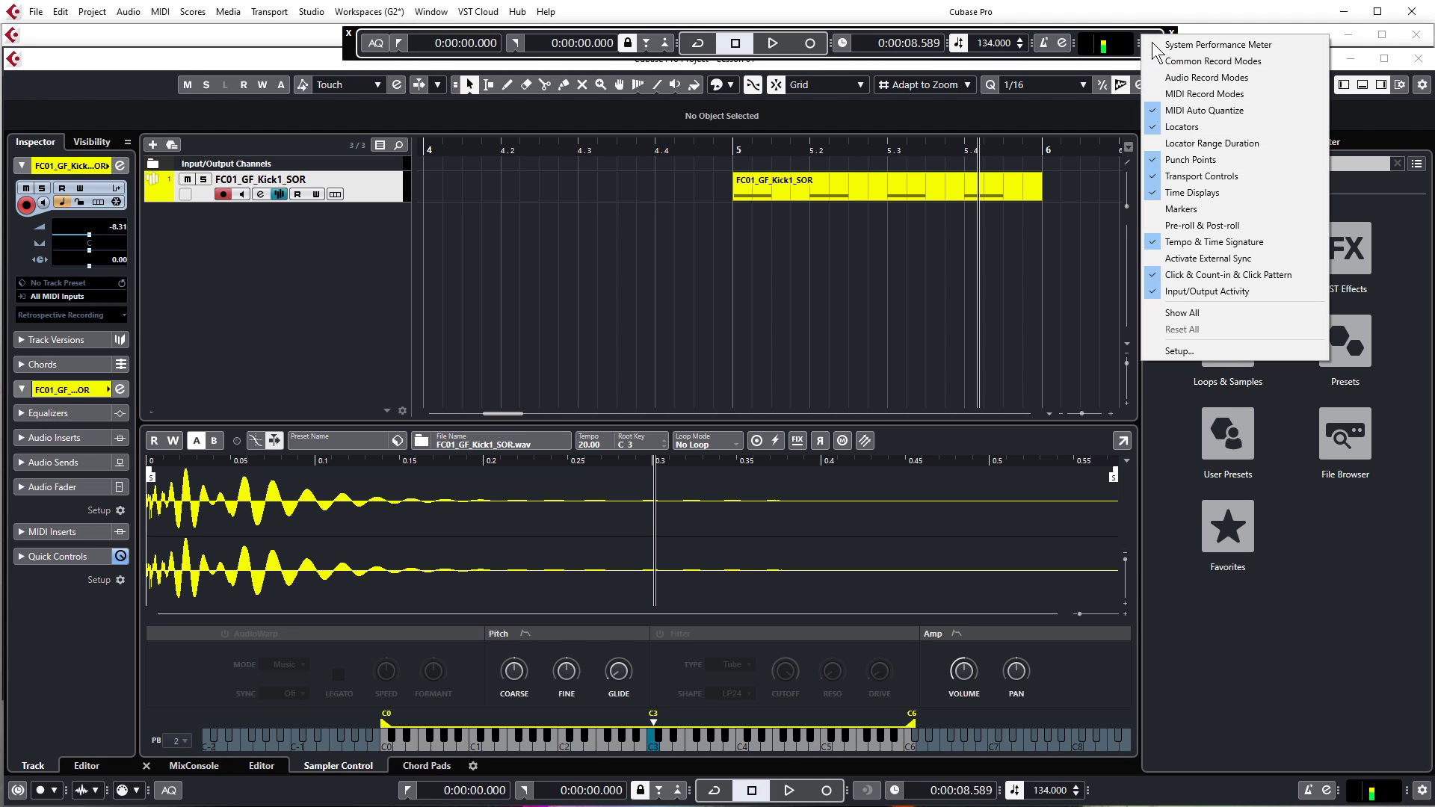
left_click(1151, 42)
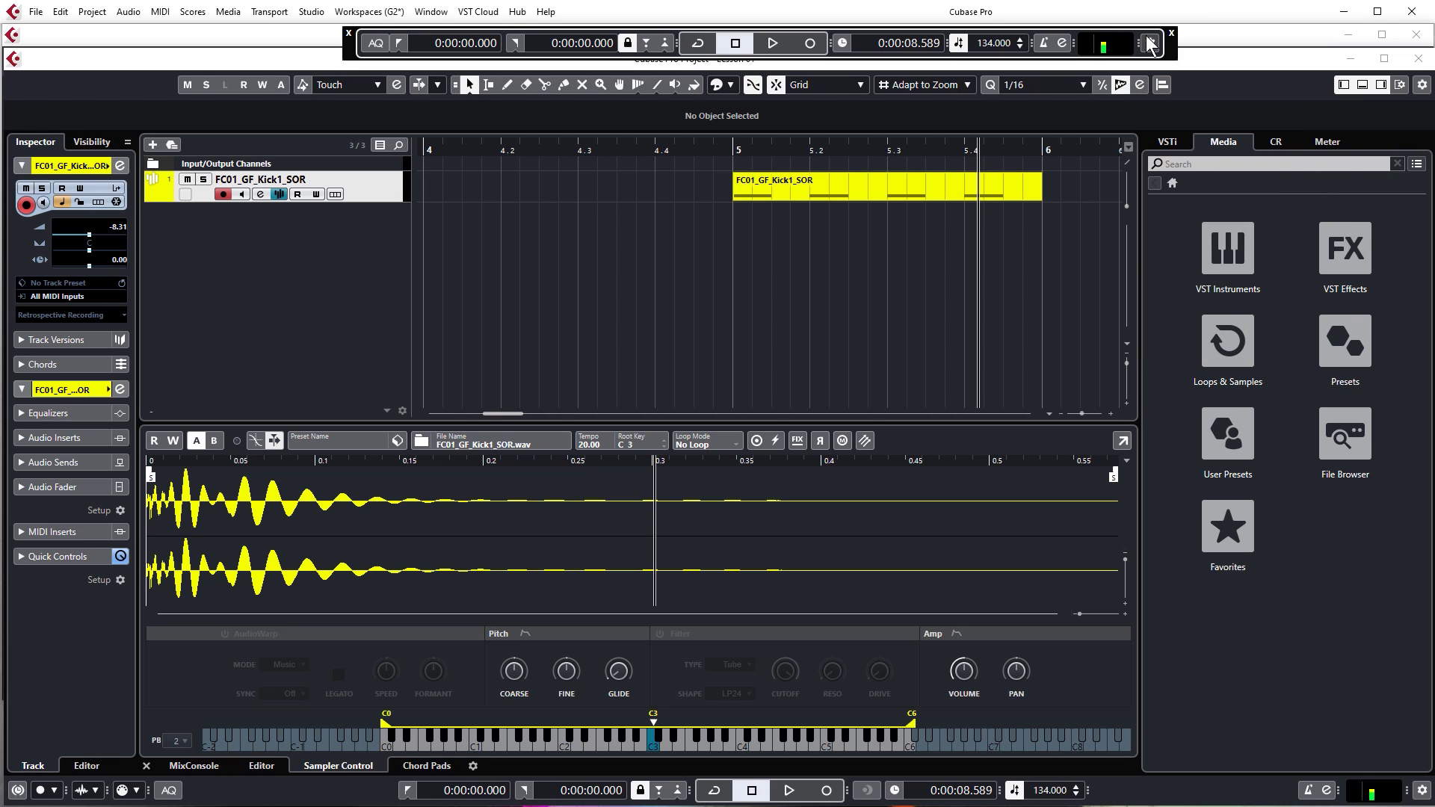
left_click(1150, 42)
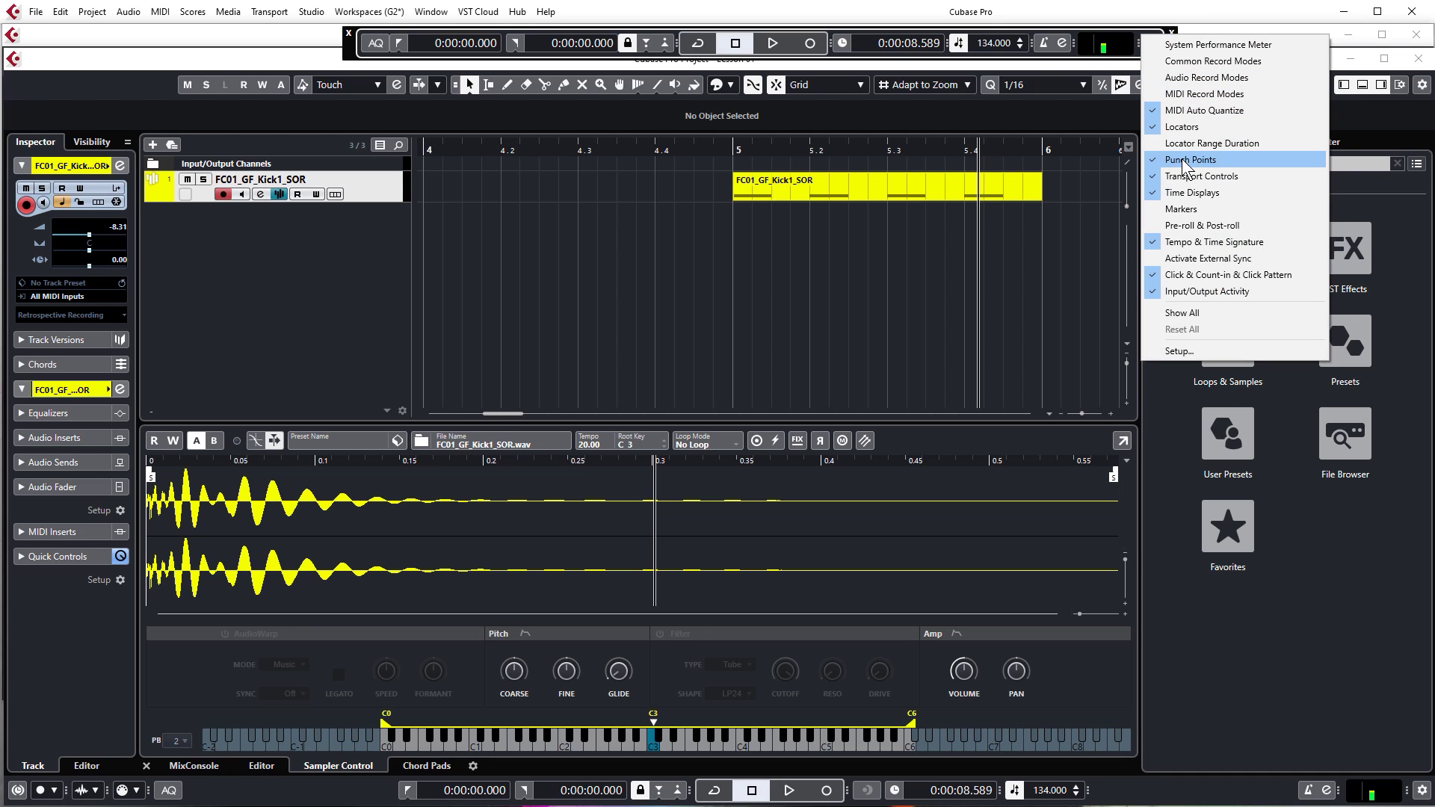
left_click(1179, 127)
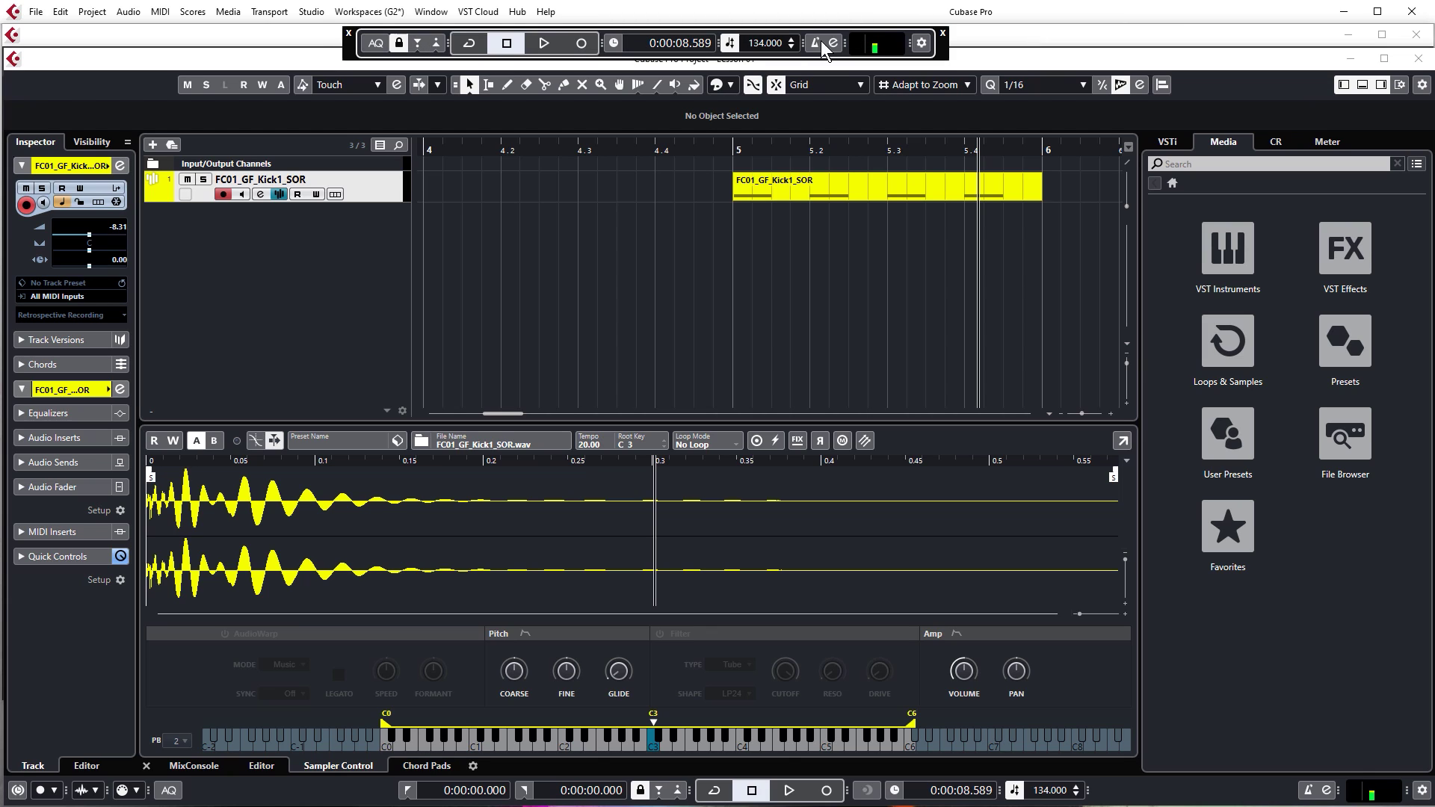
left_click_drag(945, 51, 1193, 29)
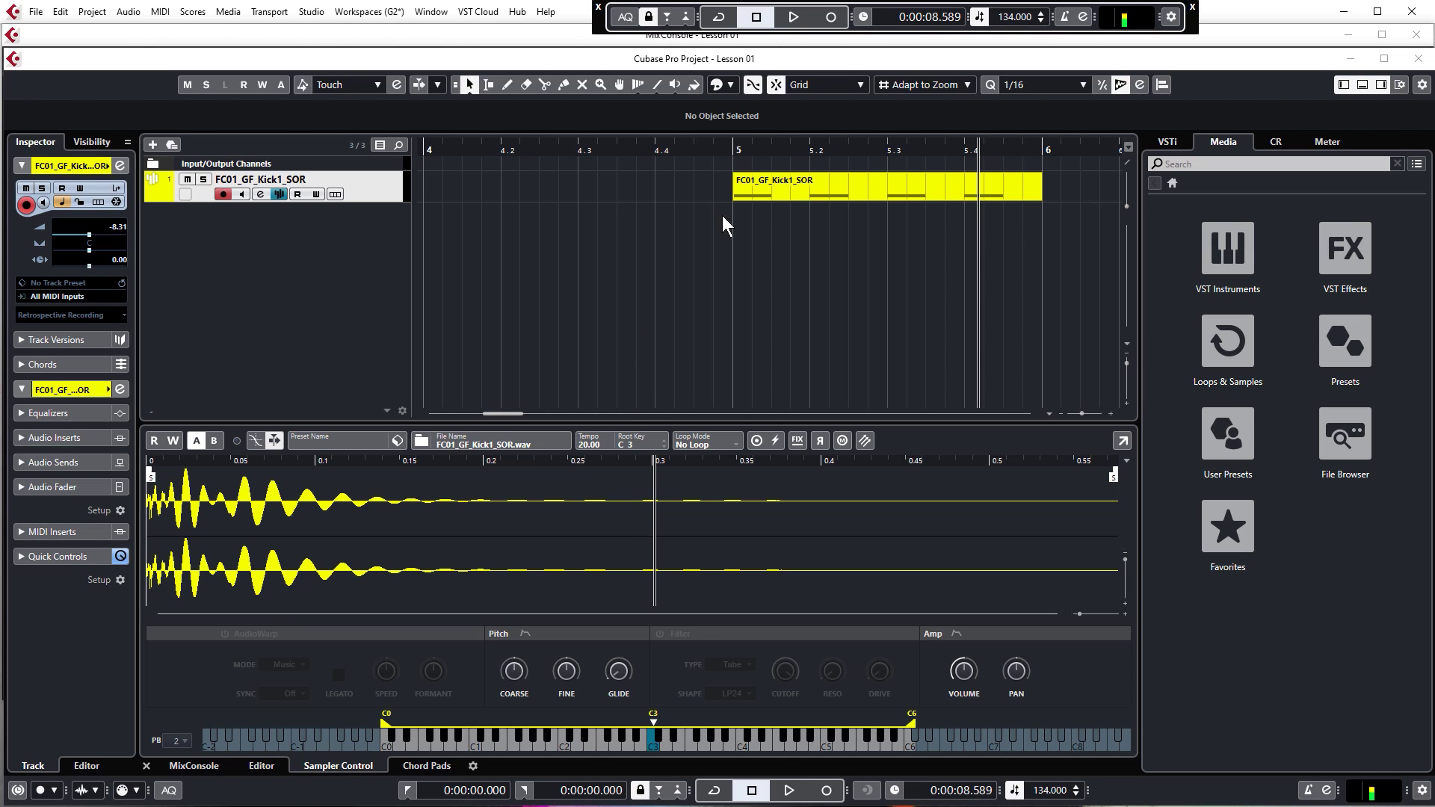
left_click(731, 144)
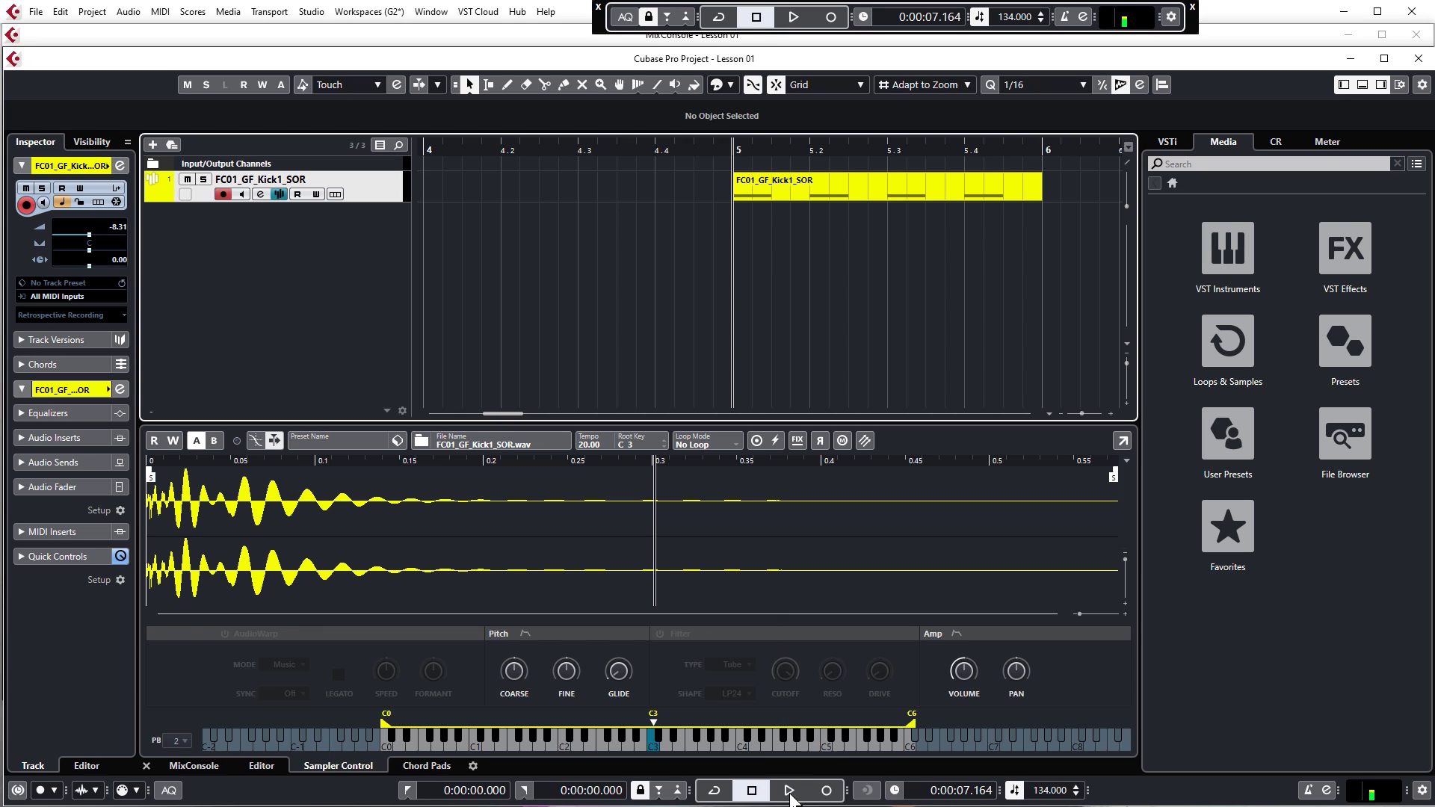
Play the kick briefly and zoom out to show bars 1 to 21
left_click(794, 18)
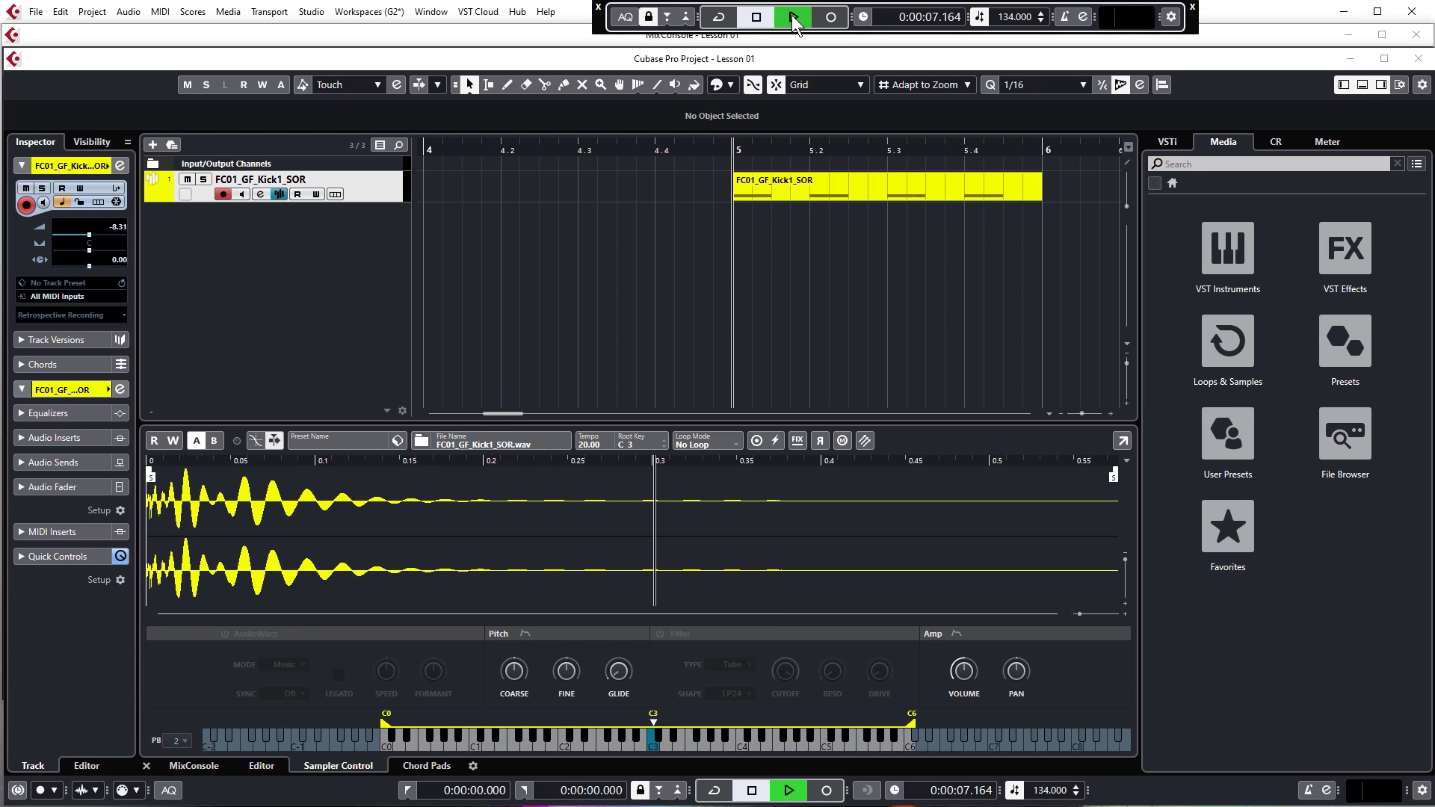
key("space")
key("g")
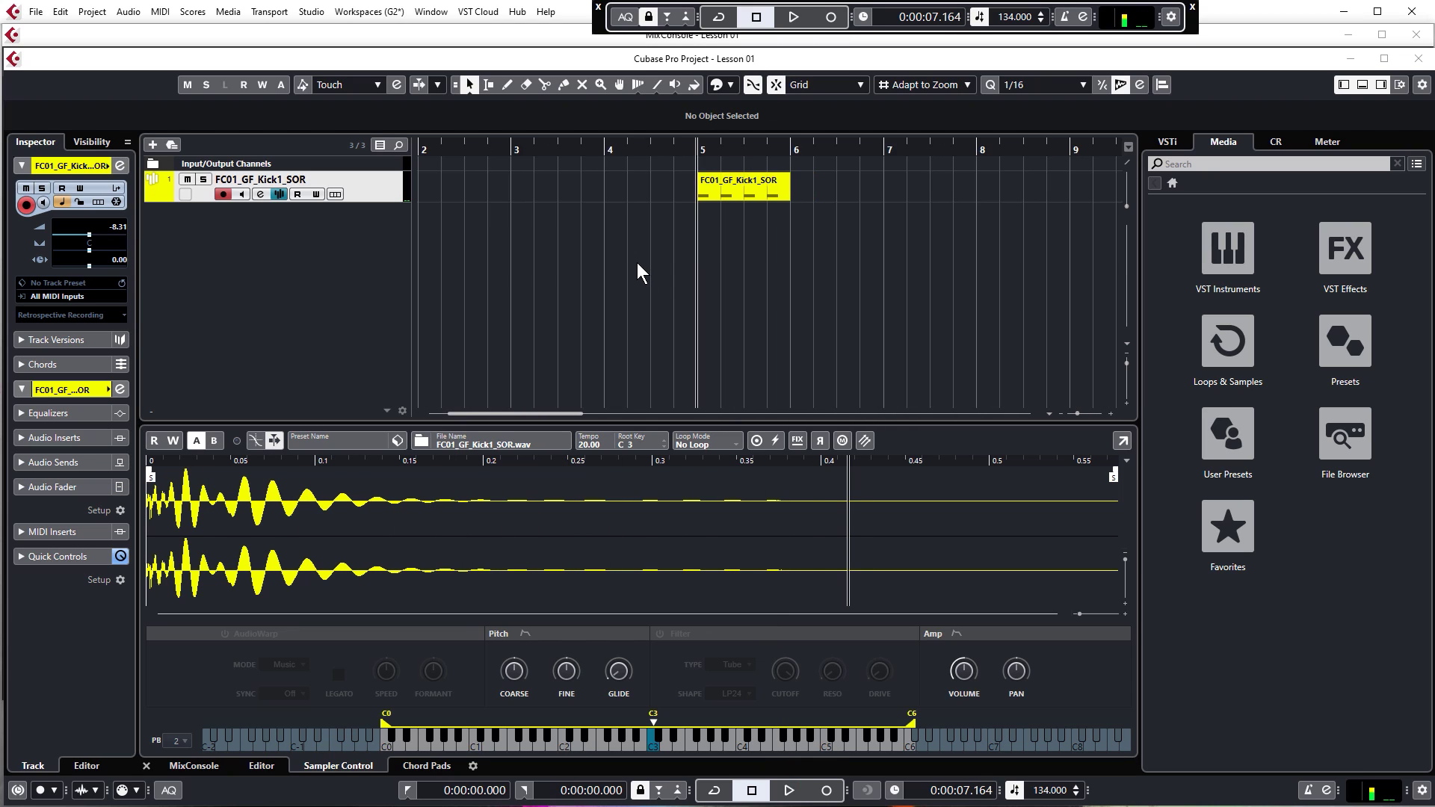
key("g")
key("g")
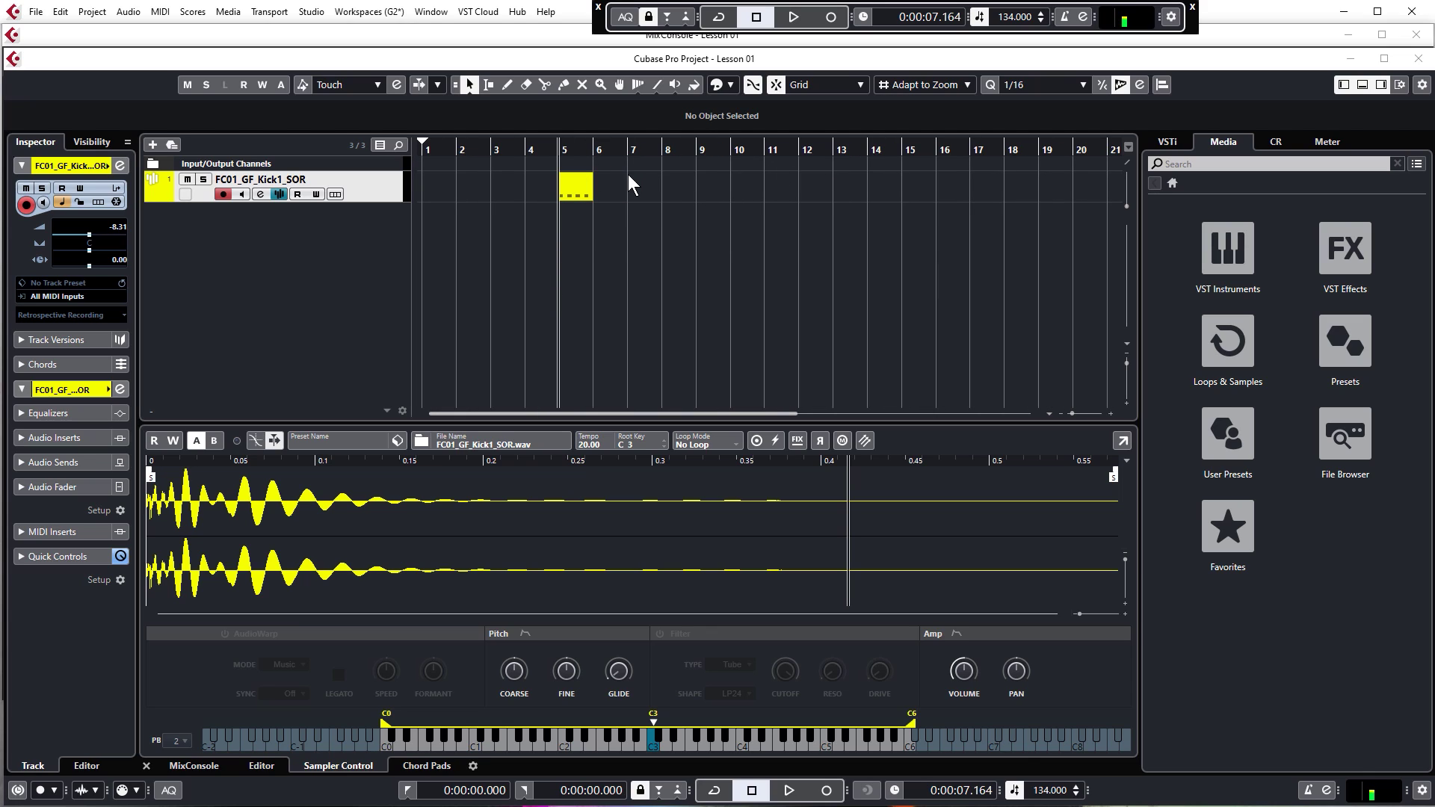
Repeat the one-bar kick event from bar 5 through to bar 13
left_click(576, 192)
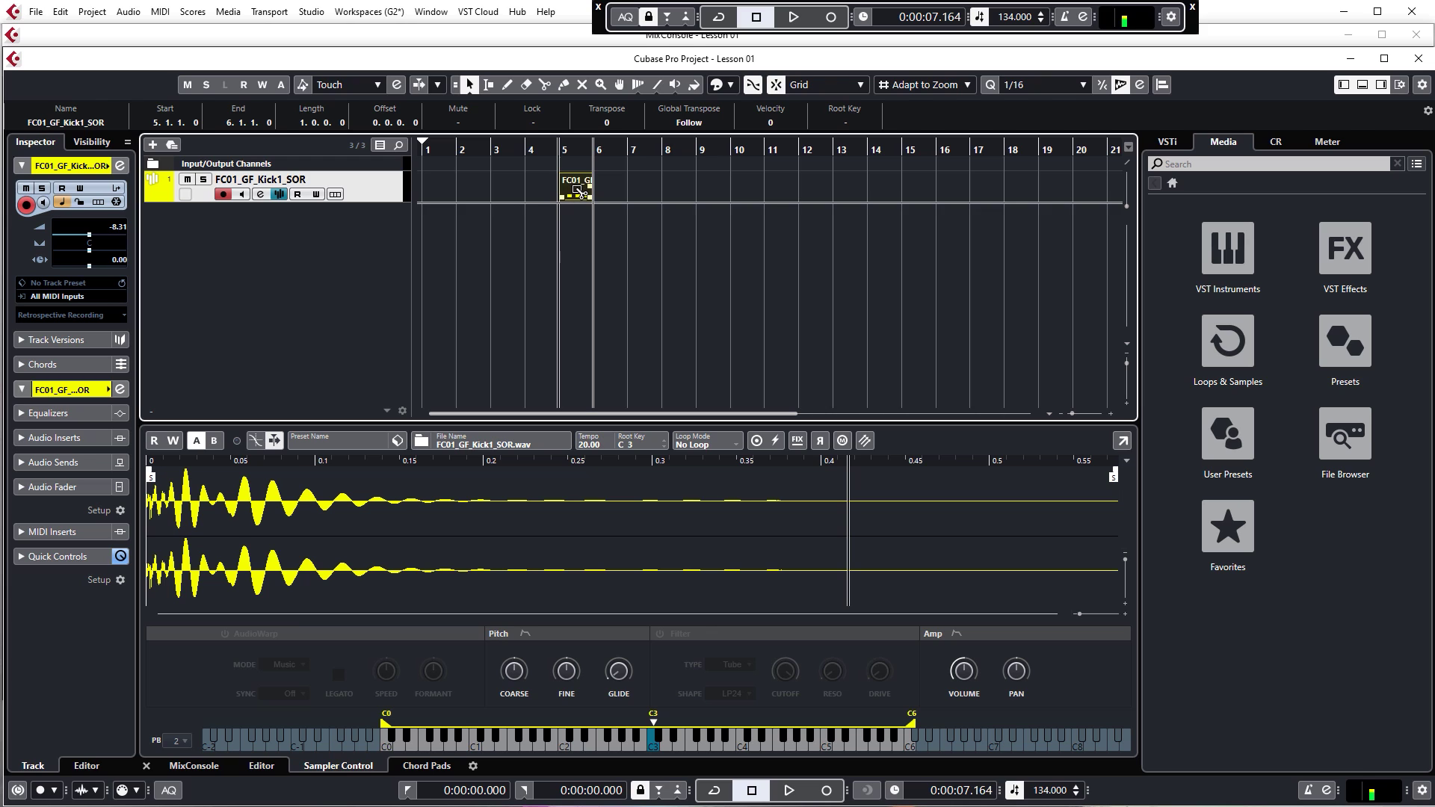
left_click_drag(577, 193, 656, 199)
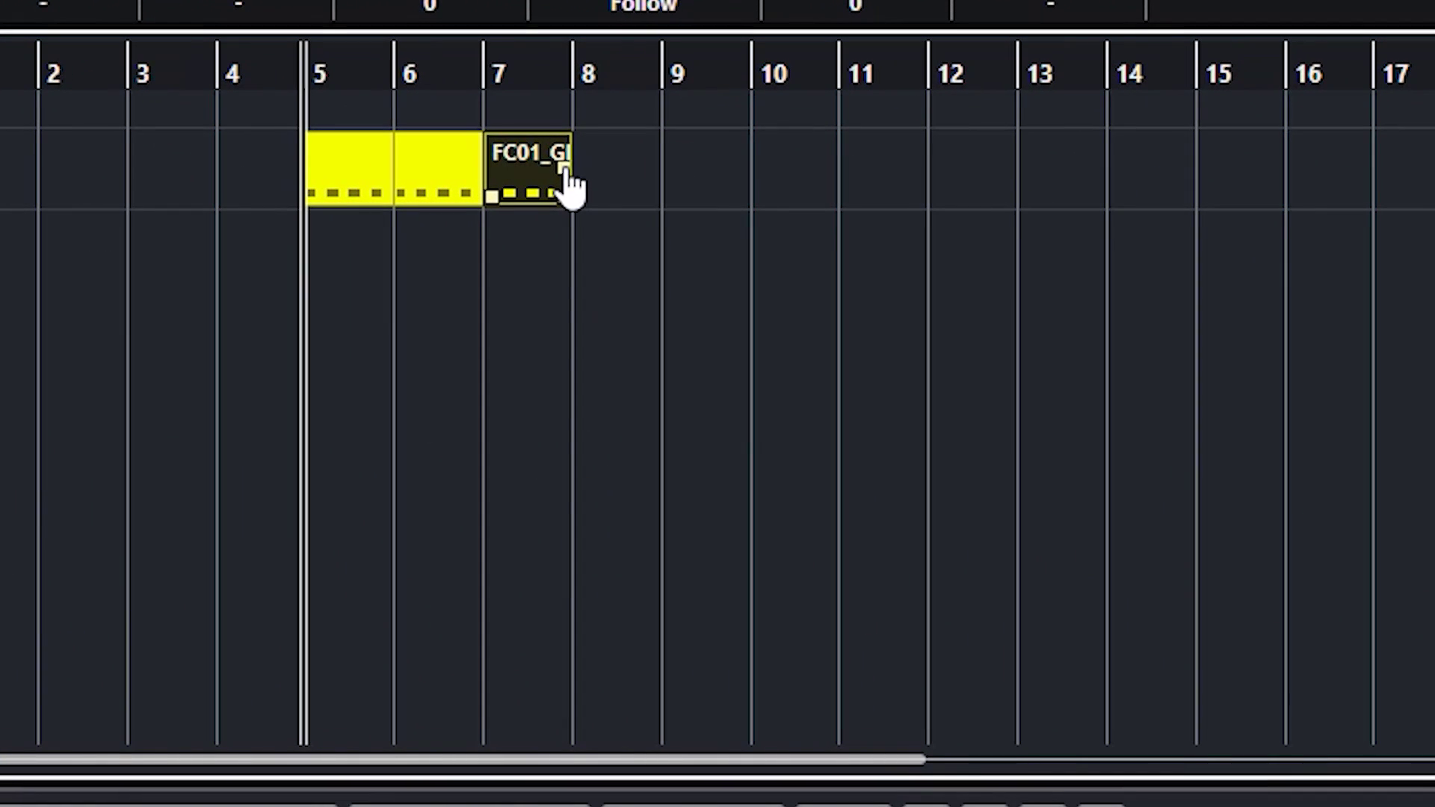
left_click_drag(566, 178, 963, 199)
Duplicate the last kick copies so the track fills through bar 21
left_click_drag(1231, 271, 706, 174)
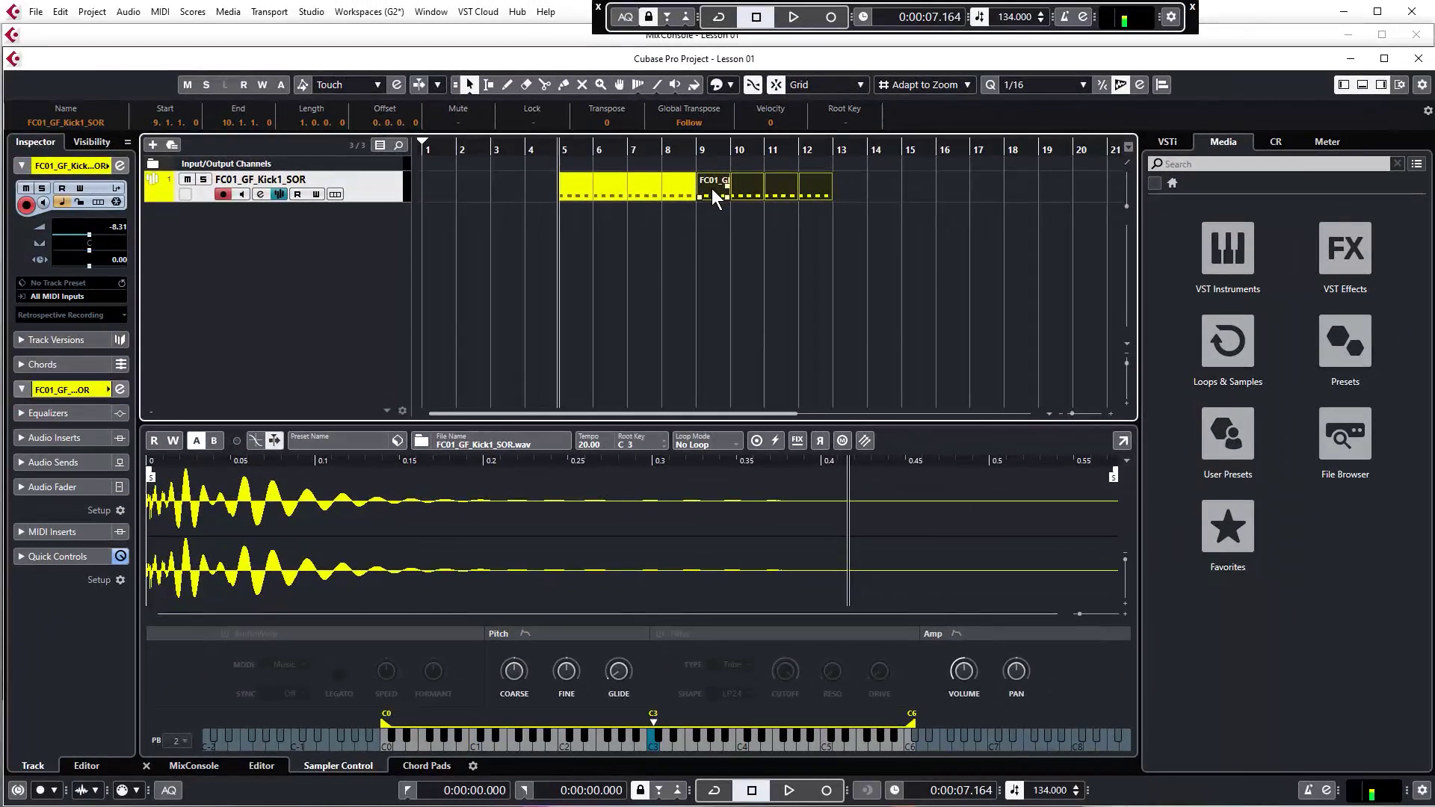
key("ctrl+d")
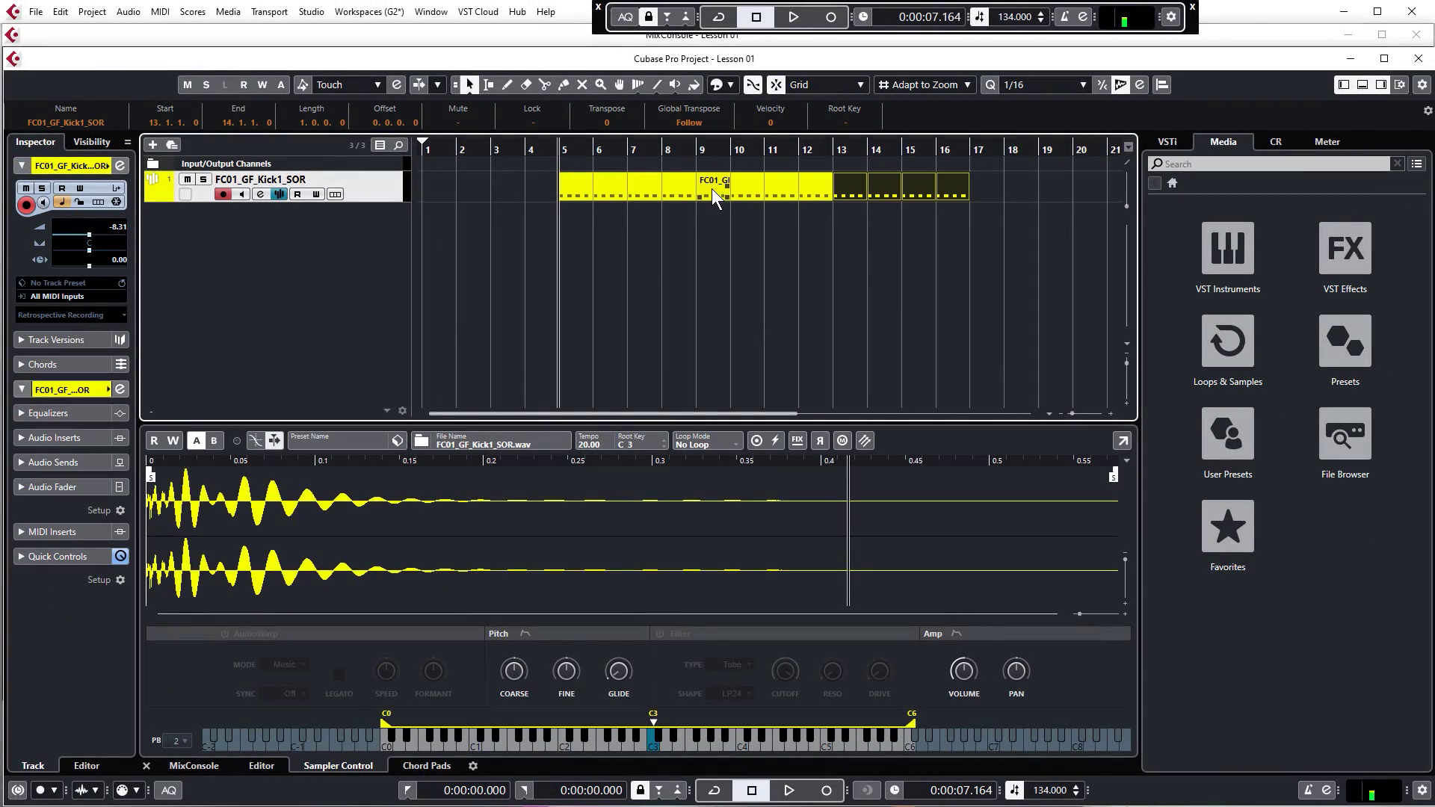
key("ctrl+shift+a")
key("g")
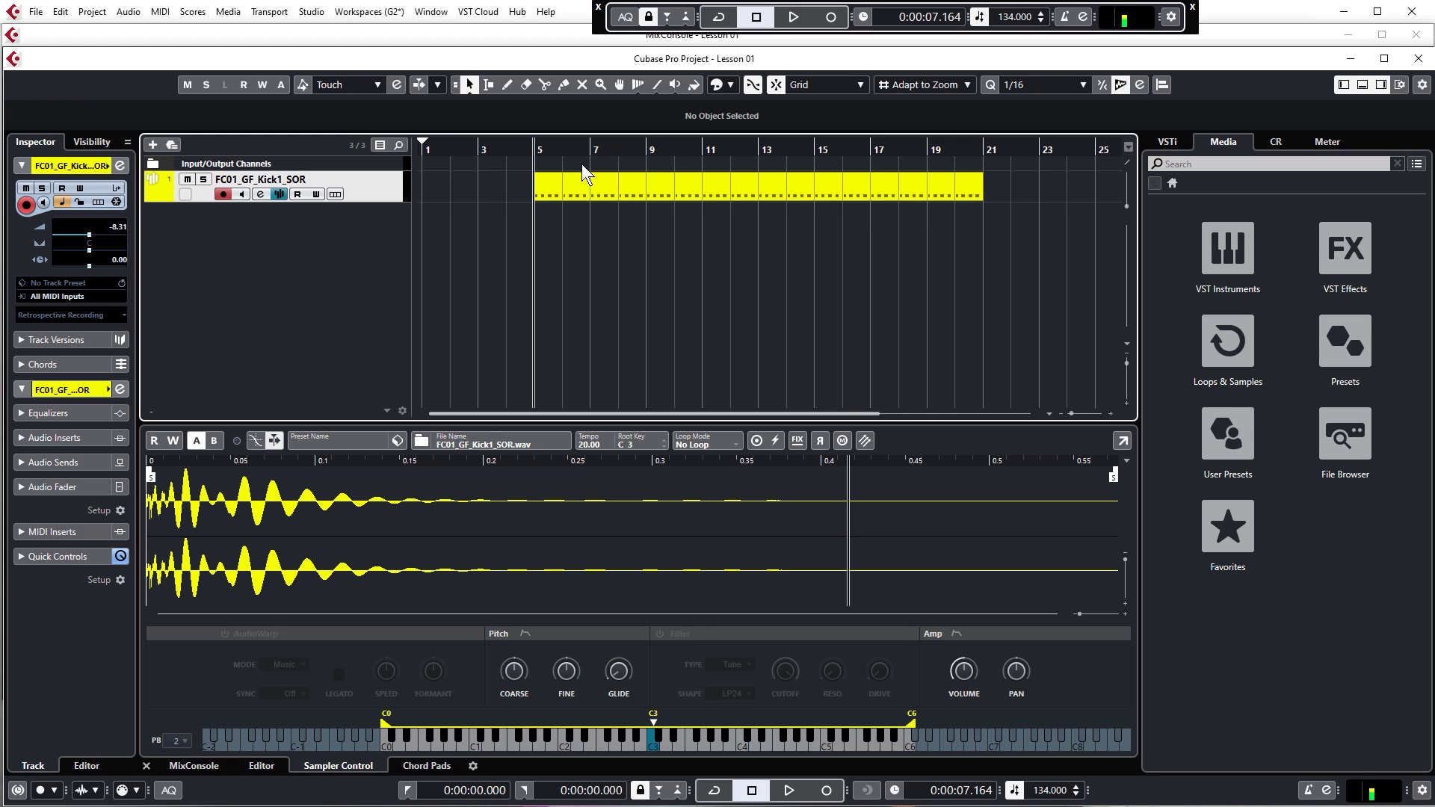
Set the locators to bars 5–21 by selecting all kick events and pressing P
left_click(546, 136)
left_click_drag(546, 136, 589, 136)
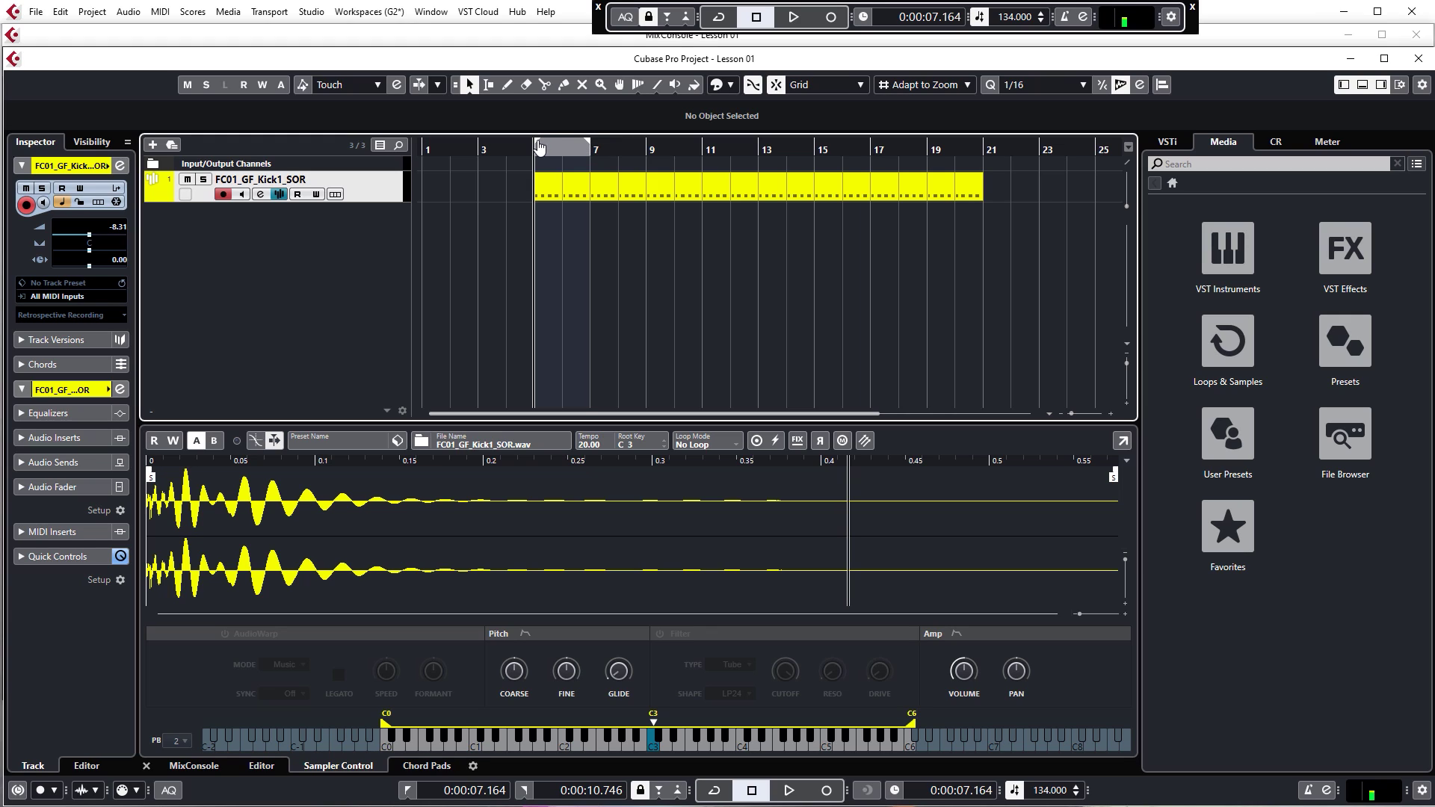
mouse_move(535, 146)
left_mouse_down()
mouse_move(515, 146)
mouse_move(535, 146)
left_mouse_up()
left_click_drag(650, 223, 990, 192)
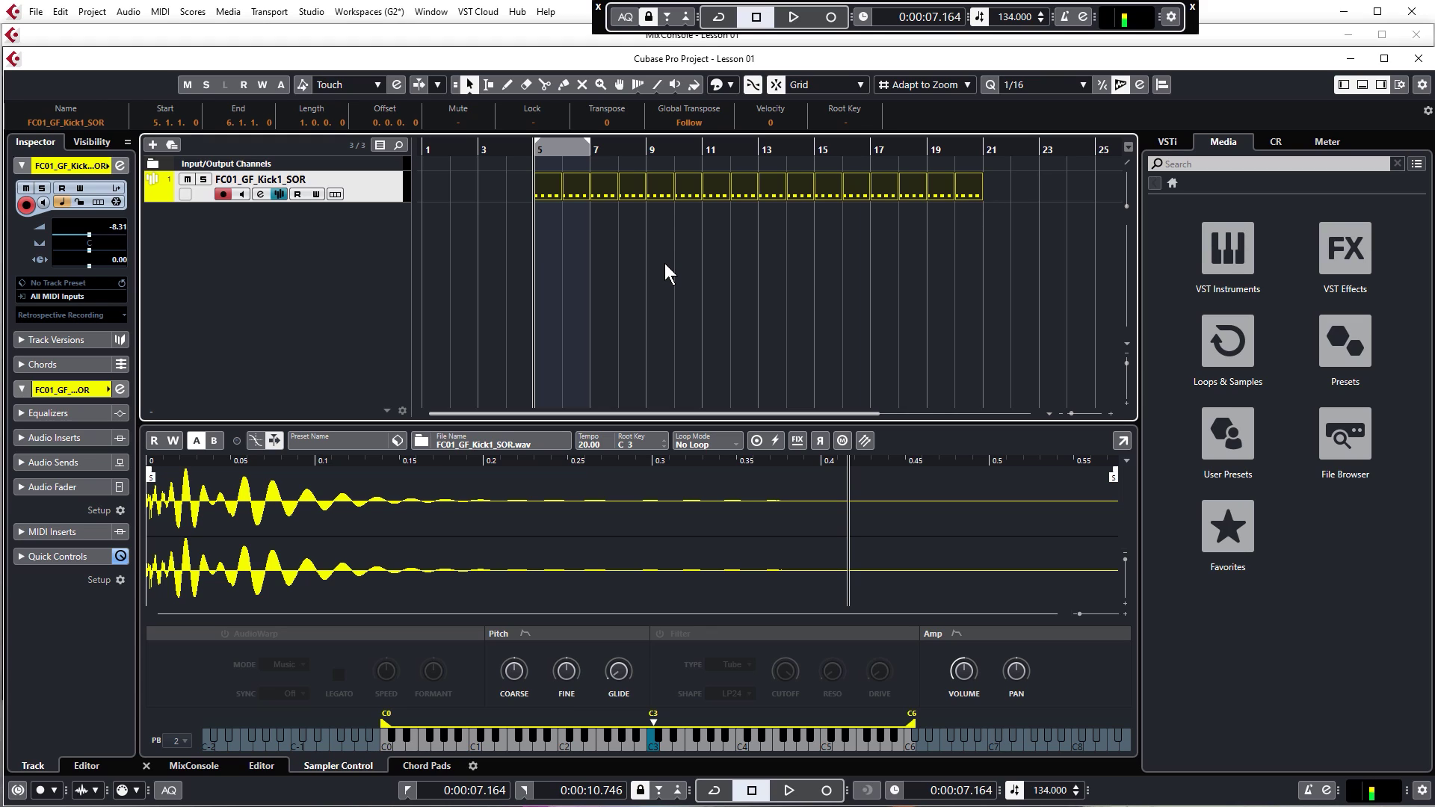
key("p")
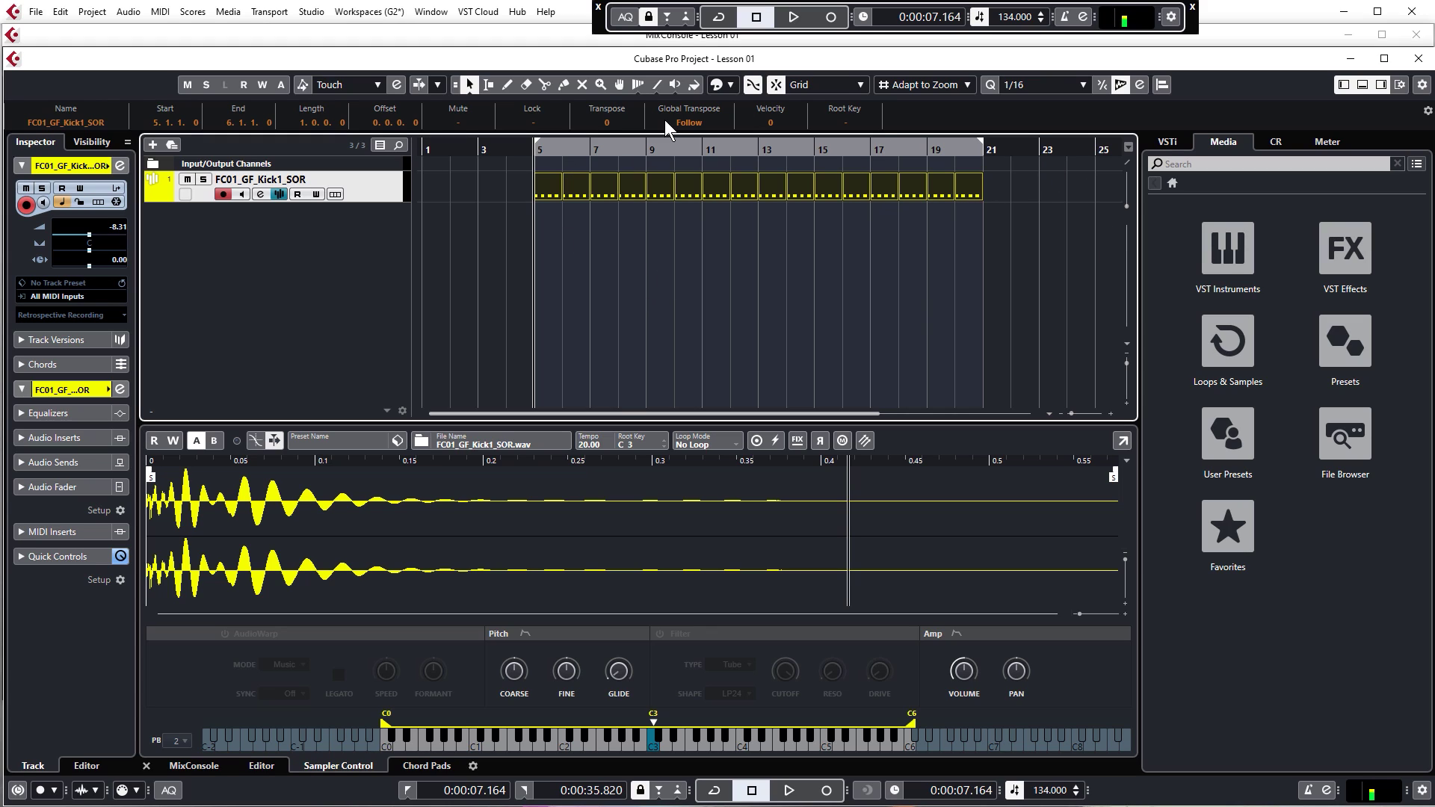
left_click(764, 237)
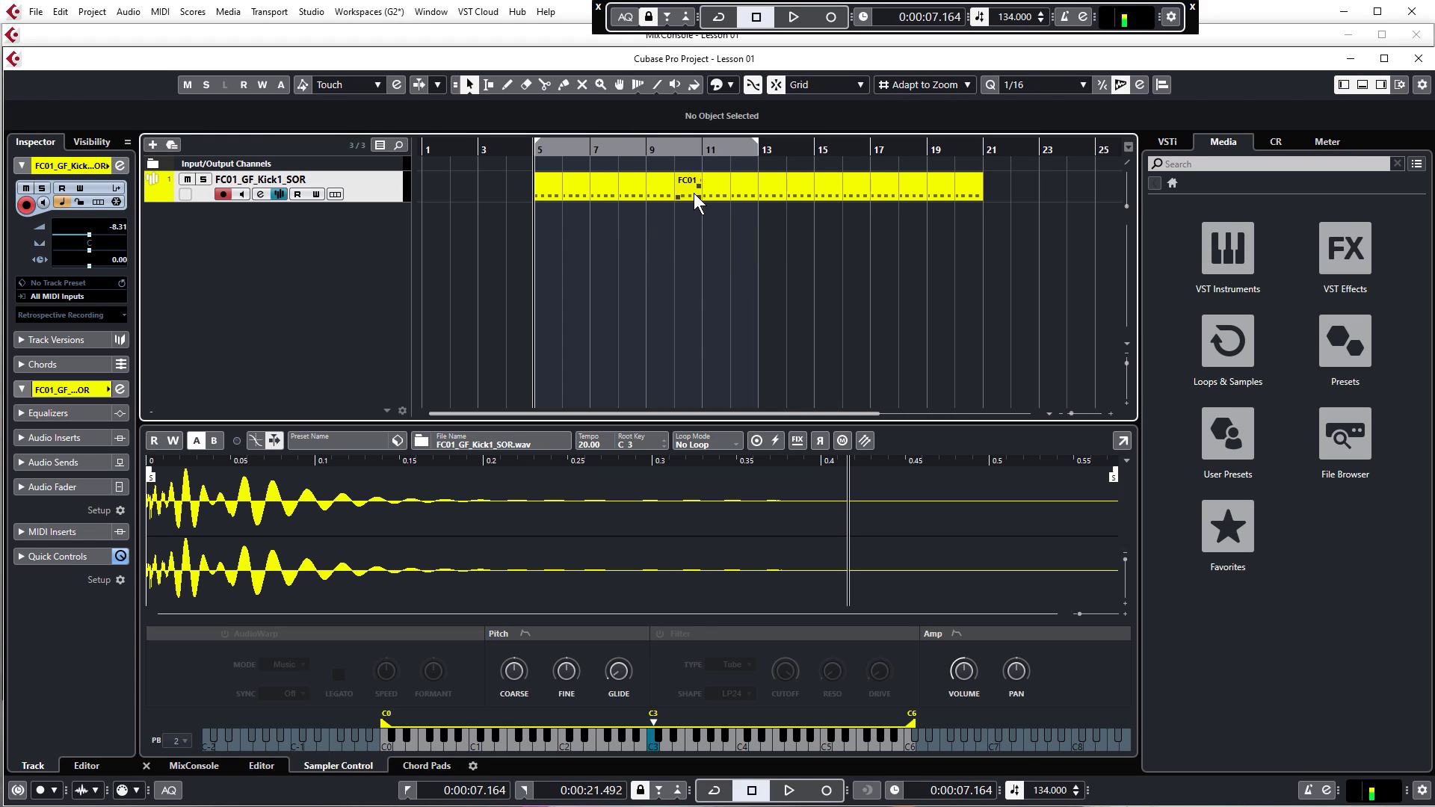
Select all sixteen kick events and loop-play them with Shift+G
left_click_drag(692, 214, 489, 181)
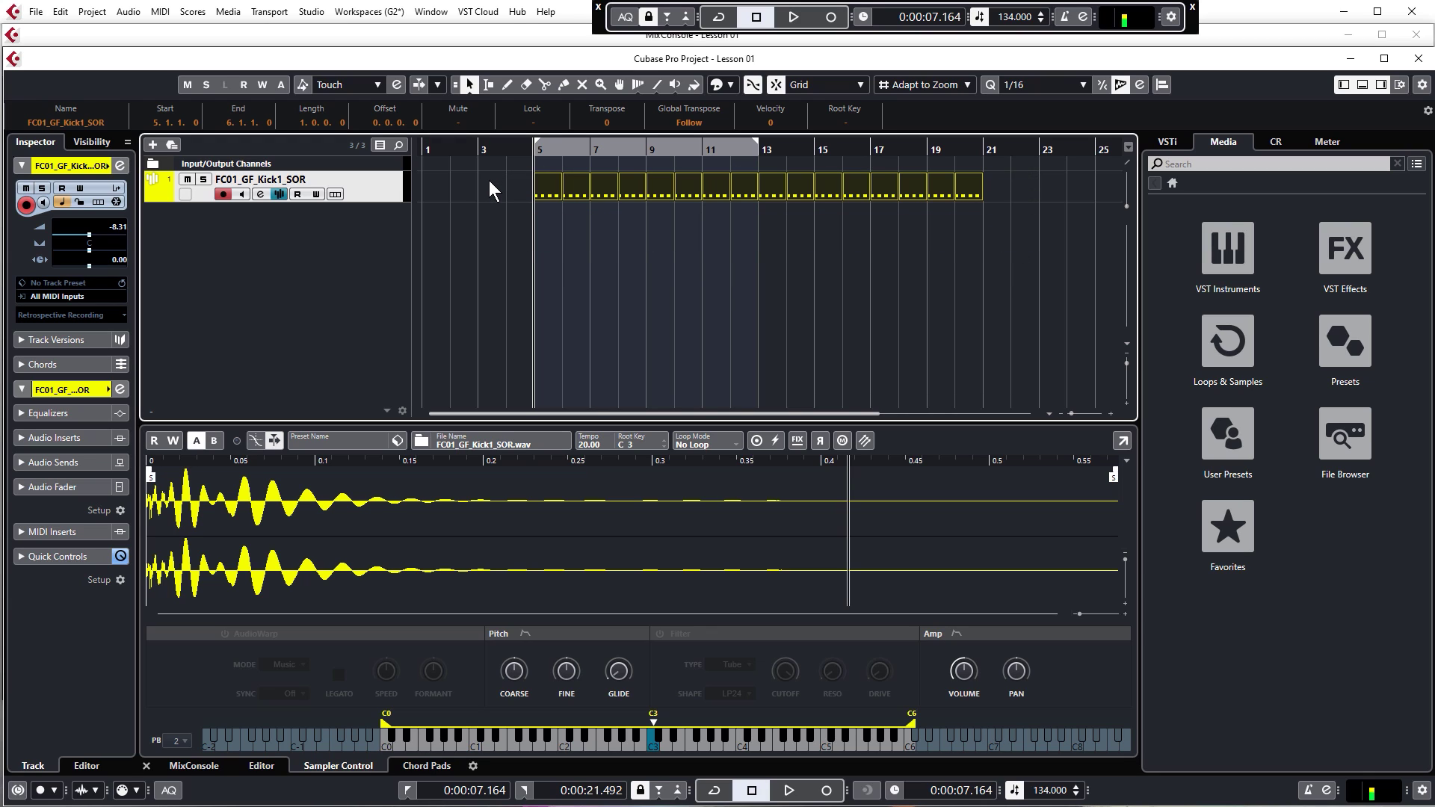
key("shift+g")
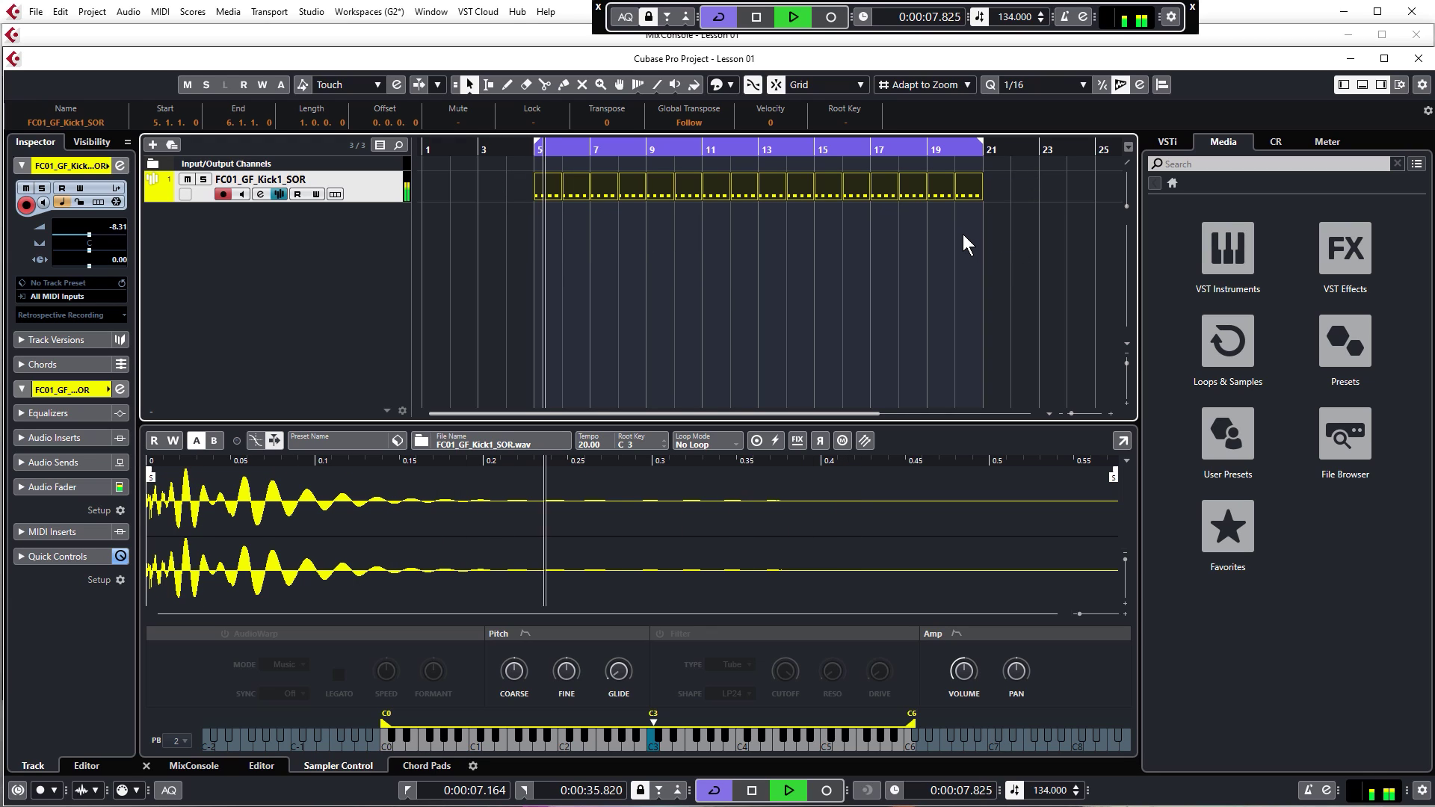
key("space")
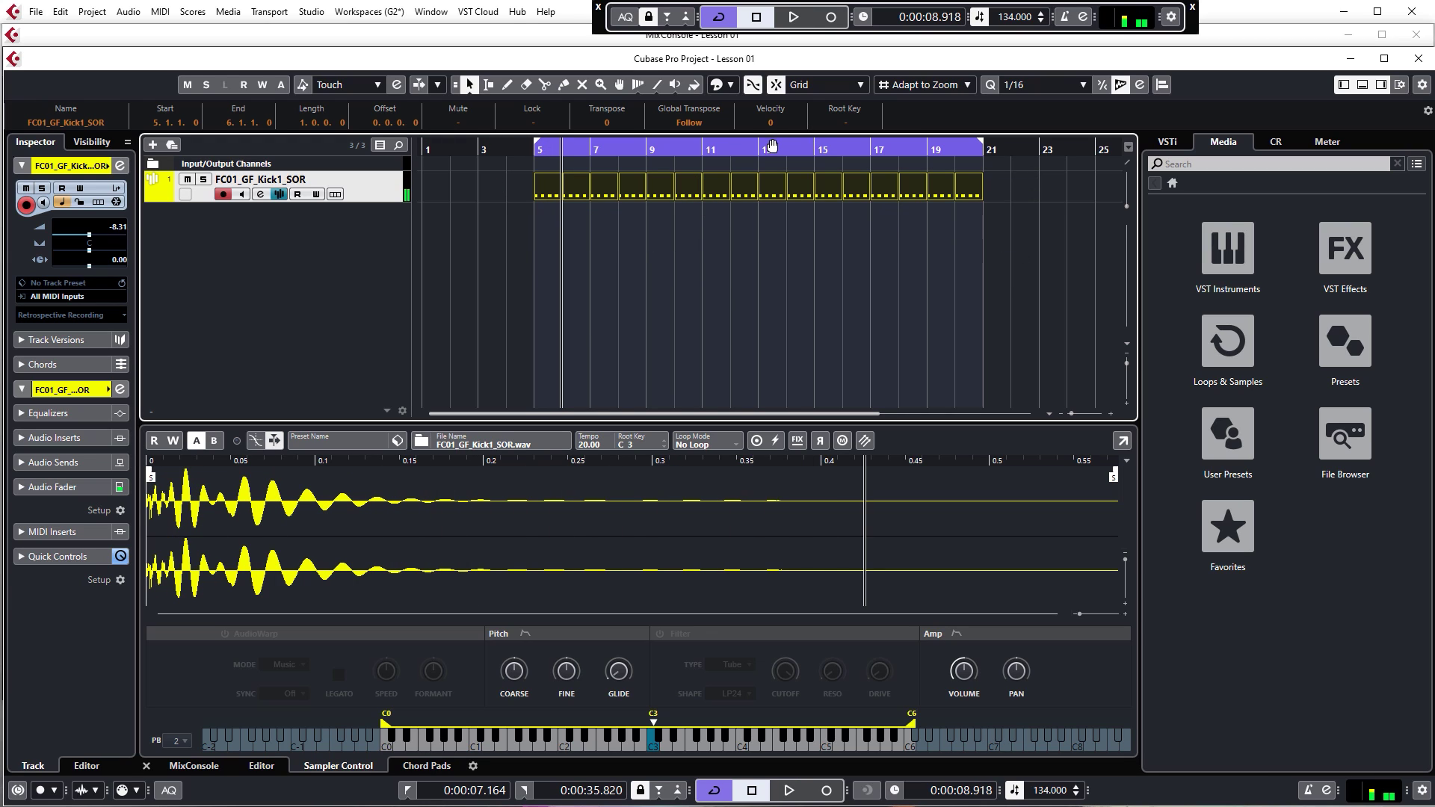
left_click(589, 221)
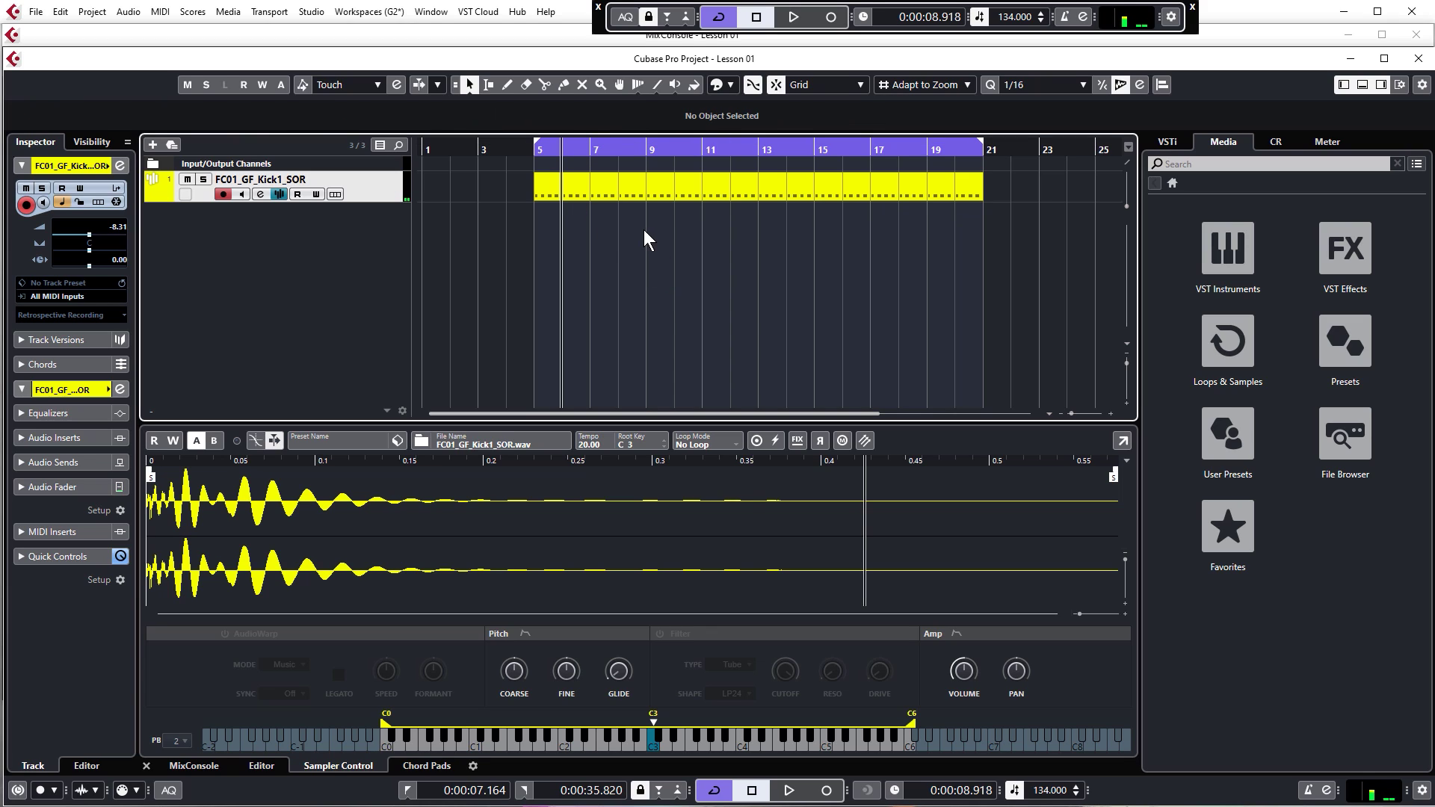
Toggle Cycle on and off to test the bar 5–21 loop, leaving it off
left_click(716, 18)
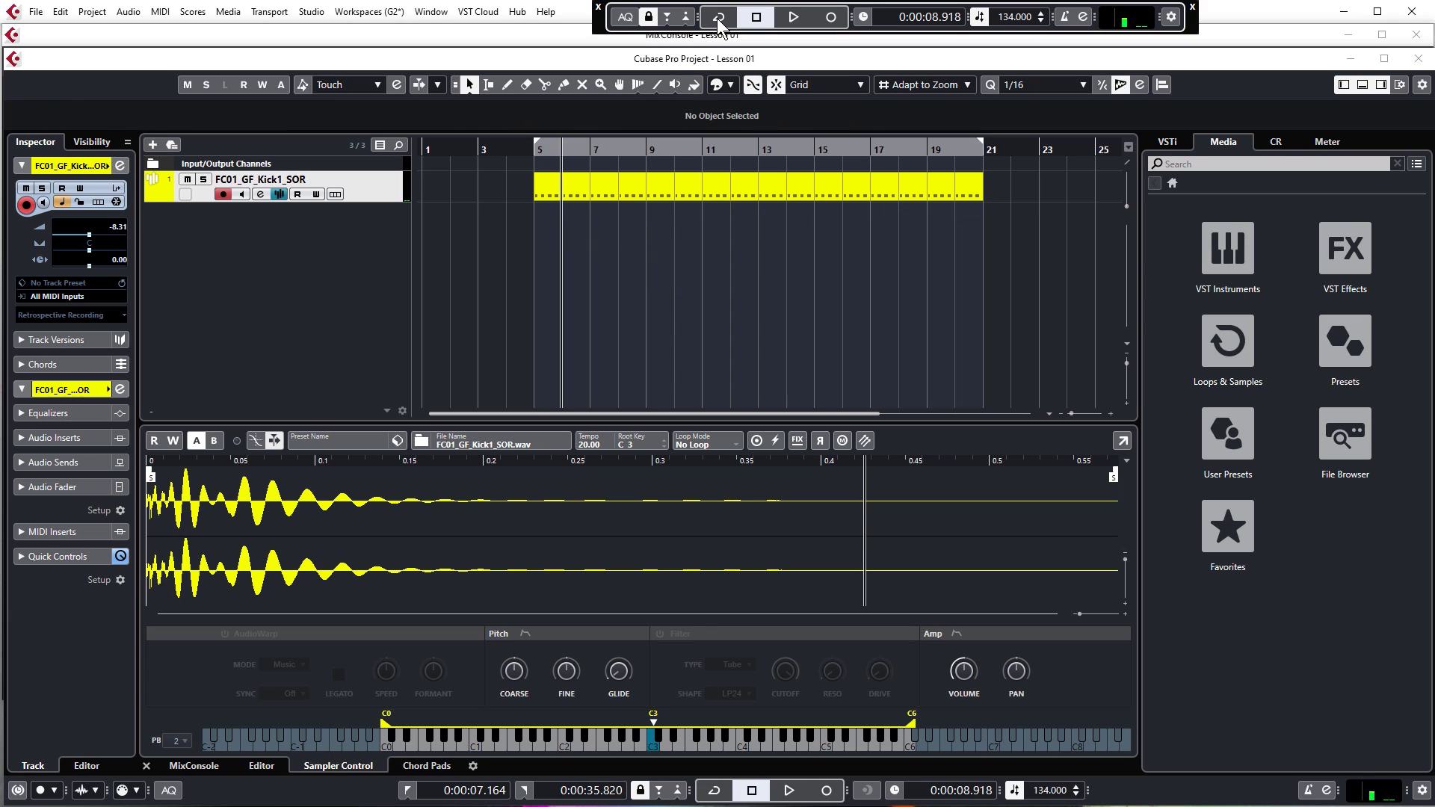
left_click(716, 18)
left_click(716, 18)
left_click(714, 791)
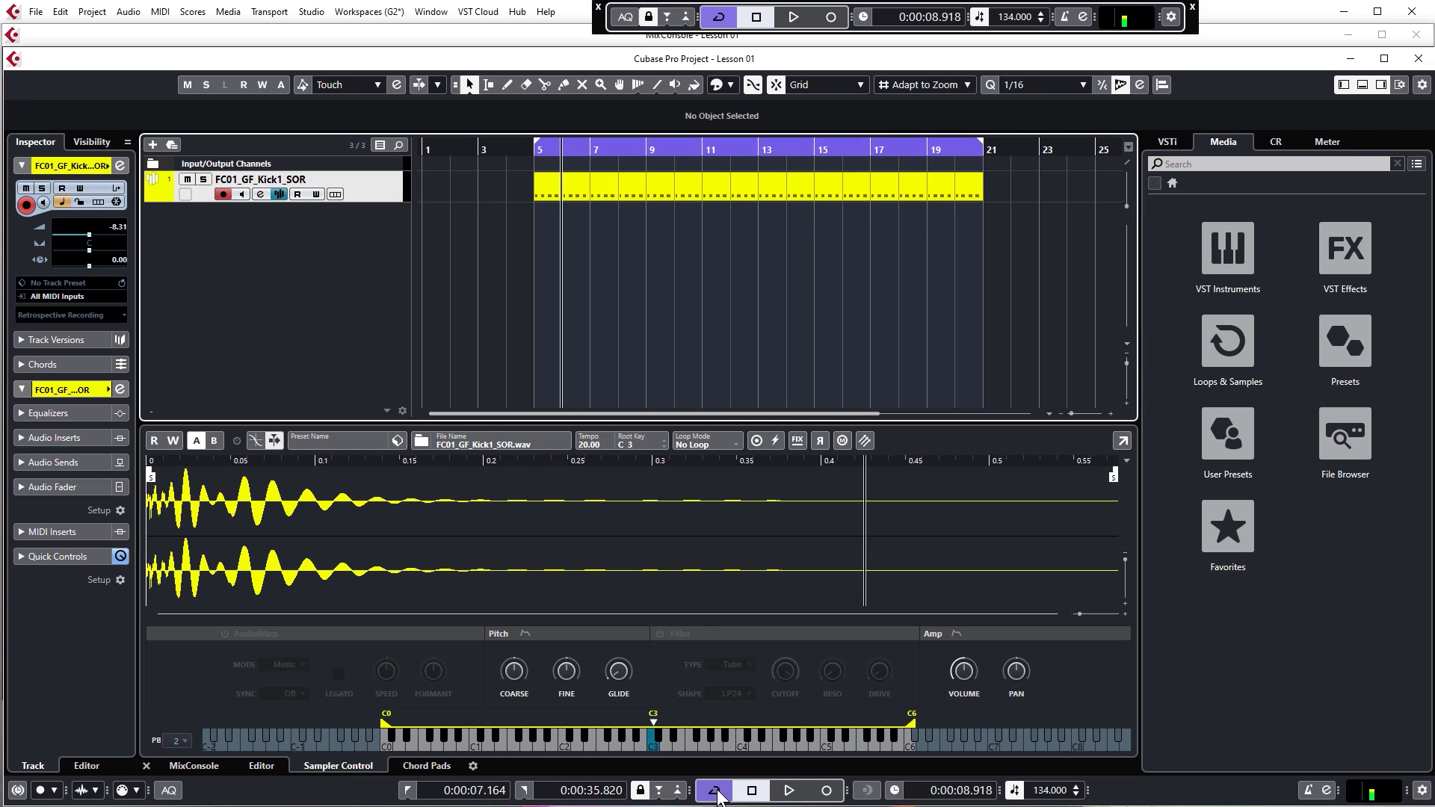
left_click(714, 791)
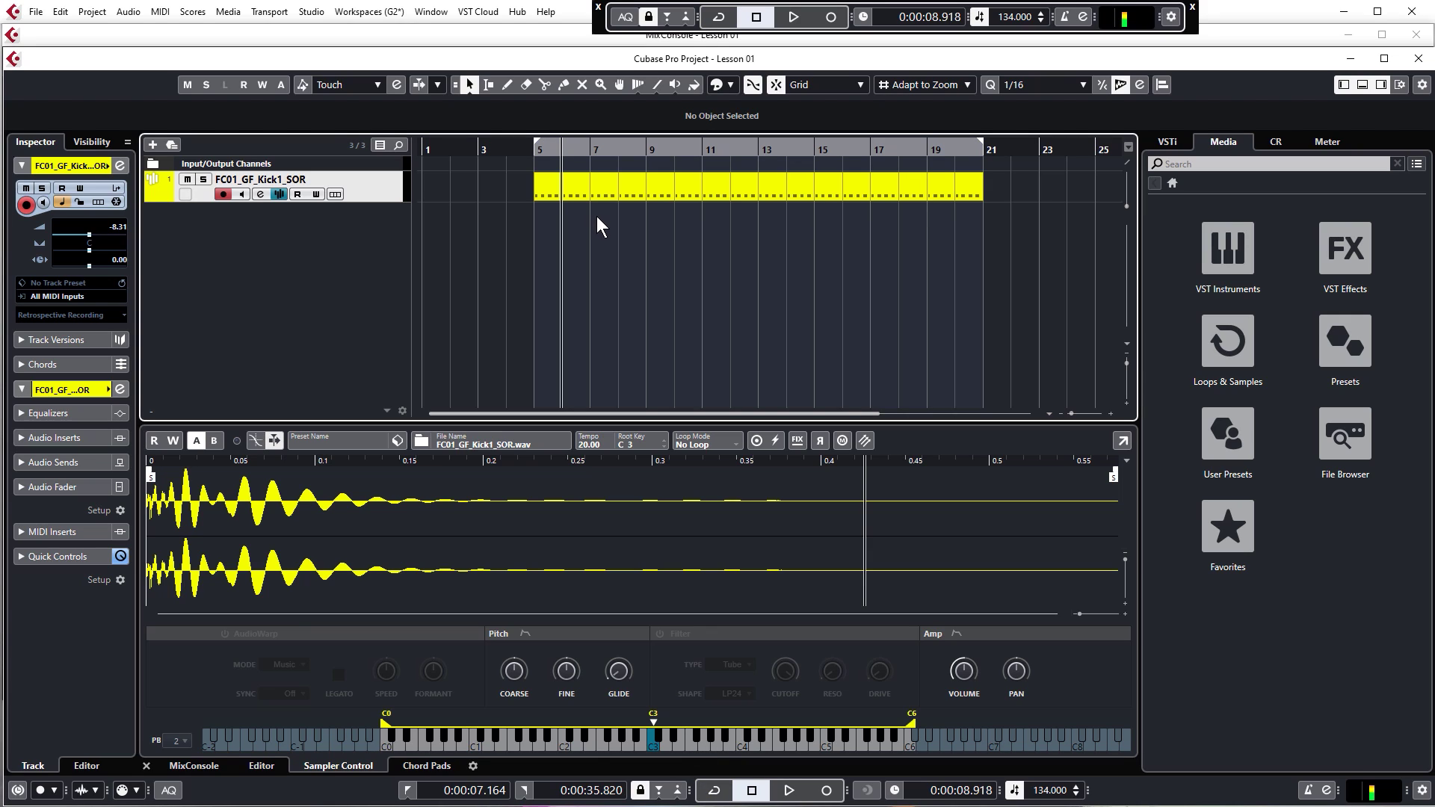
left_click(533, 156)
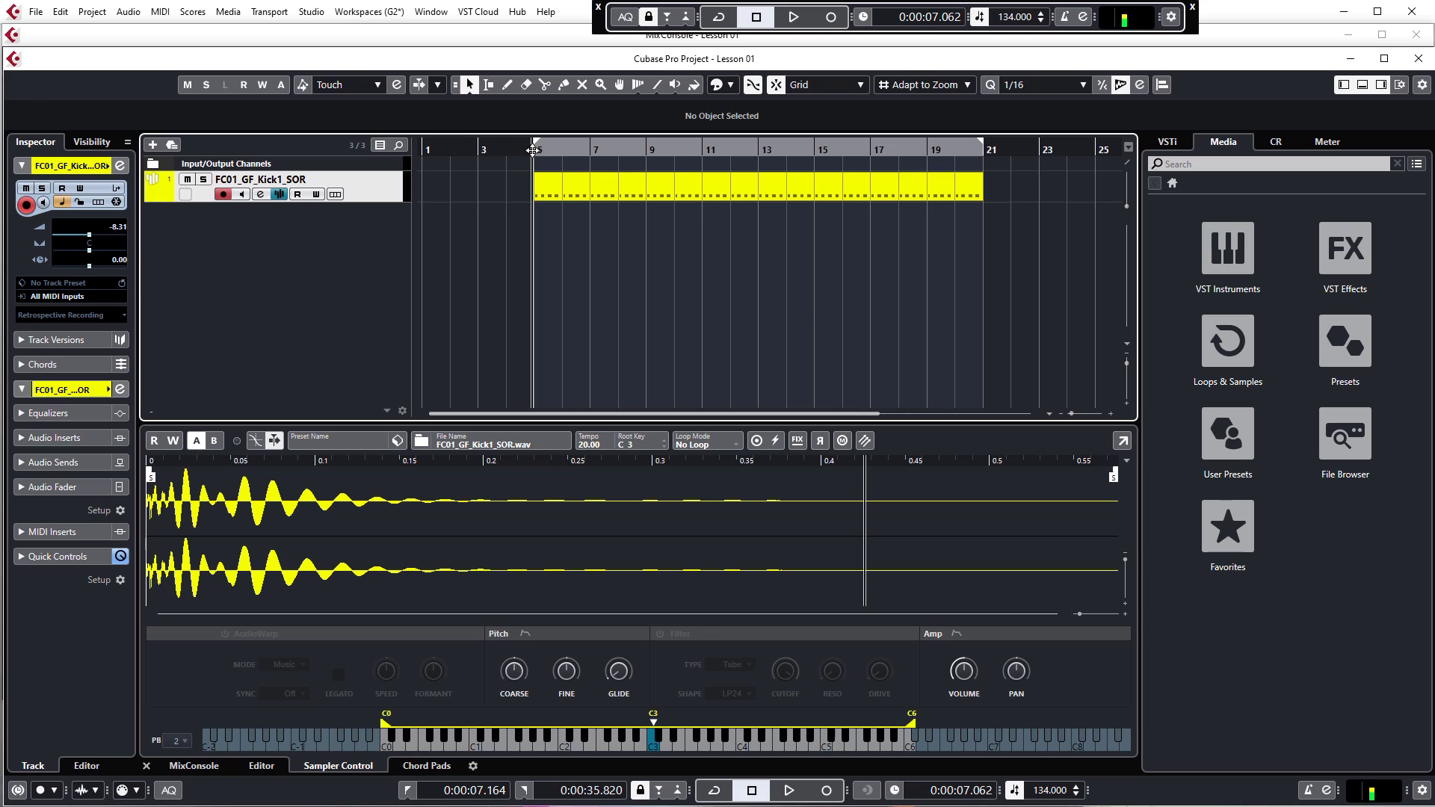
key("space")
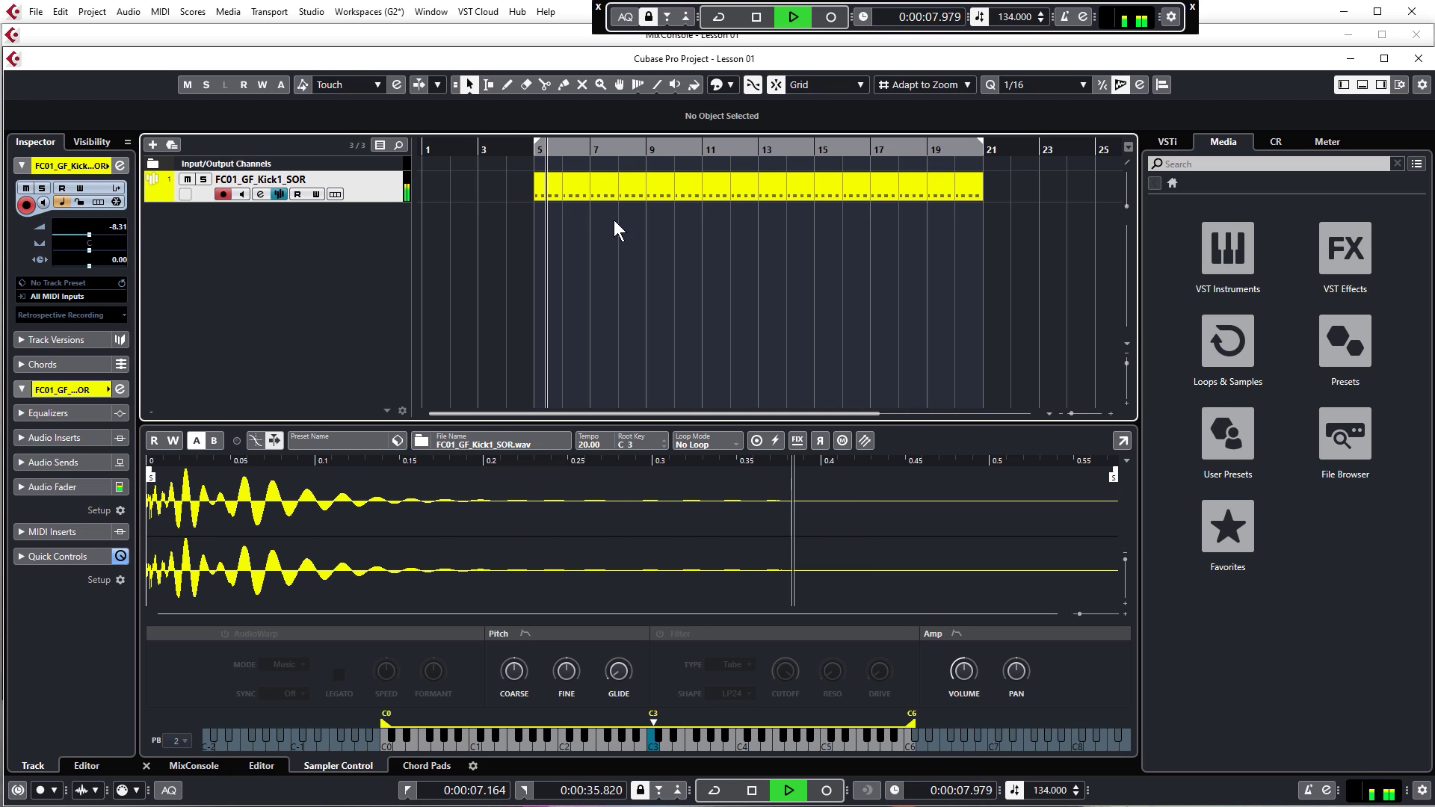
key("space")
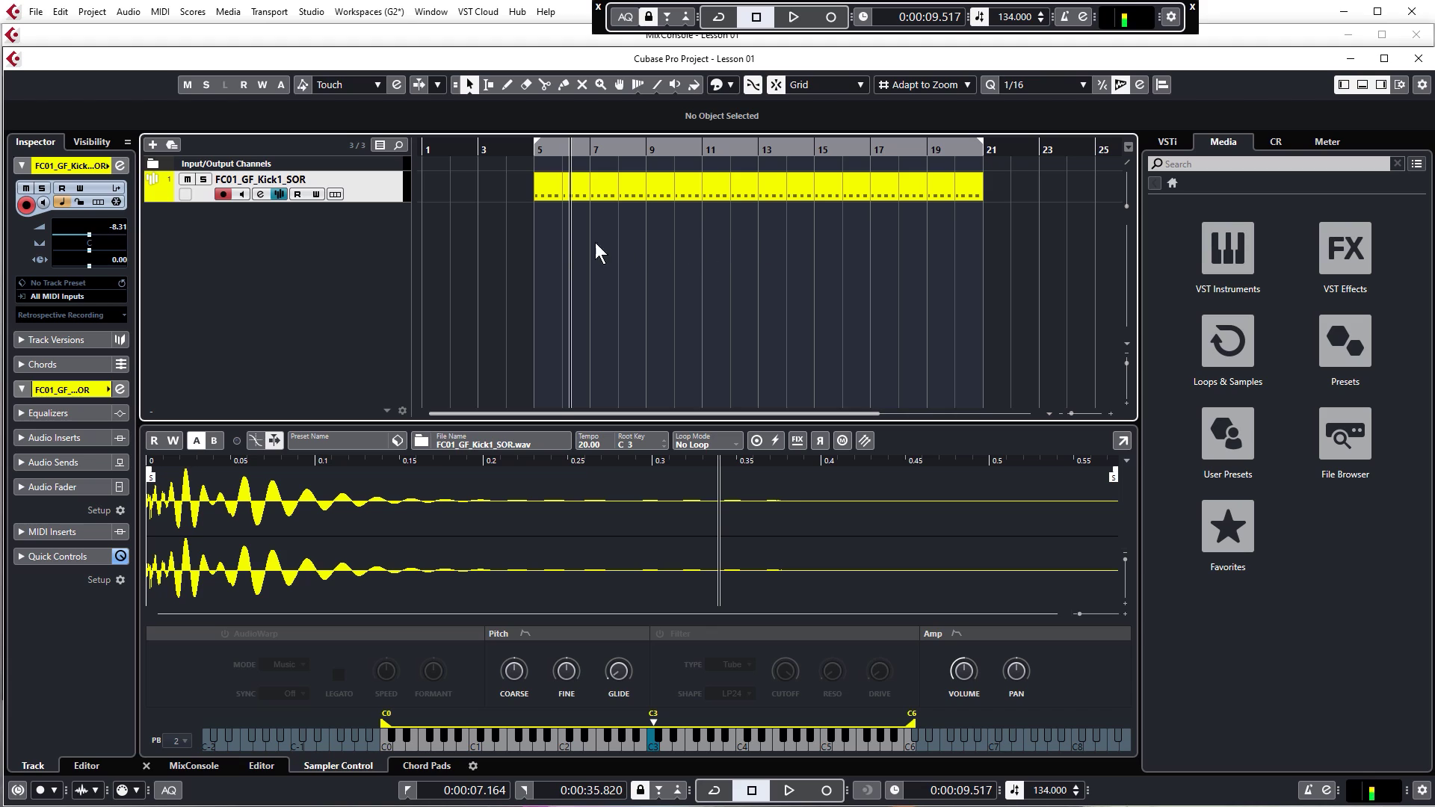
left_click_drag(494, 236, 987, 211)
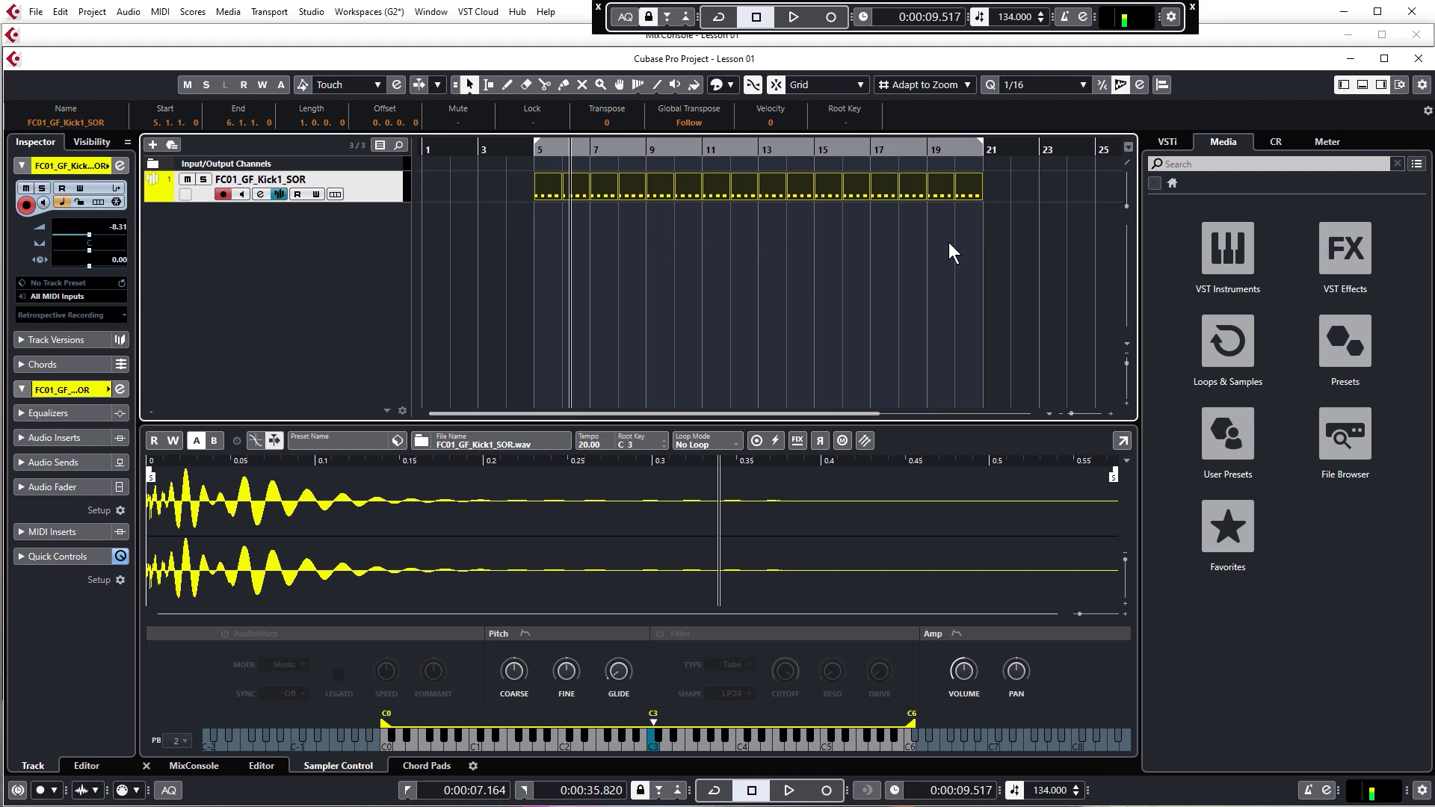